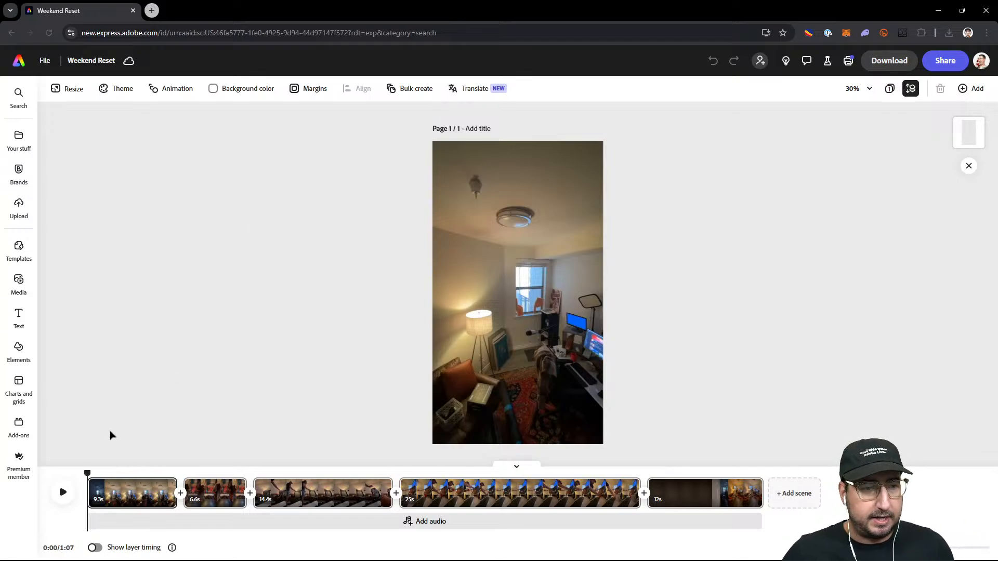
- Move the last scene, the 12-second clip, to the very beginning of the timeline
drag(87, 473, 743, 468)
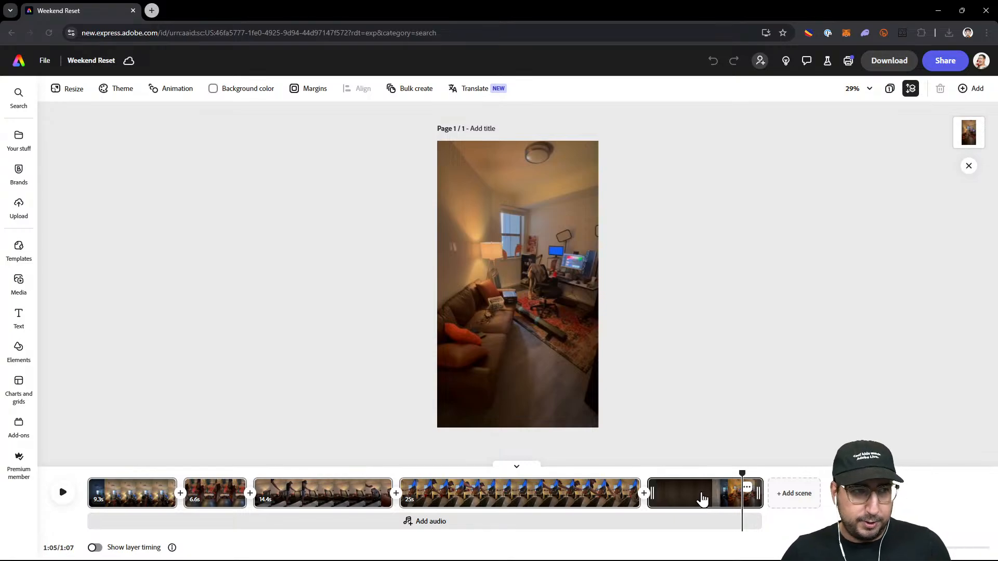
click(701, 500)
drag(676, 500, 439, 500)
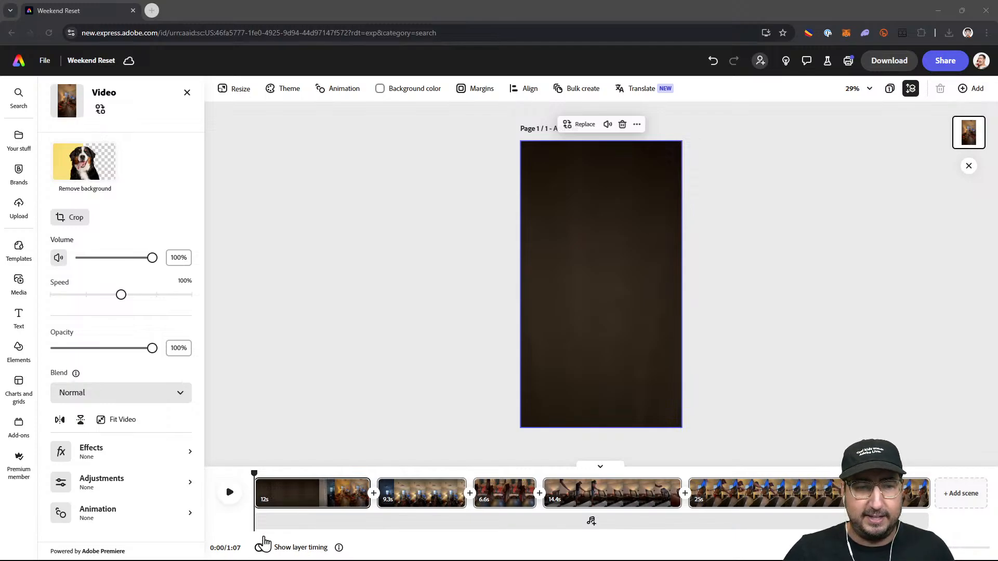
- Play back the opening 12-second clip and set its volume to 0%
click(229, 492)
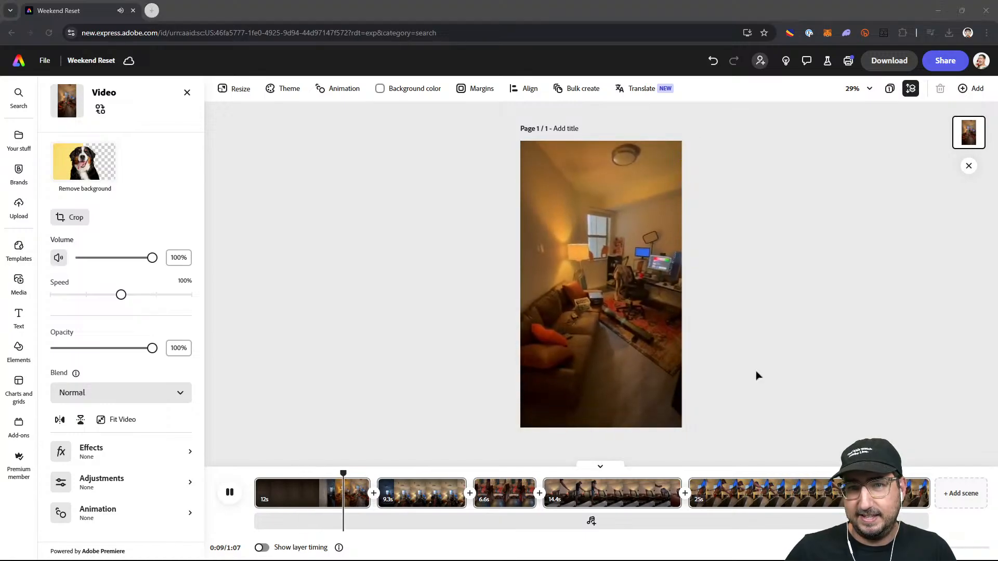
click(229, 492)
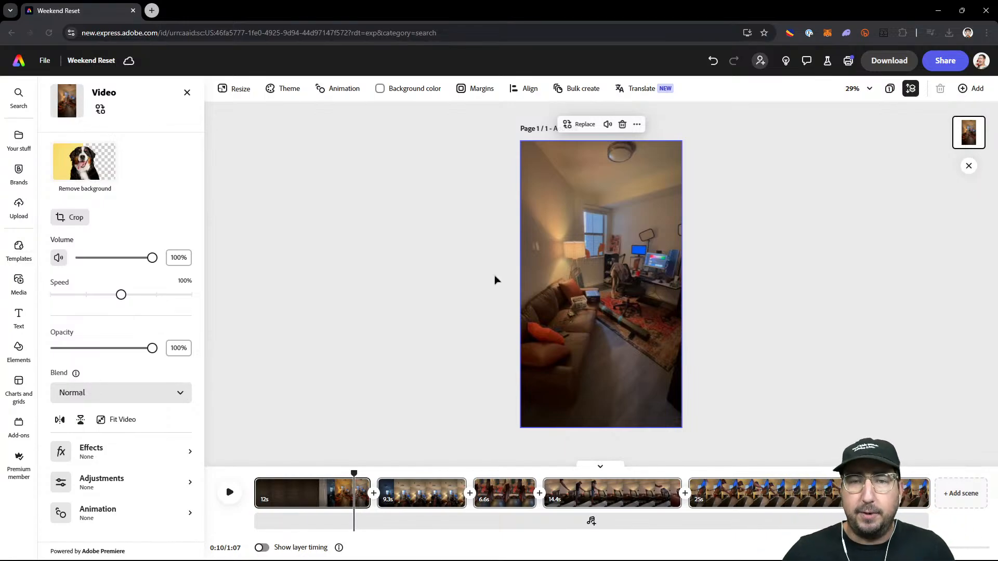
click(650, 246)
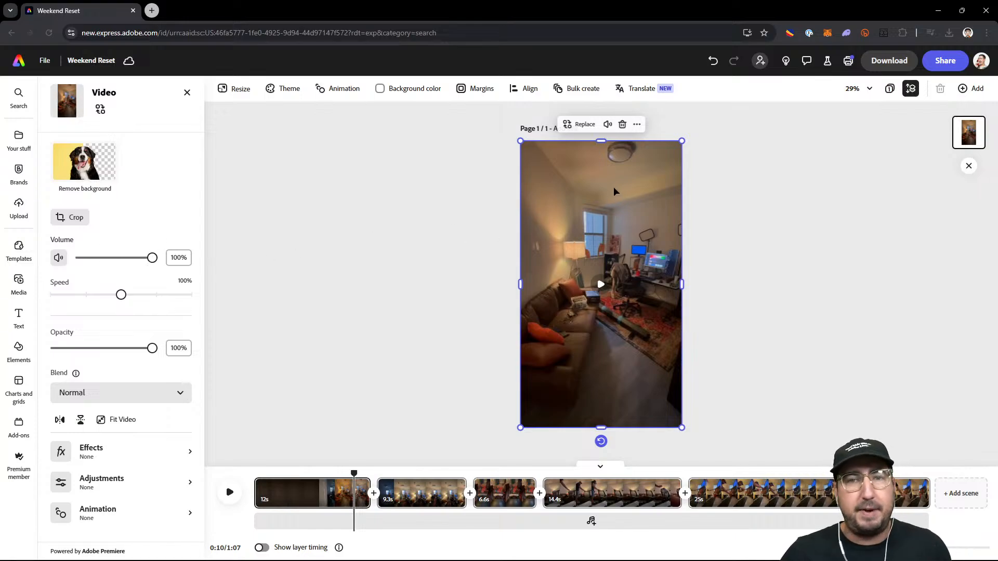
drag(150, 259, 78, 259)
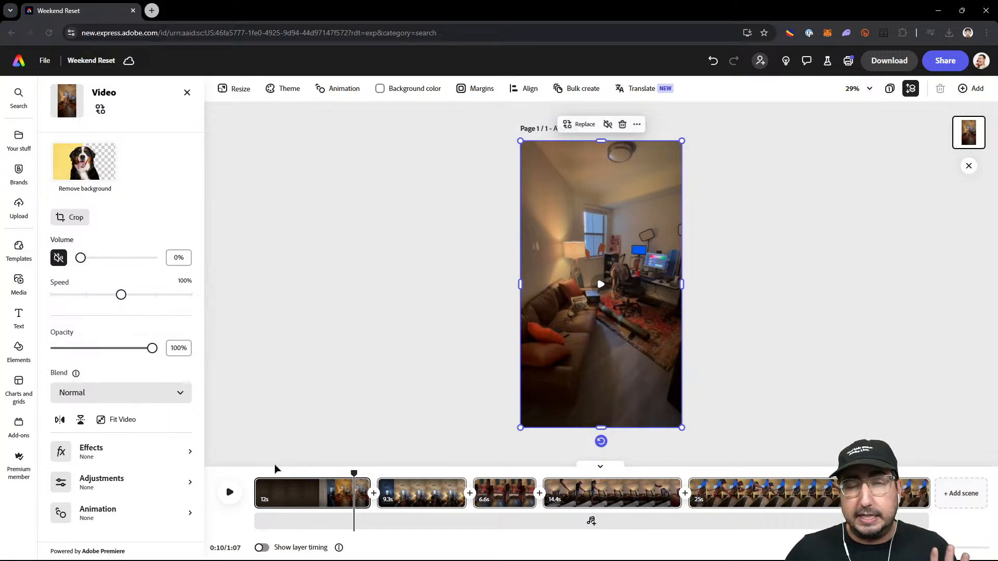
- Adjust the opening clip's light with brightness 23, highlights 23, shadows 15 and contrast 19
mouse_move(353, 468)
mouse_down()
mouse_move(253, 468)
mouse_move(359, 464)
mouse_up()
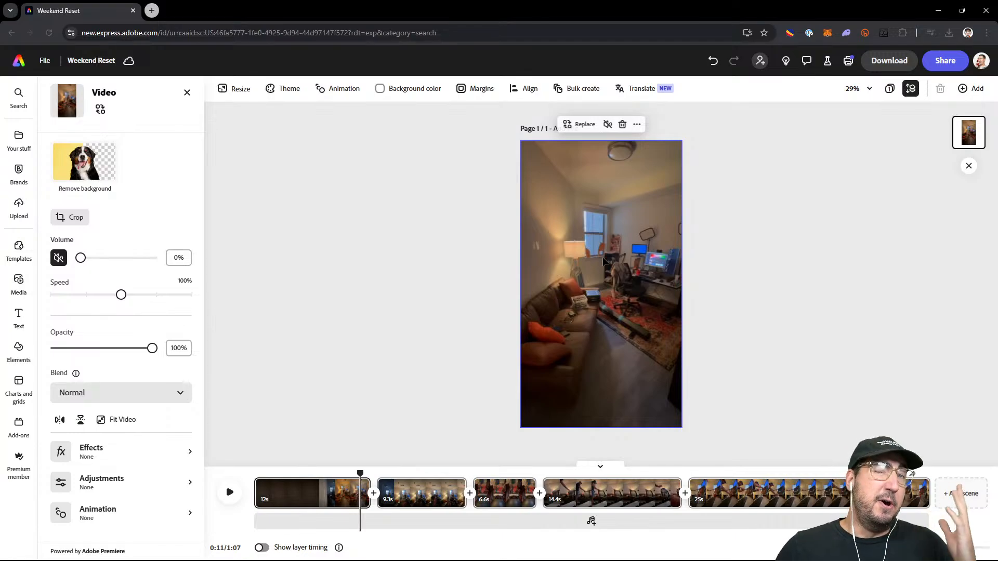
click(553, 261)
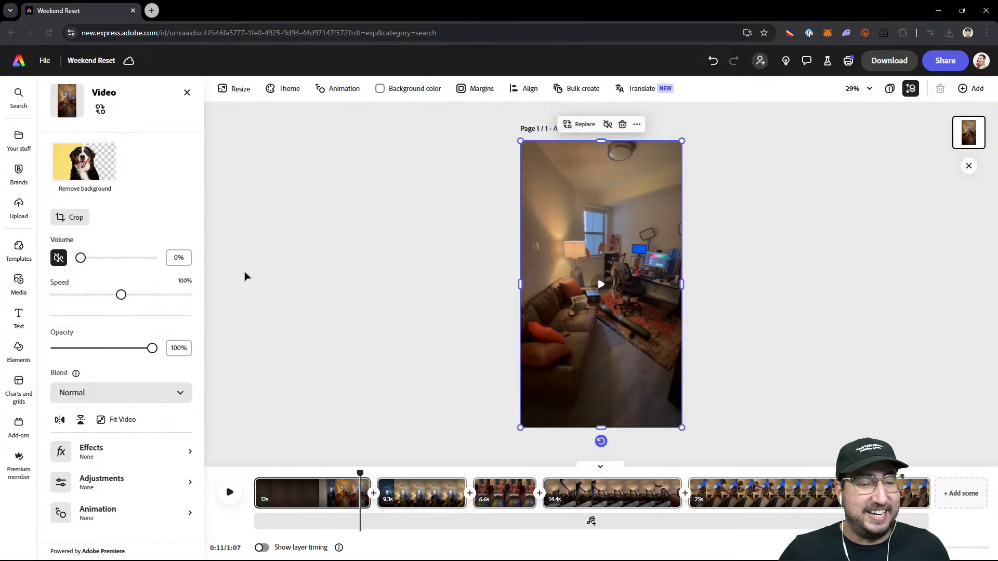
click(107, 486)
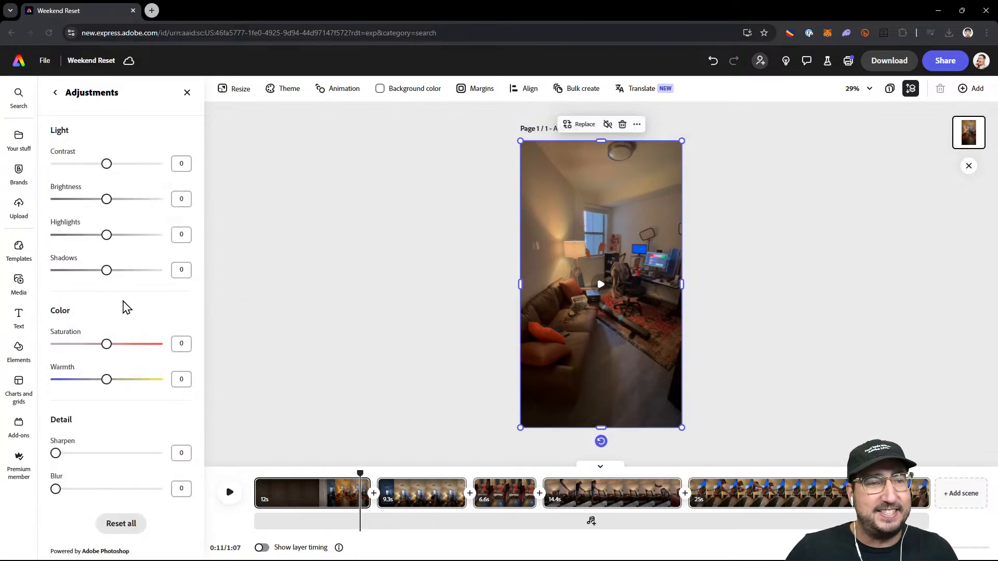
drag(107, 199, 119, 199)
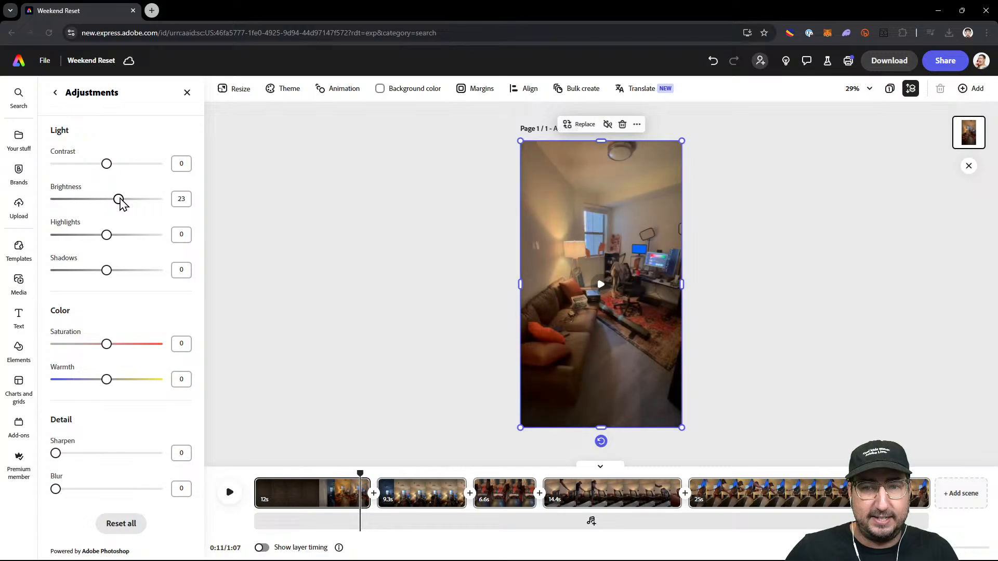
drag(107, 235, 119, 234)
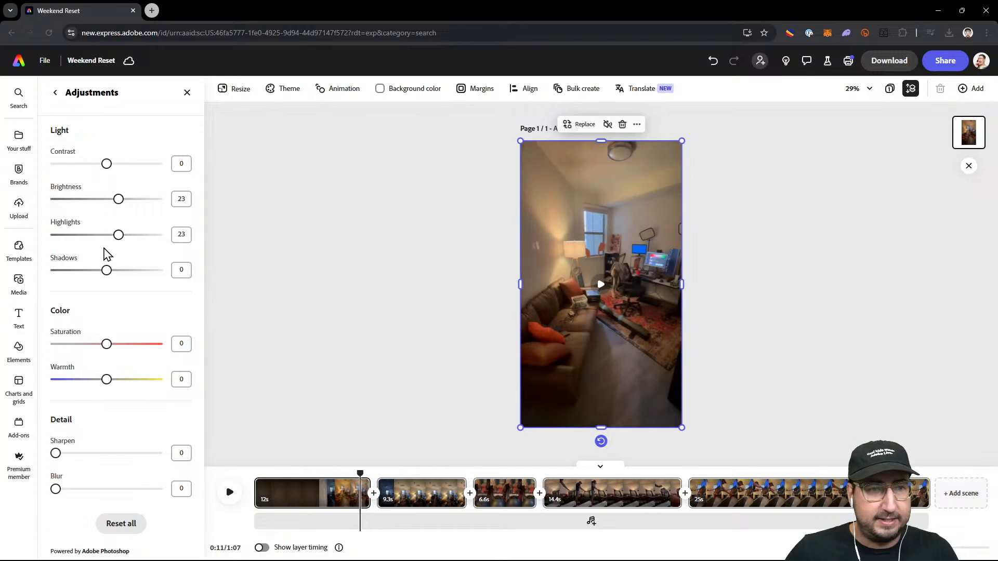
drag(107, 270, 114, 270)
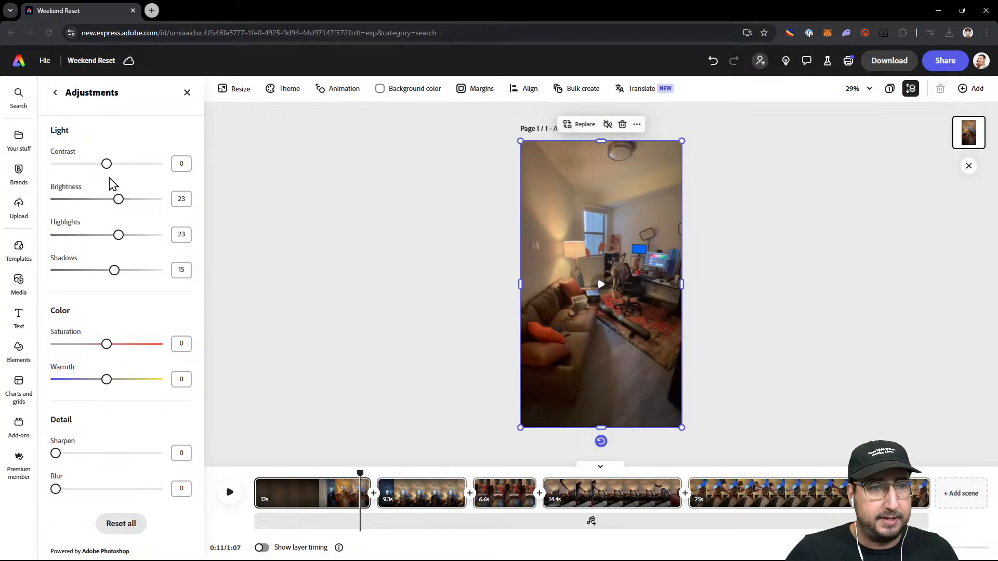
drag(106, 164, 117, 164)
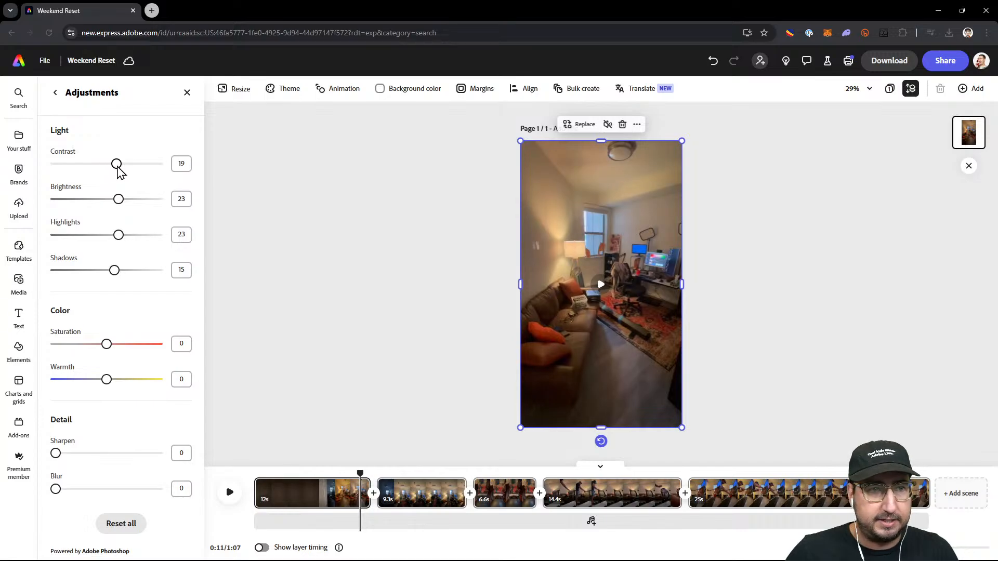
- Set the opening clip's contrast, brightness, highlights and shadows adjustments all to 20
click(180, 165)
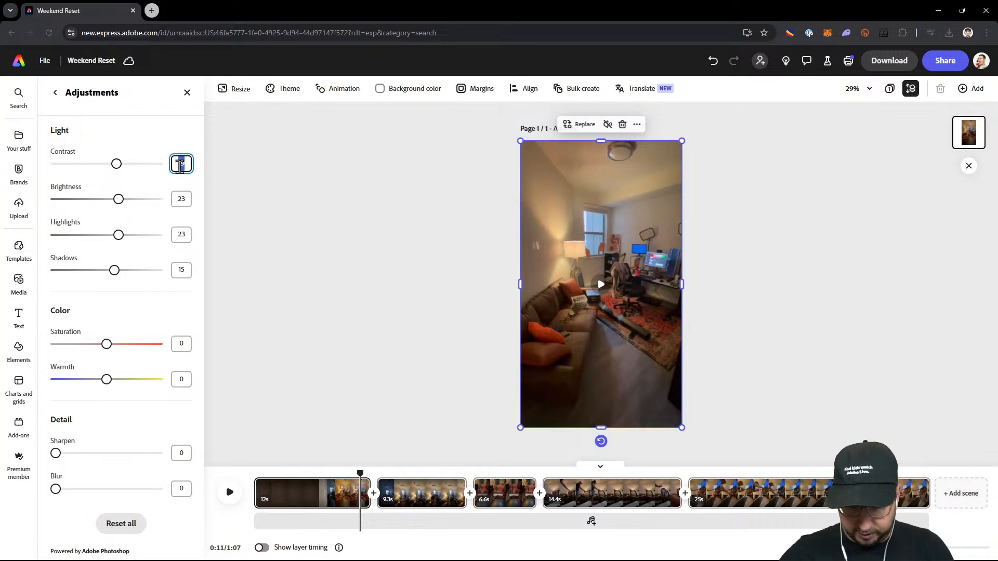
text(20)
key(Tab)
text(20)
key(Tab)
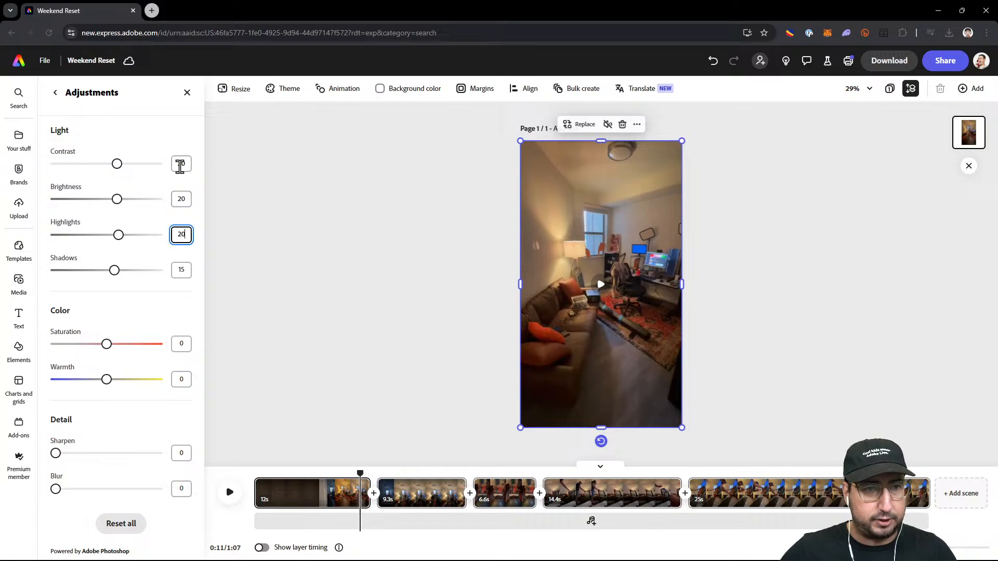
text(20)
key(Tab)
text(20)
key(Tab)
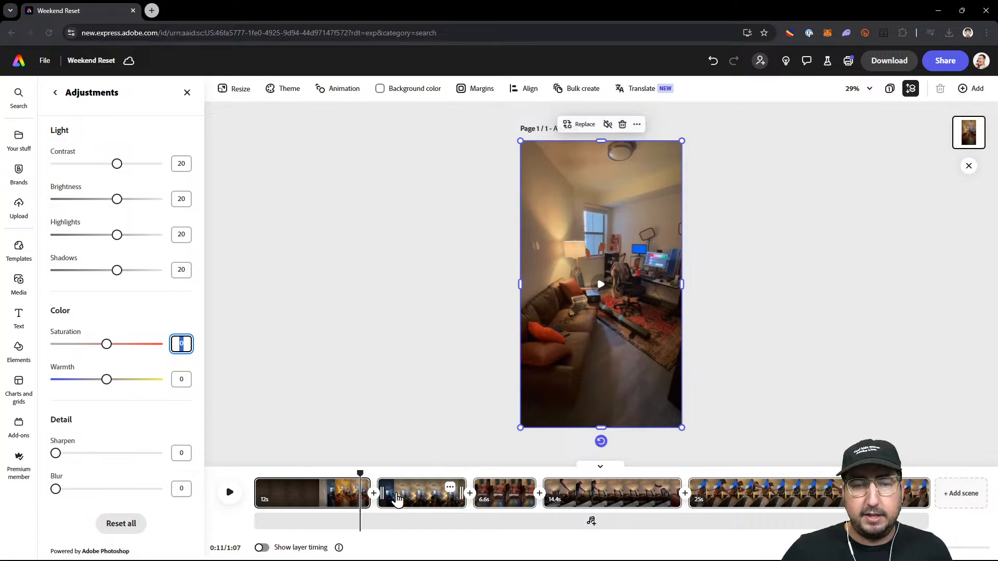
- Play the second scene, the 9.3-second clip, from its start to review its content
click(414, 499)
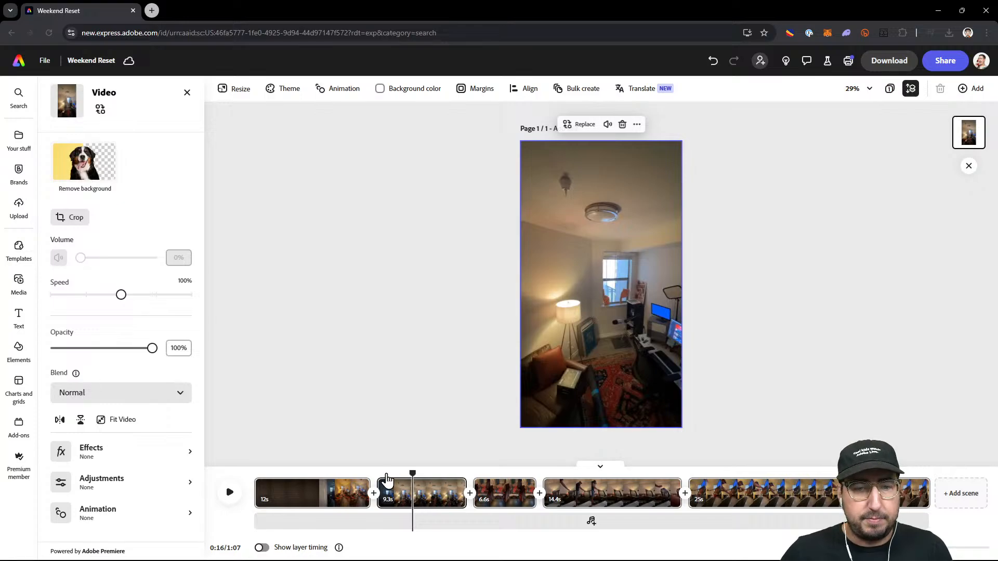
drag(379, 473, 377, 473)
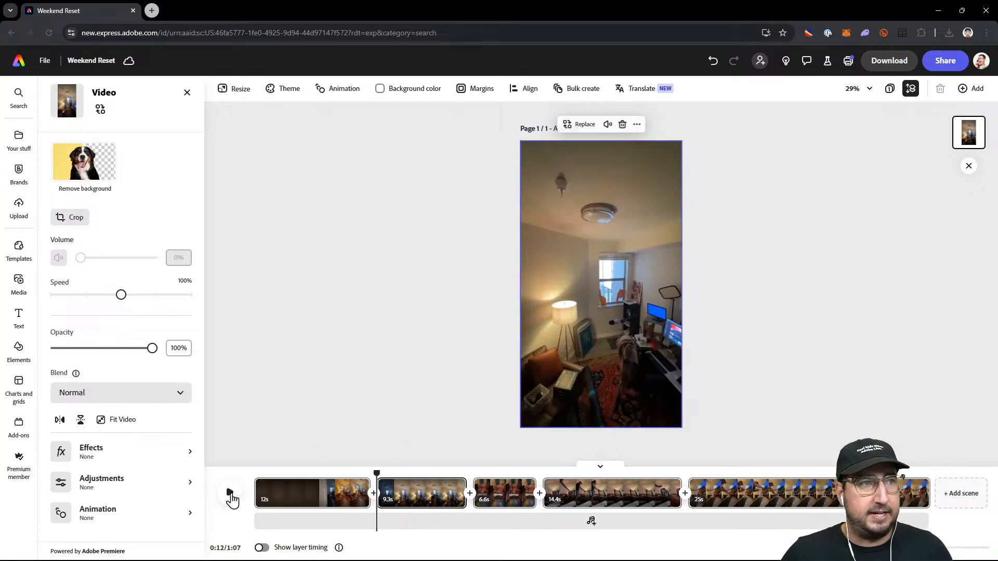
click(230, 494)
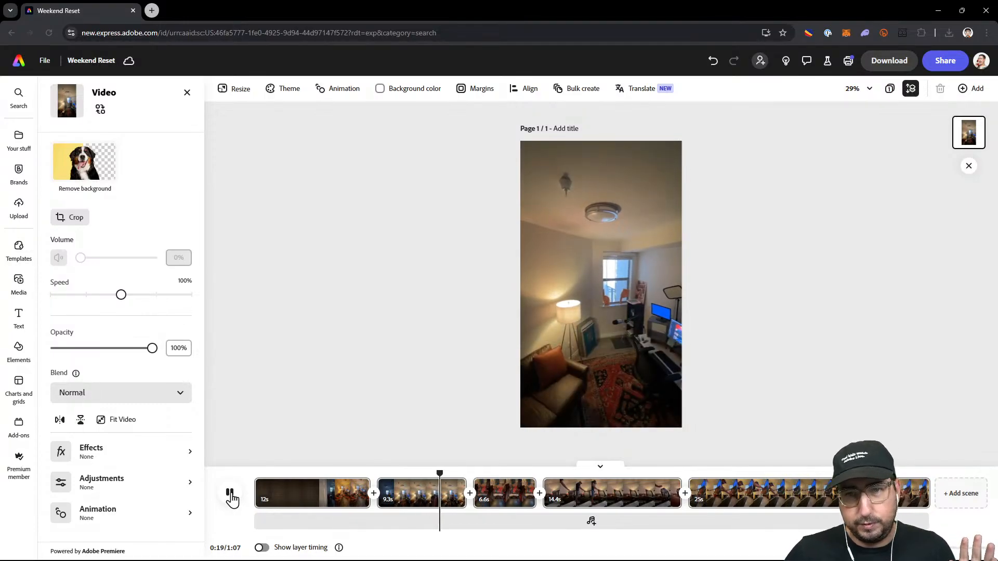
click(231, 494)
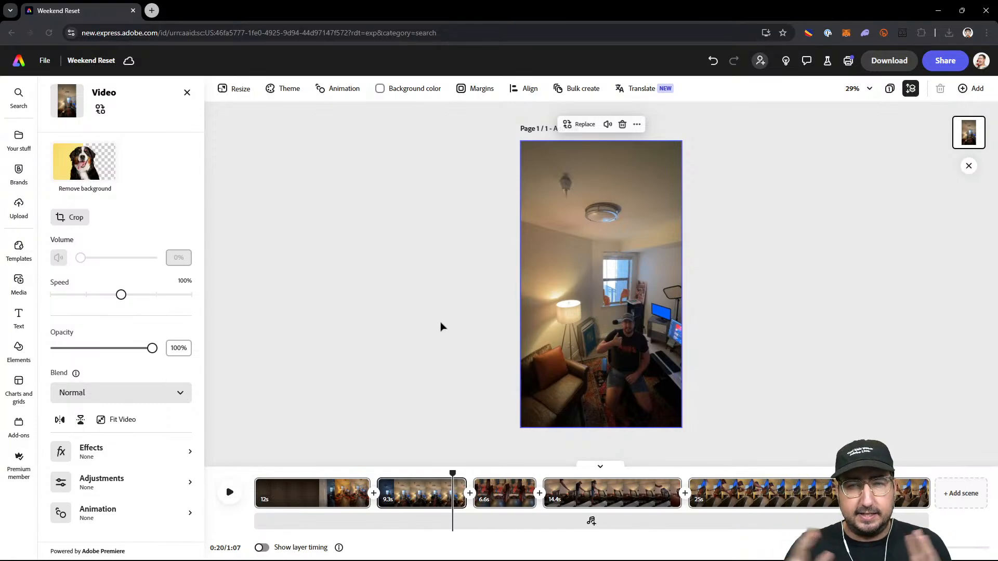
- Split the second scene at about 0:13, right after the dark frames, and delete the short piece before the cut
click(392, 477)
mouse_move(391, 471)
mouse_down()
mouse_move(379, 468)
mouse_move(391, 468)
mouse_up()
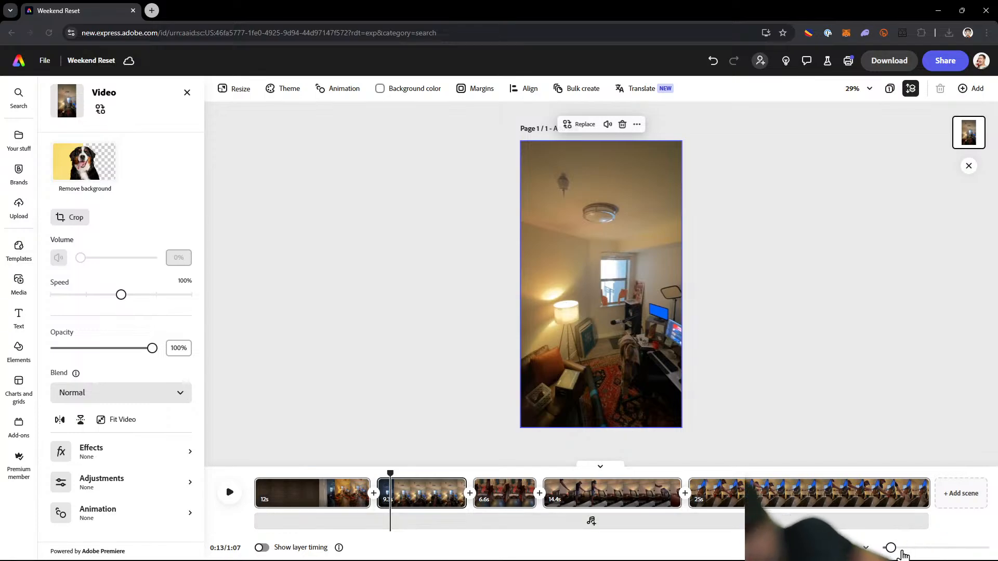
drag(891, 547, 933, 548)
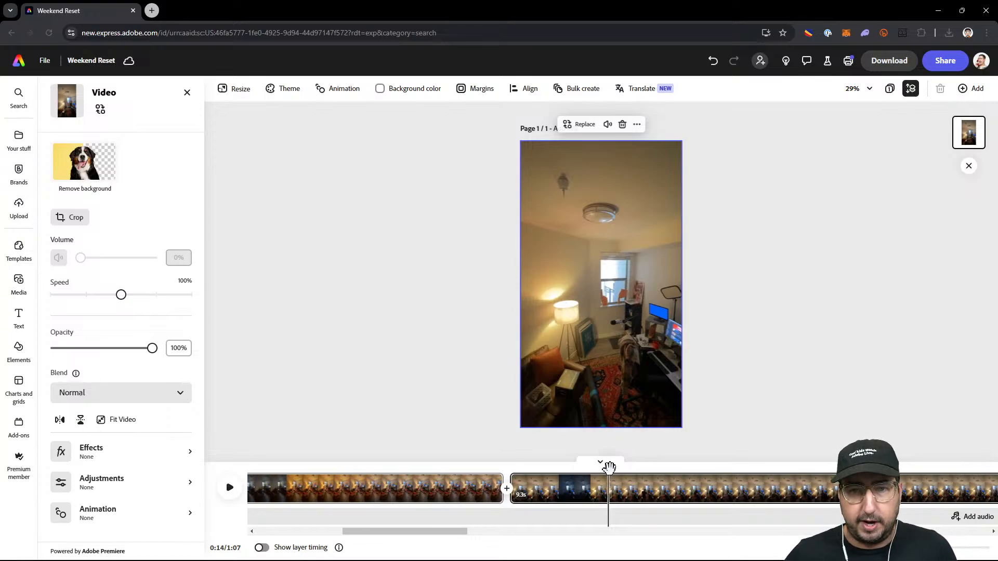
mouse_move(609, 467)
mouse_down()
mouse_move(639, 467)
mouse_move(564, 467)
mouse_move(613, 469)
mouse_move(598, 467)
mouse_up()
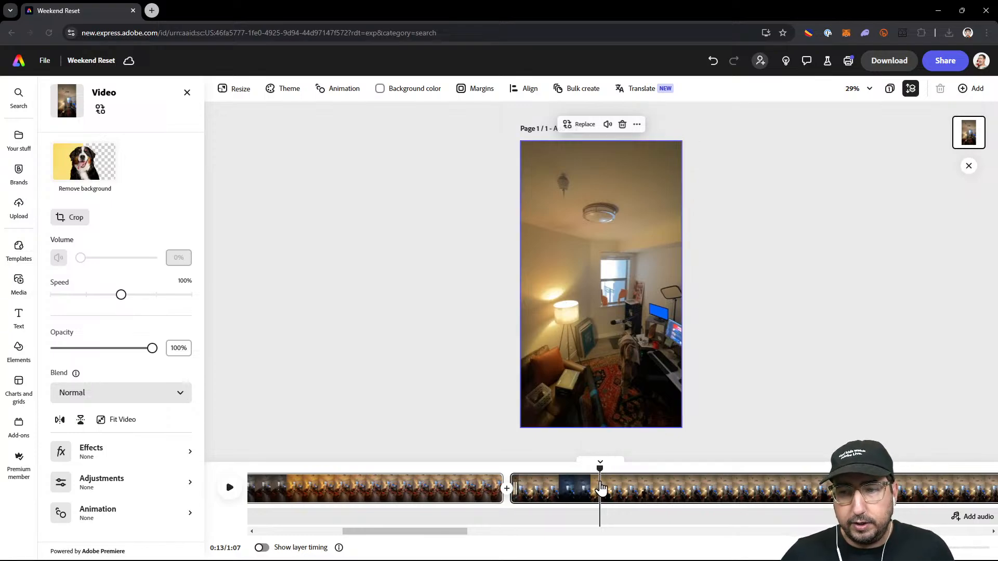
right_click(602, 467)
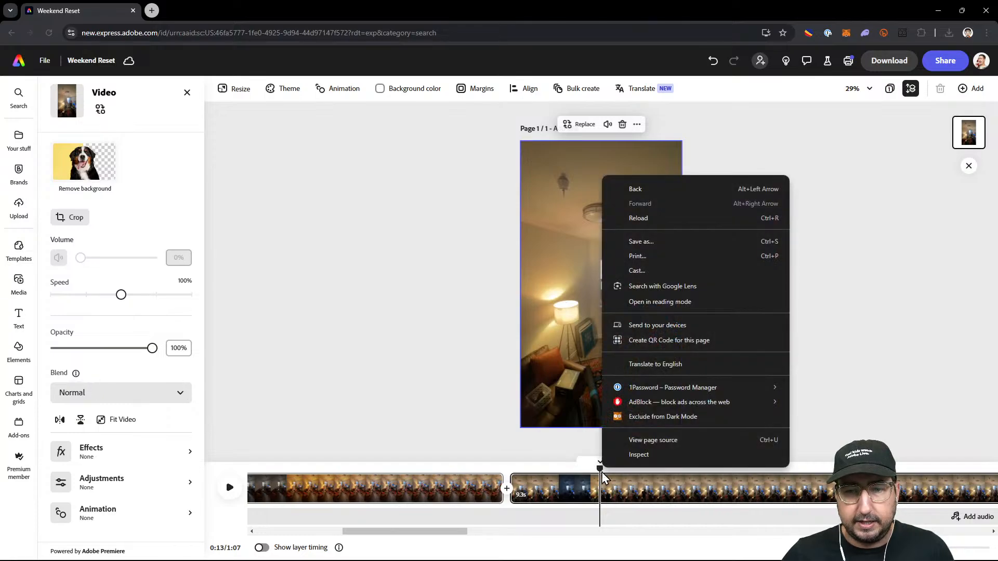
click(601, 484)
right_click(601, 482)
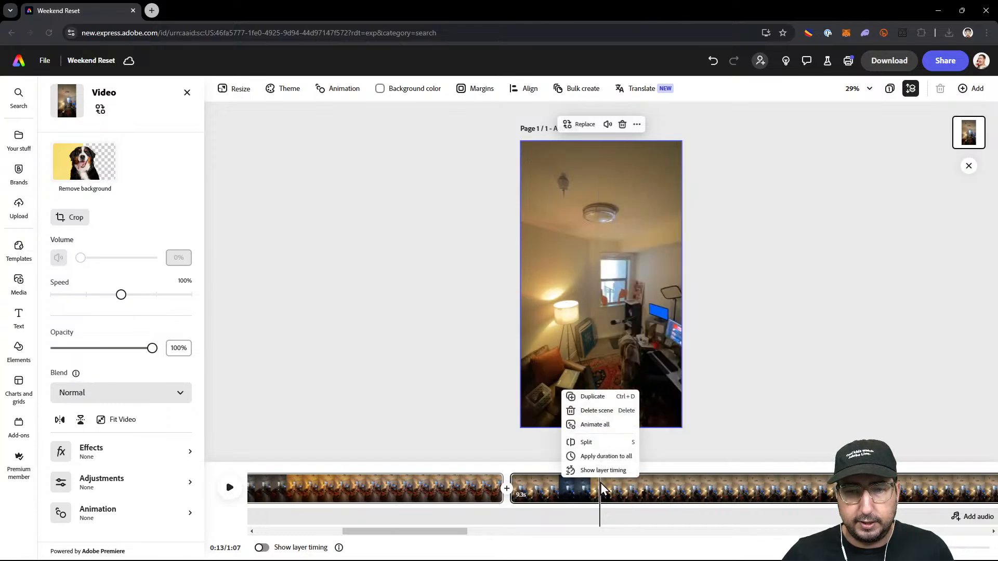
click(588, 443)
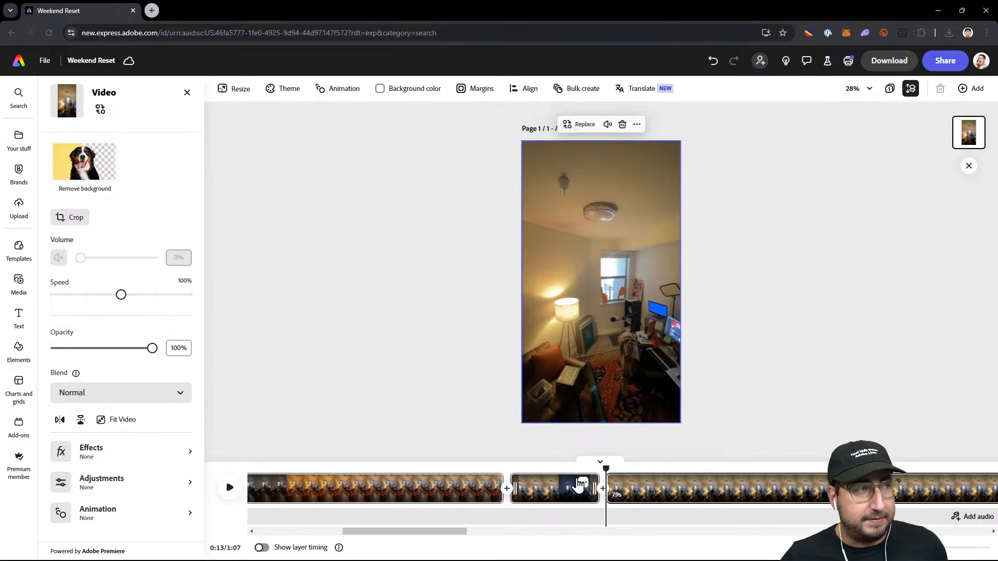
click(548, 486)
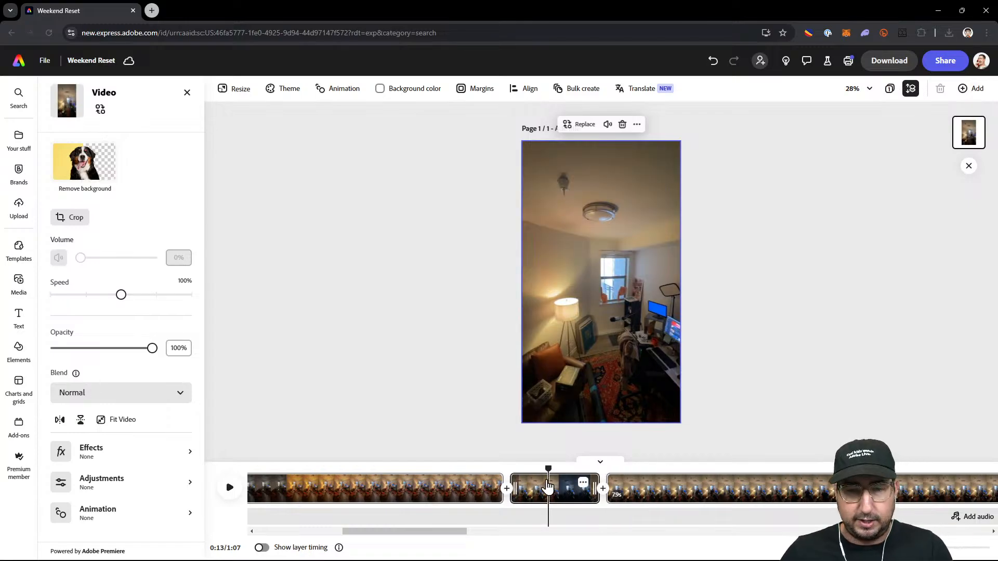
key(Delete)
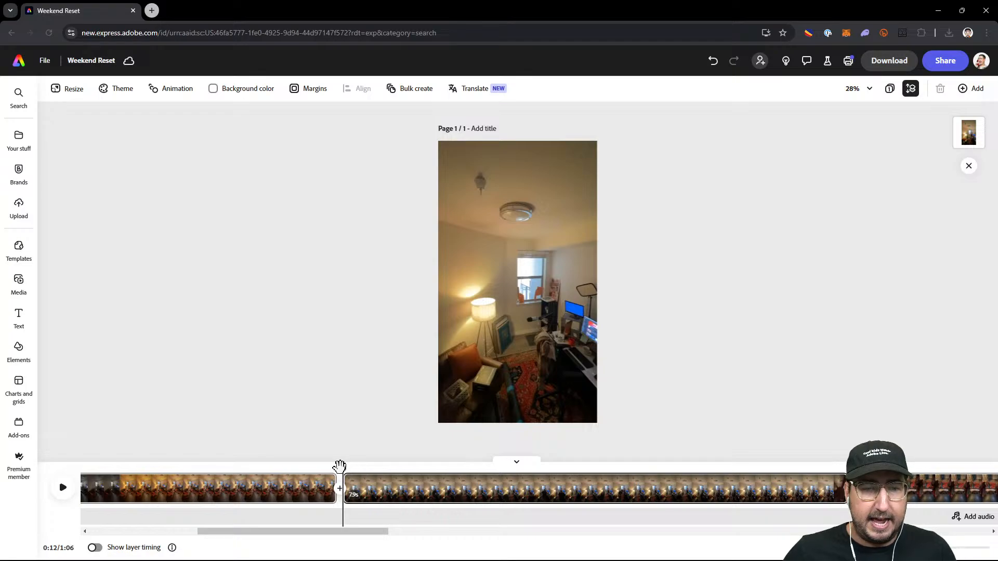
- Split the second scene at 17.2 s and move the 2.7-second remainder to the end of the timeline
drag(340, 466, 676, 464)
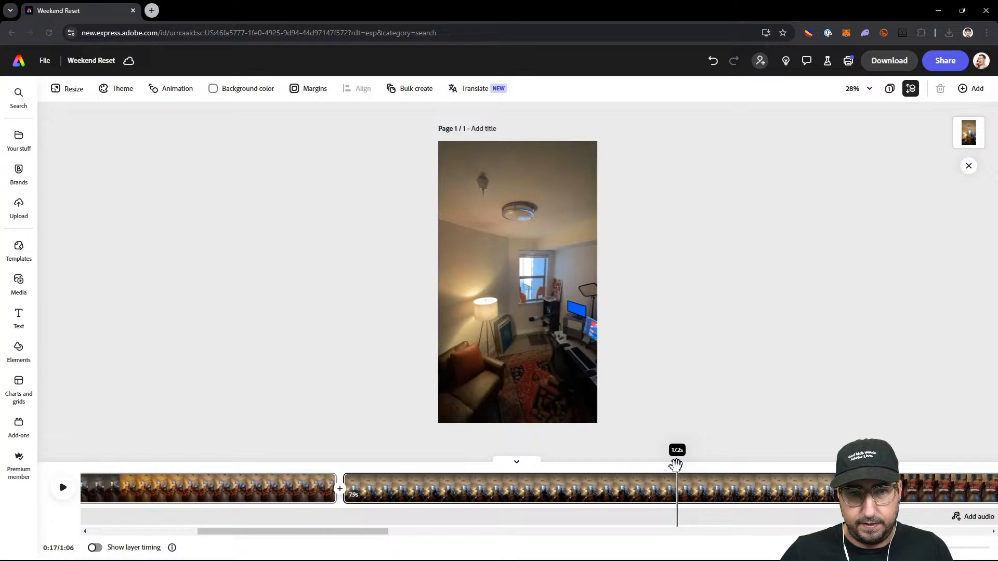
right_click(679, 489)
click(672, 449)
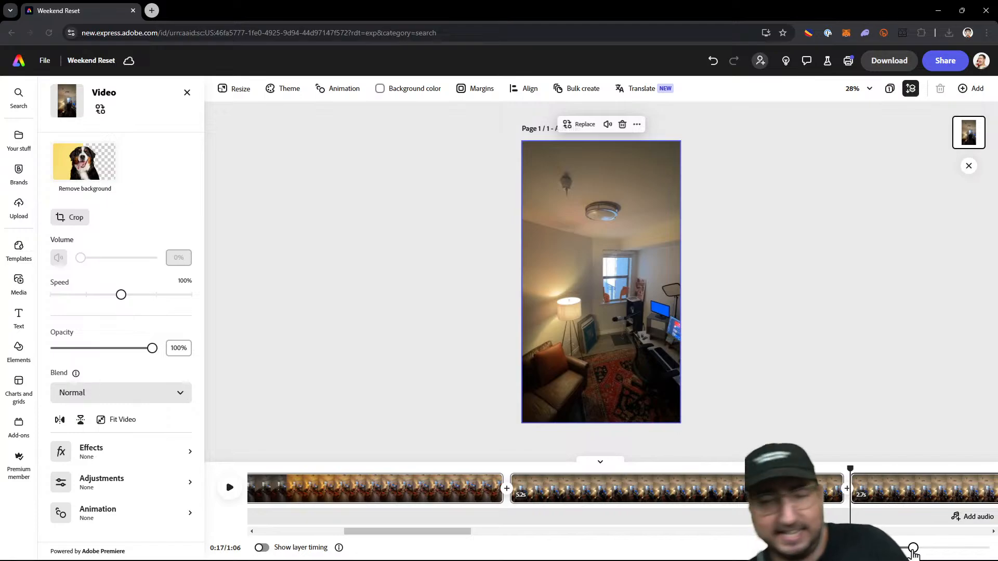
scroll(589, 514, down, 5)
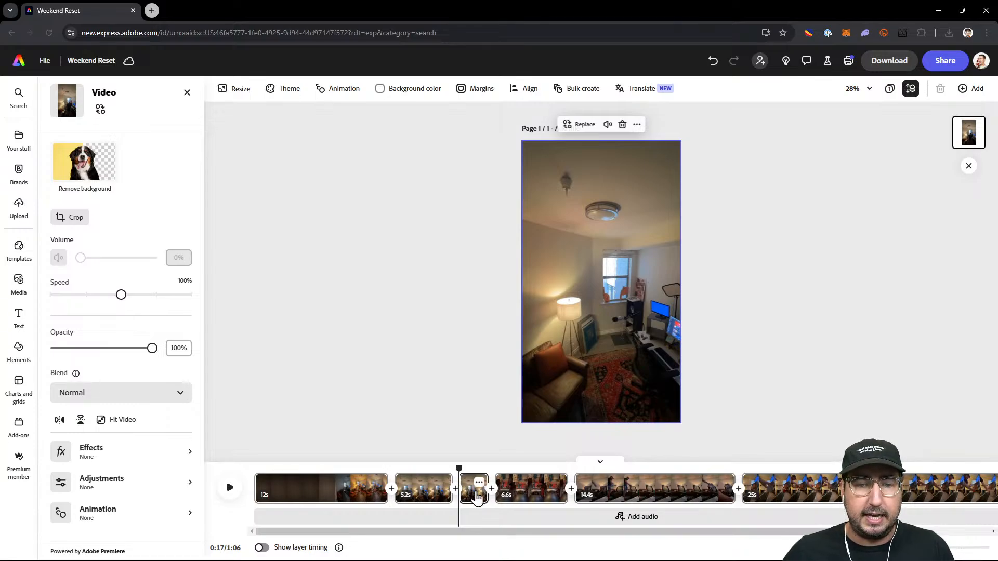
drag(477, 496, 684, 510)
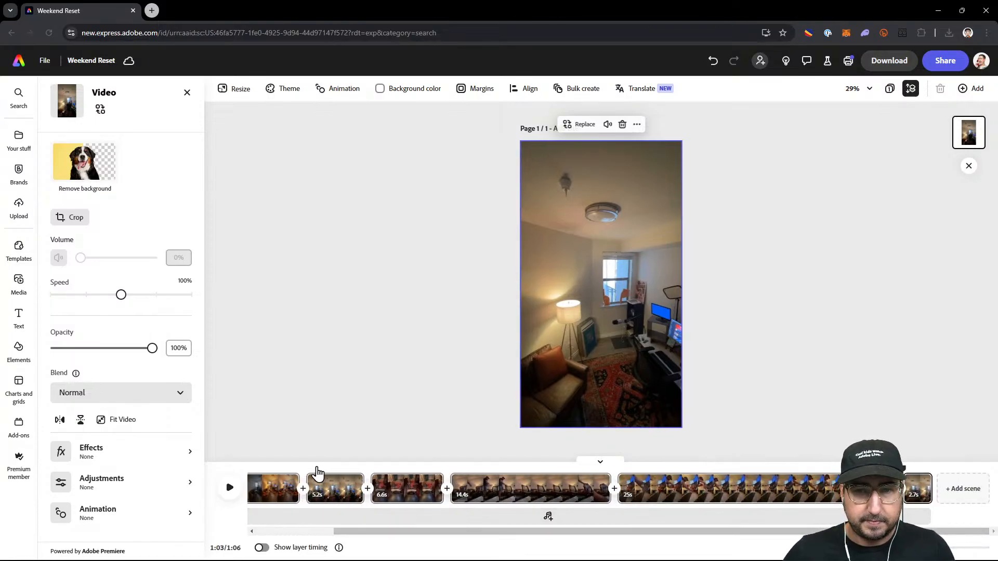
- Play the video from the 5.2-second room scene into the vacuuming clip to review the sequence
drag(365, 533, 270, 535)
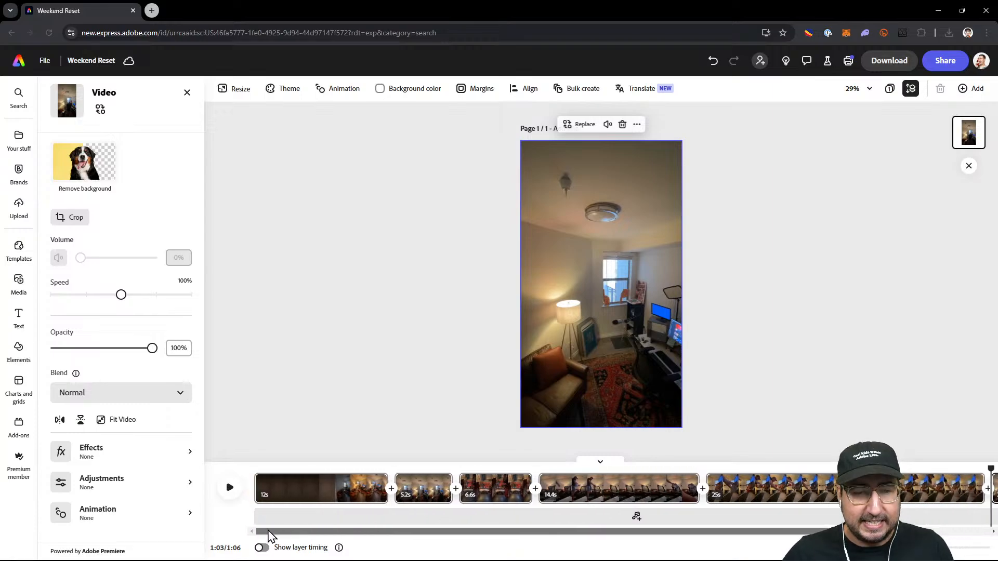
click(425, 476)
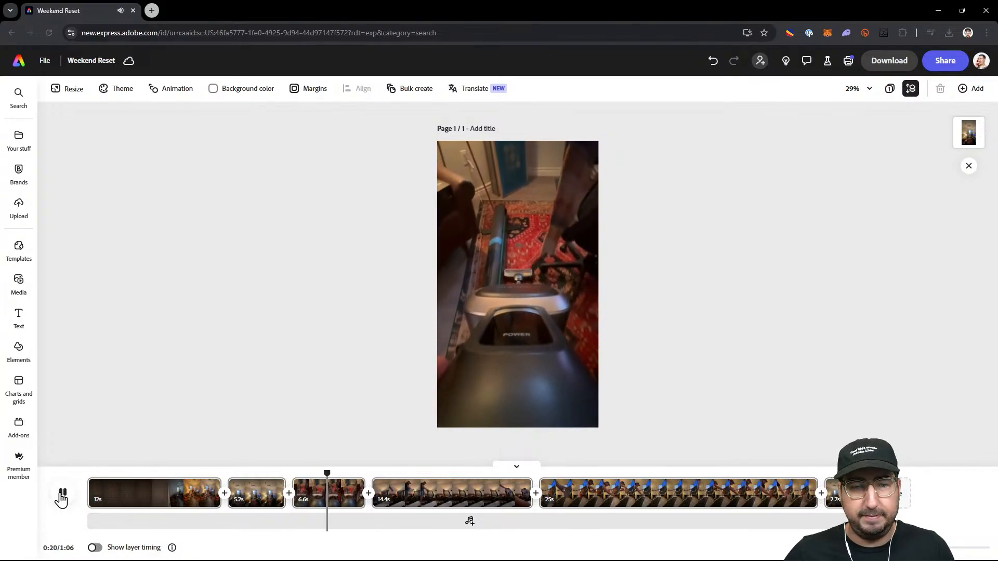
click(62, 493)
- Mute the 6.6-second vacuuming, 14.4-second chair and 25-second desk clips by setting each volume to 0%
click(149, 489)
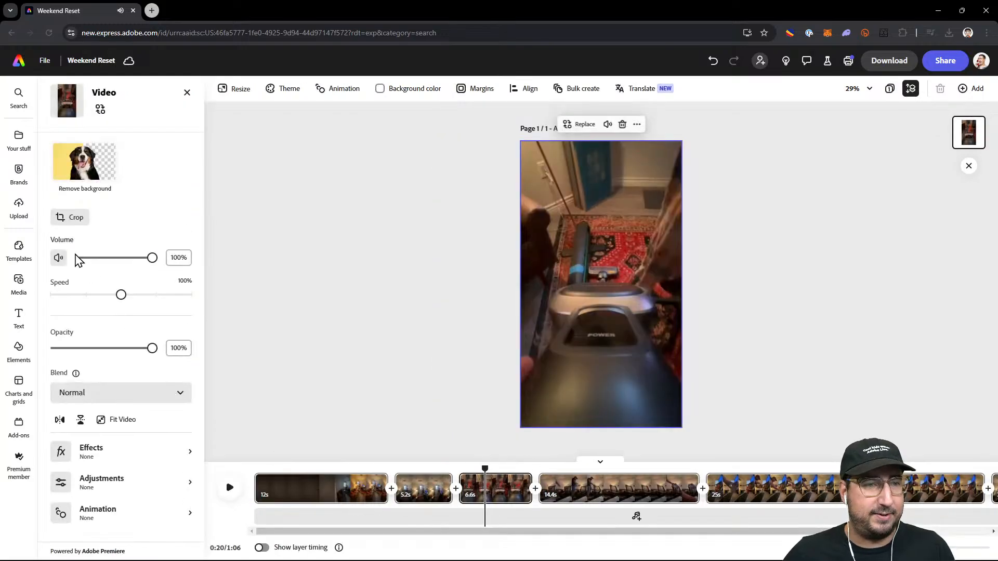
click(575, 494)
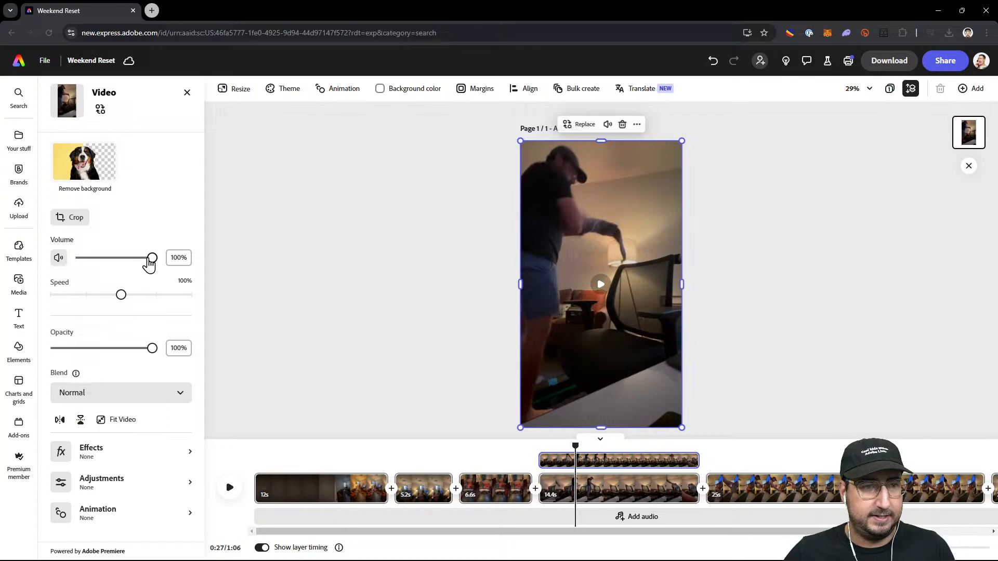
drag(151, 258, 57, 260)
click(768, 488)
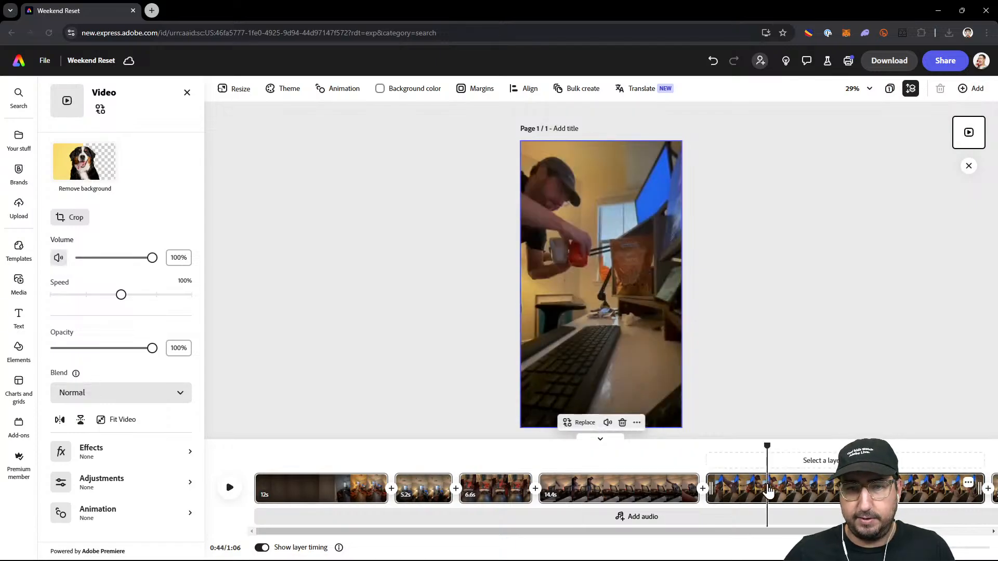
click(557, 278)
drag(148, 258, 51, 261)
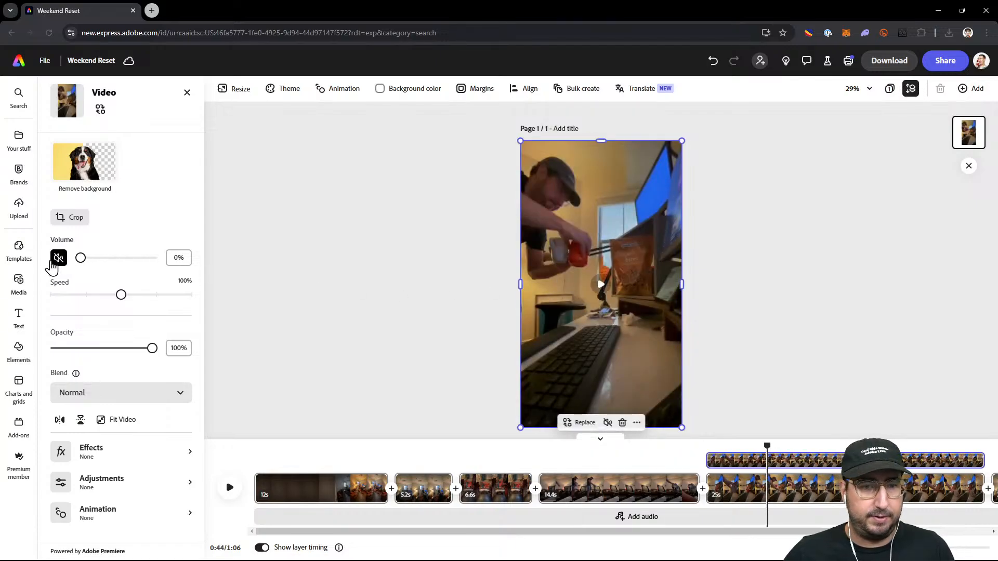
click(481, 486)
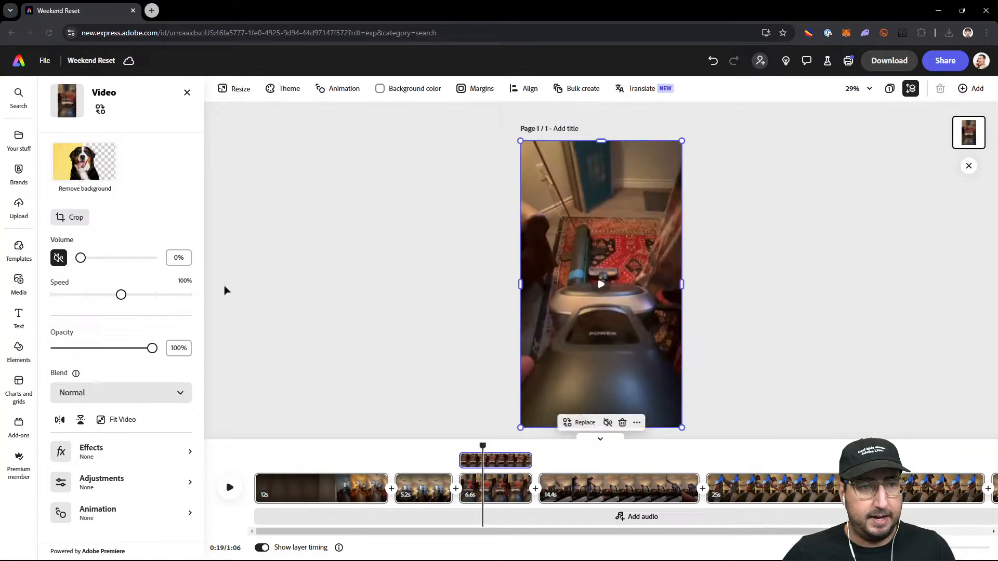
click(328, 342)
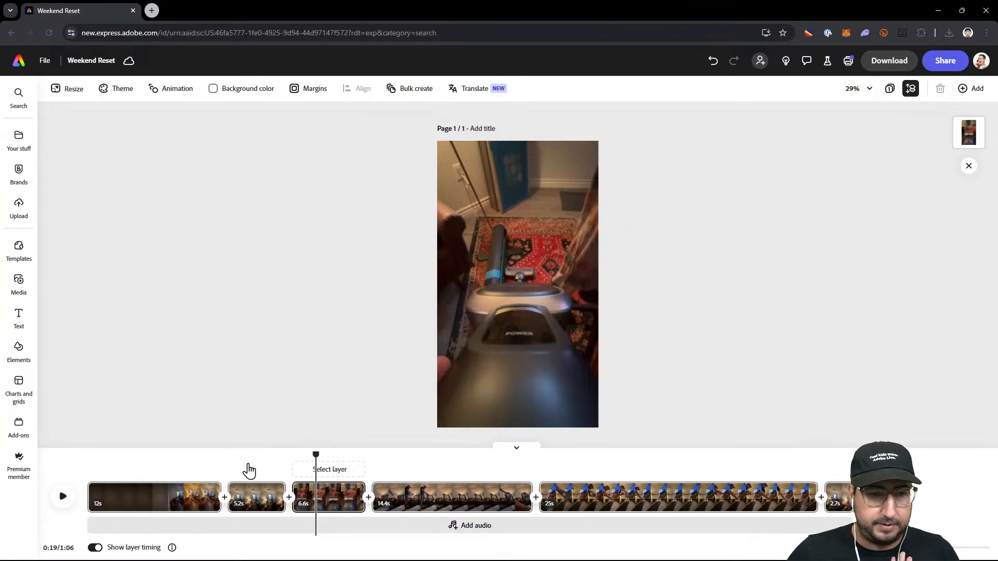
- Split the 5.2-second room scene at about 0:13, leaving a 0.9-second first piece
click(248, 493)
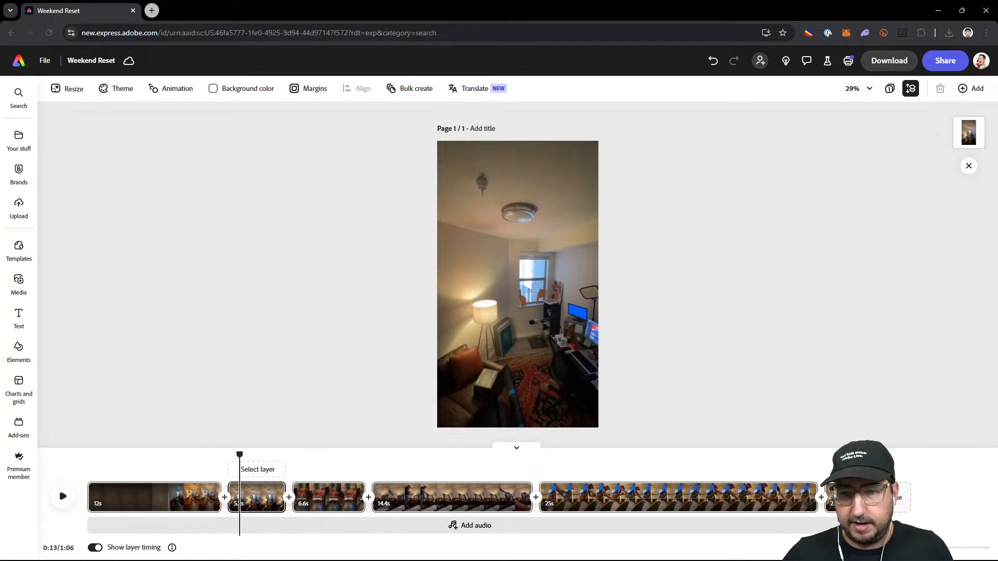
scroll(529, 469, up, 3)
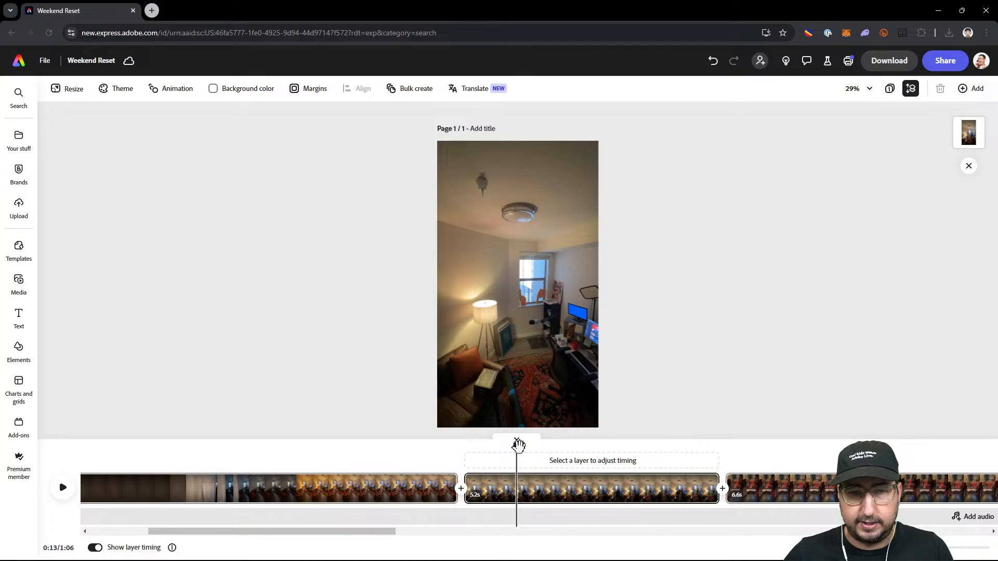
mouse_move(516, 446)
mouse_down()
mouse_move(692, 445)
mouse_move(463, 445)
mouse_move(509, 445)
mouse_up()
right_click(512, 487)
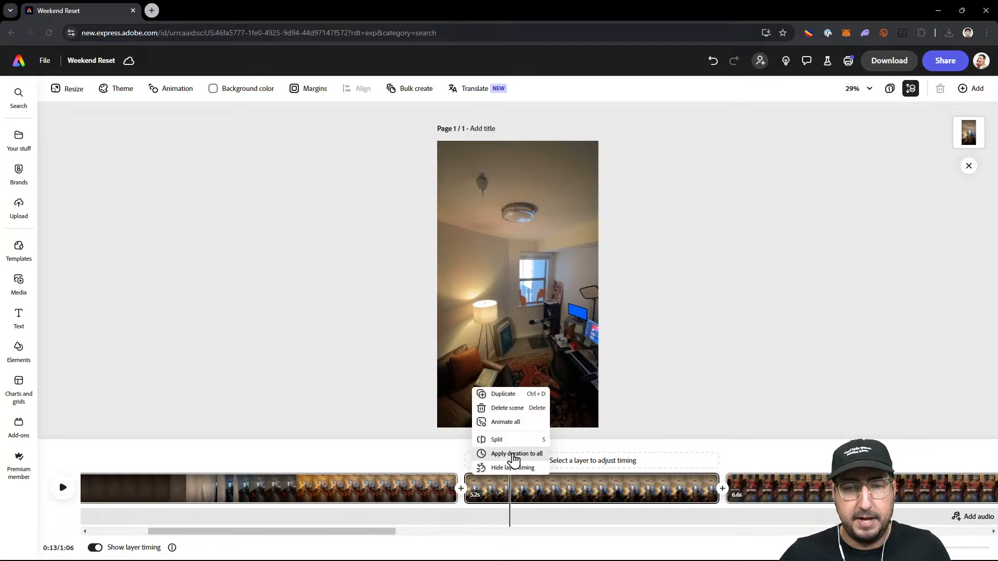
click(508, 443)
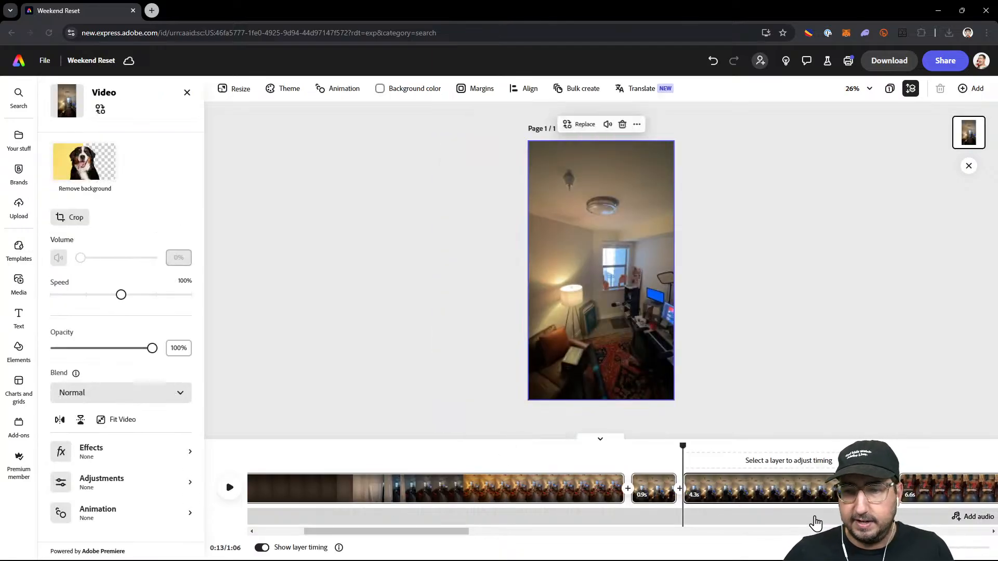
scroll(598, 489, down, 3)
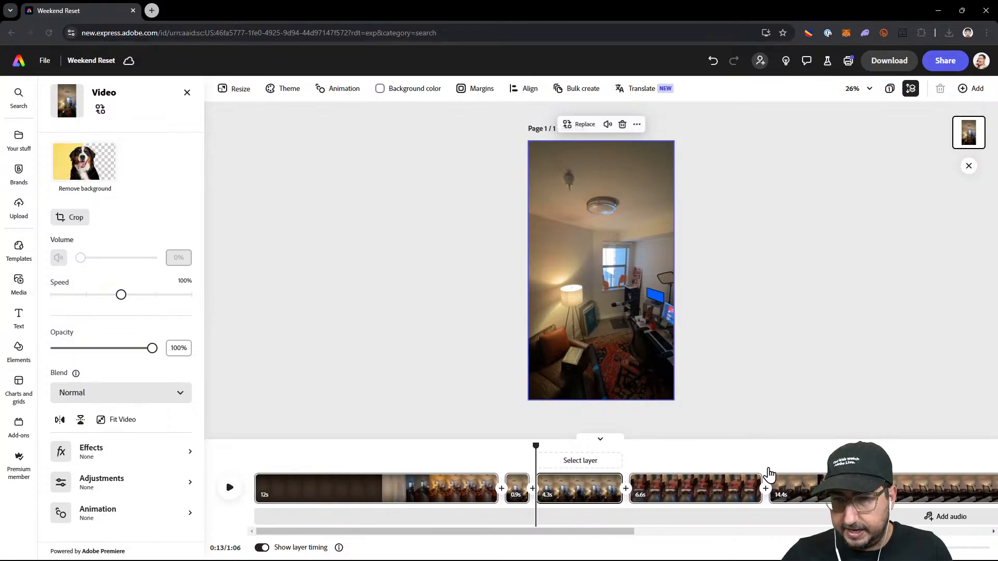
- Split the 14.4-second chair clip at 25.6 s and delete the piece before the cut
click(776, 470)
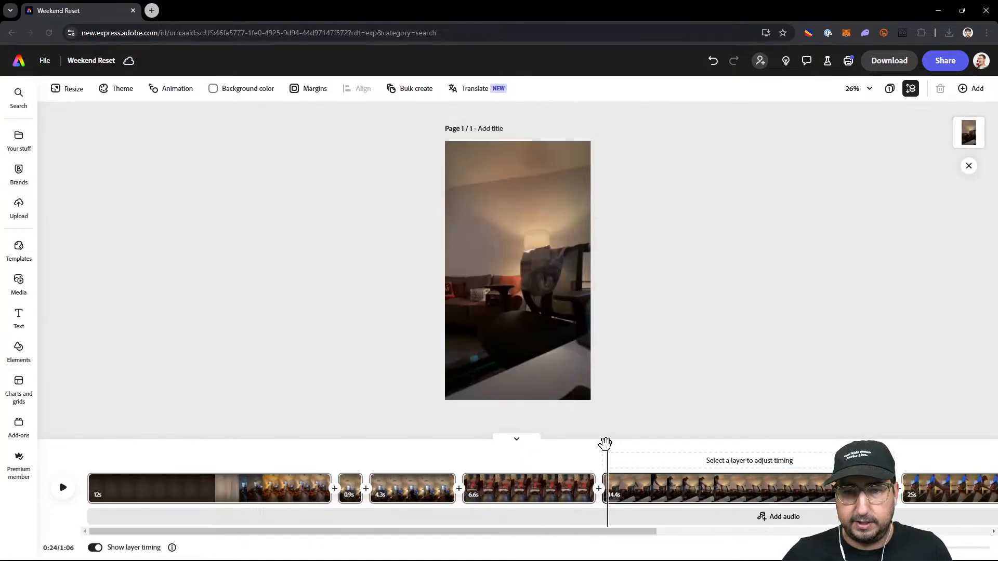
drag(605, 444, 641, 459)
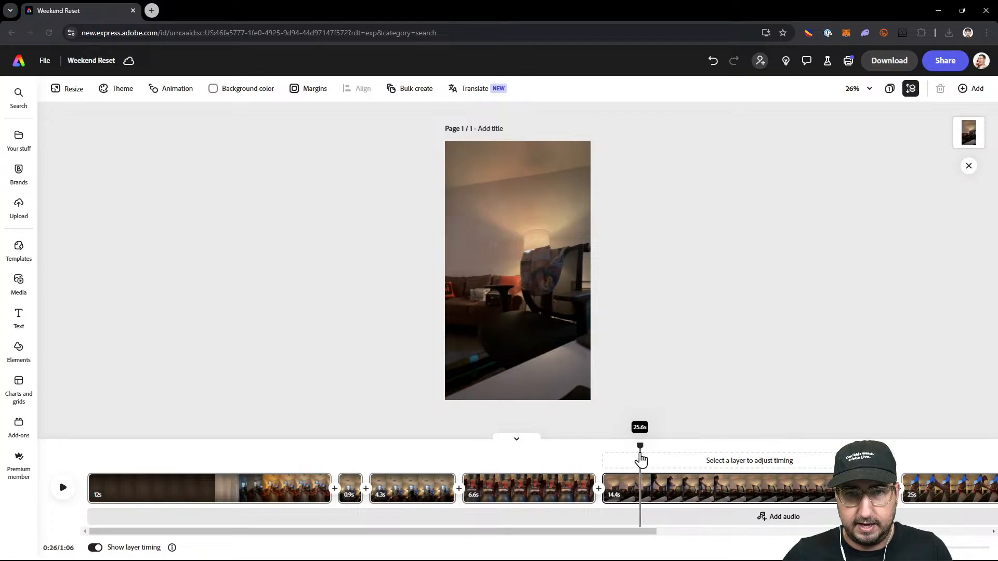
right_click(643, 490)
click(642, 446)
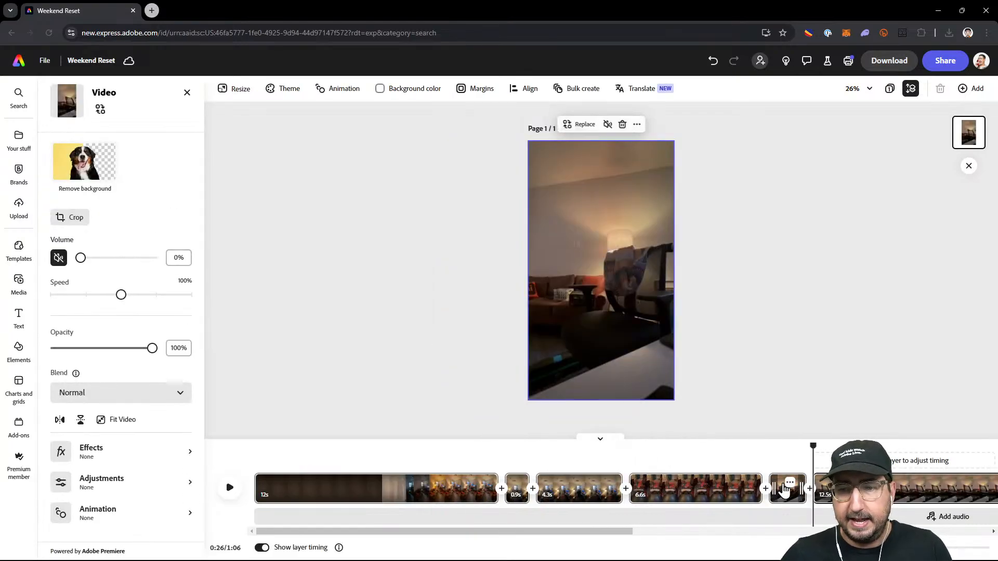
key(Delete)
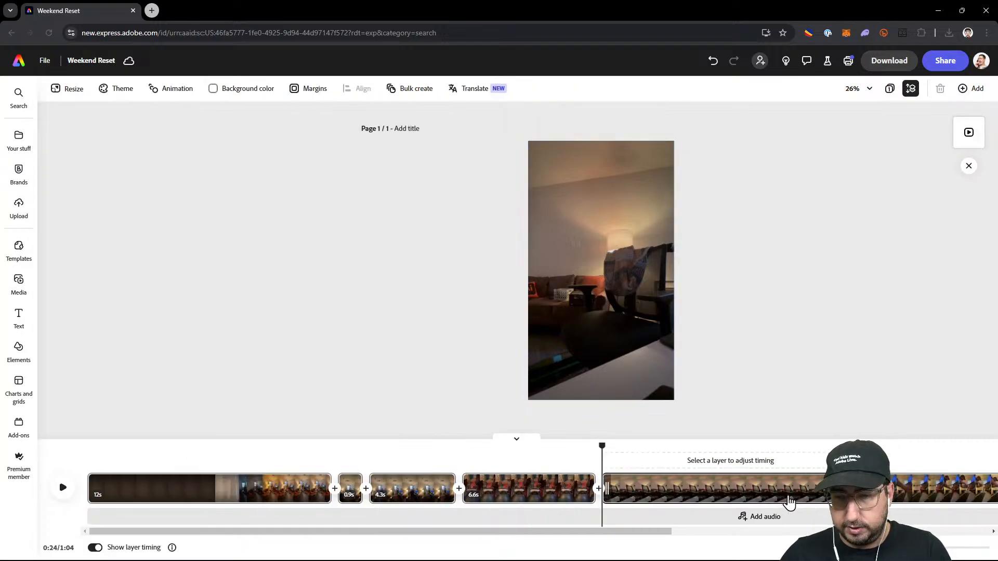
- Split the 12.5-second chair clip at 28.5 s and delete the remainder after the cut
drag(601, 442, 697, 442)
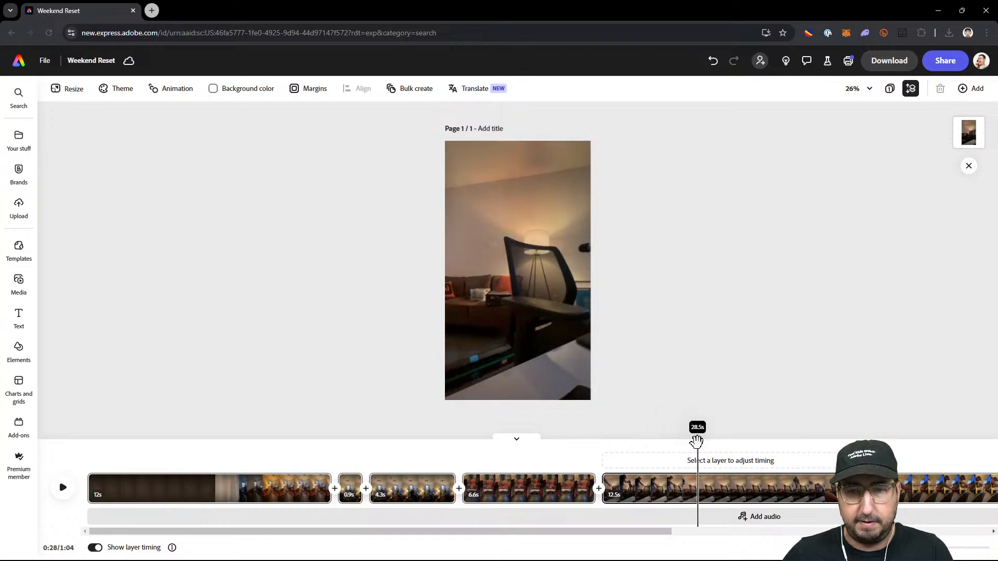
right_click(699, 487)
click(694, 442)
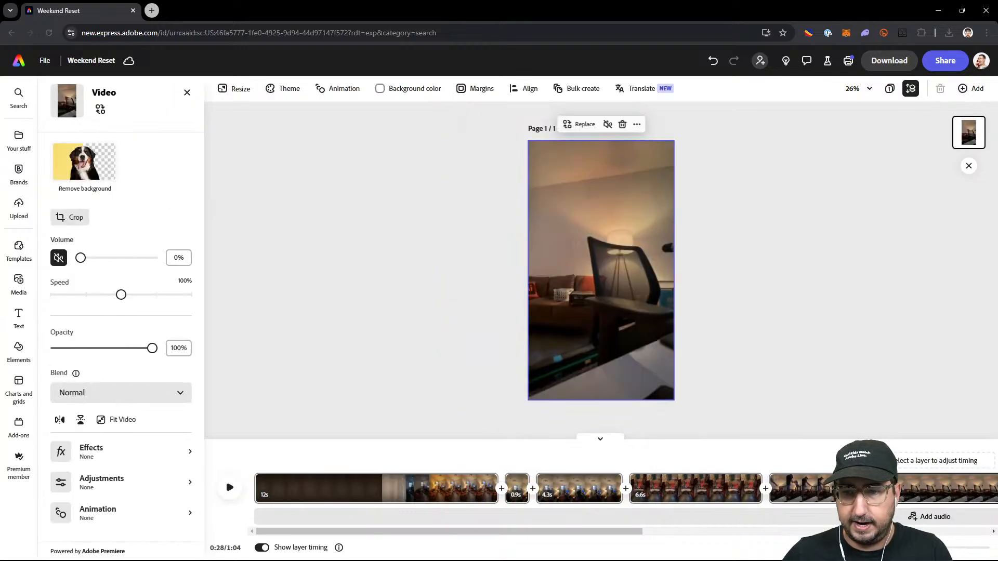
key(Delete)
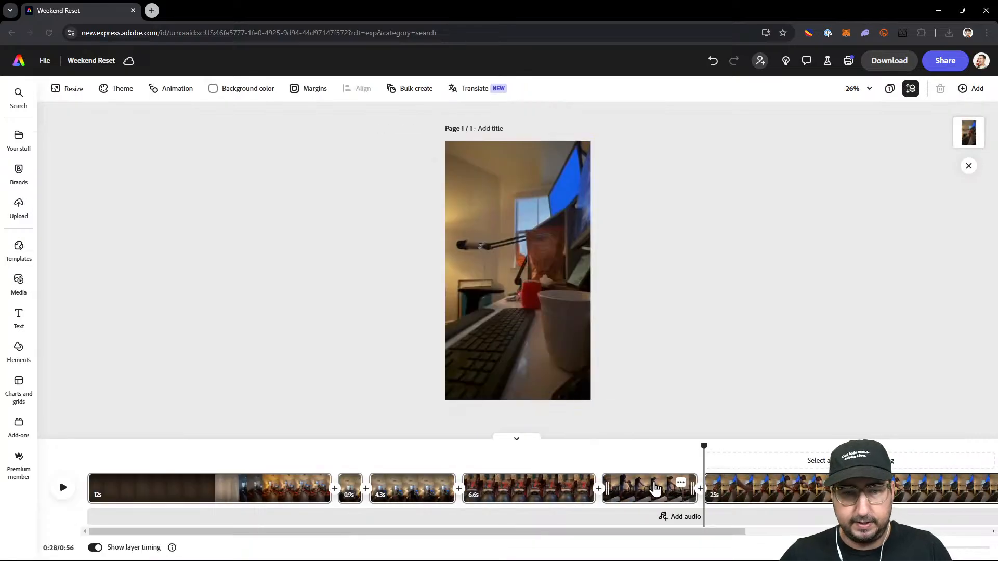
- Move the trimmed chair clip between the 0.9-second and 4.3-second room pieces and scrub through the following scenes
drag(653, 490, 505, 492)
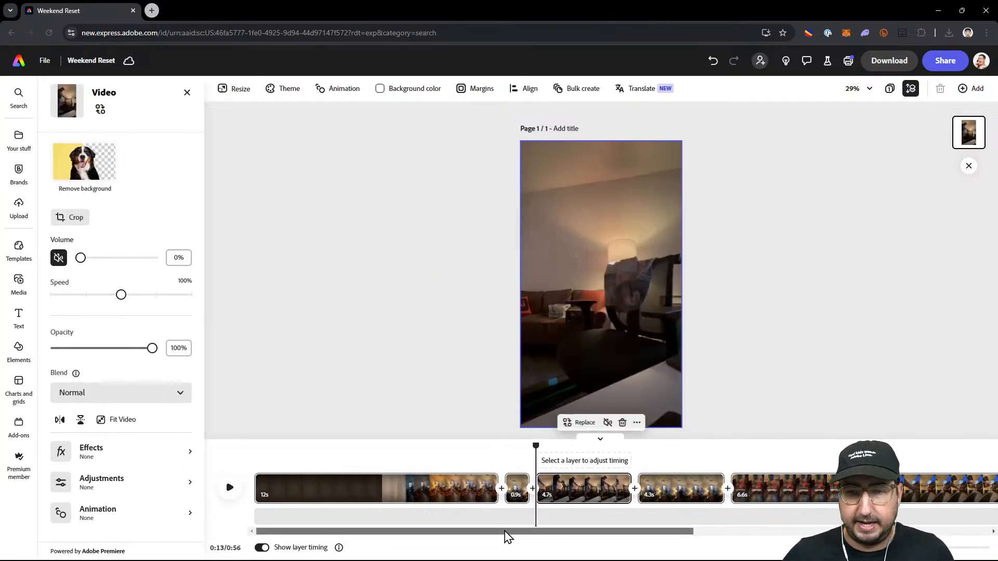
drag(508, 532, 595, 533)
click(583, 462)
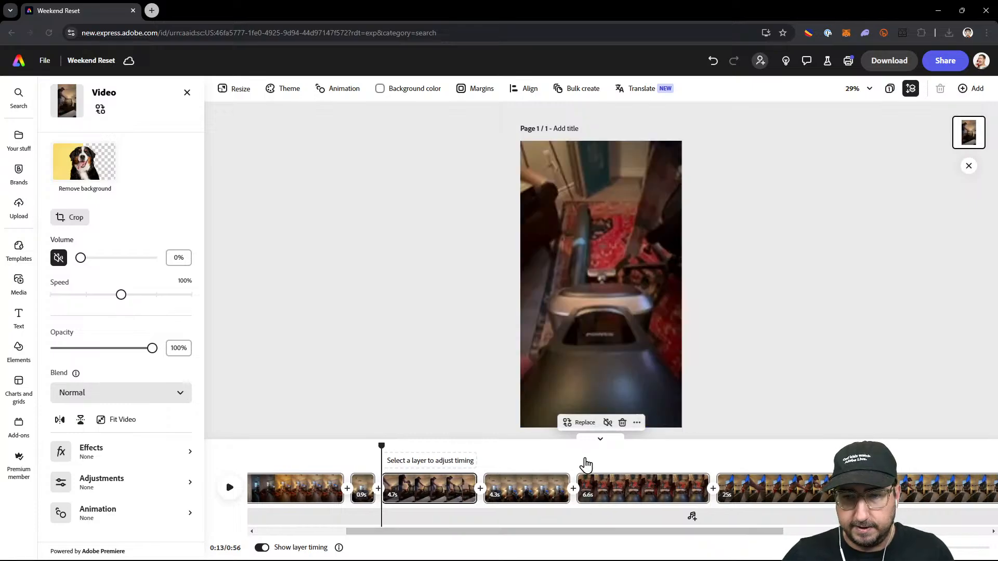
drag(420, 443, 812, 444)
drag(941, 445, 509, 457)
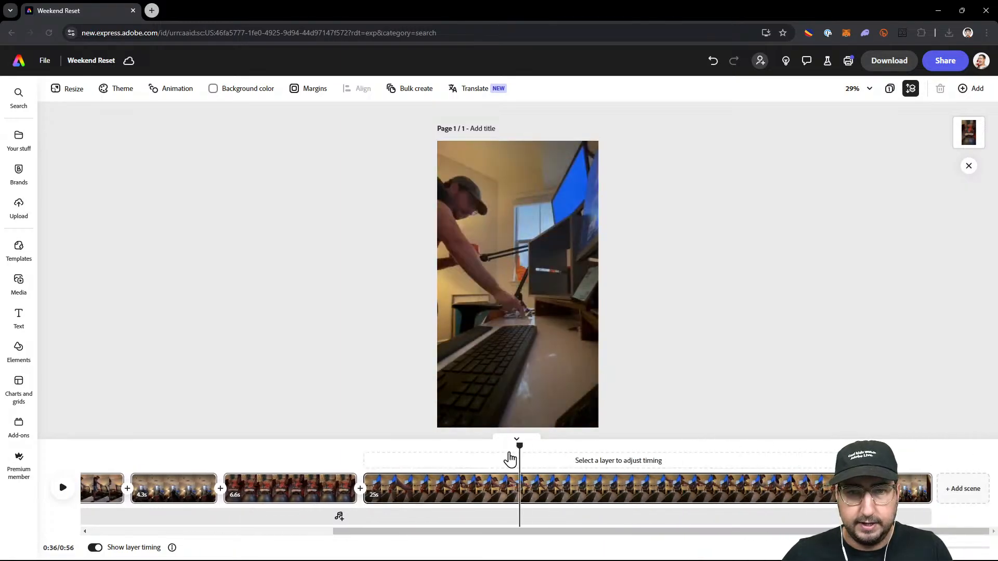
- Split the 4.3-second room scene at about 0:19, leaving a 1-second first piece
drag(343, 459, 491, 446)
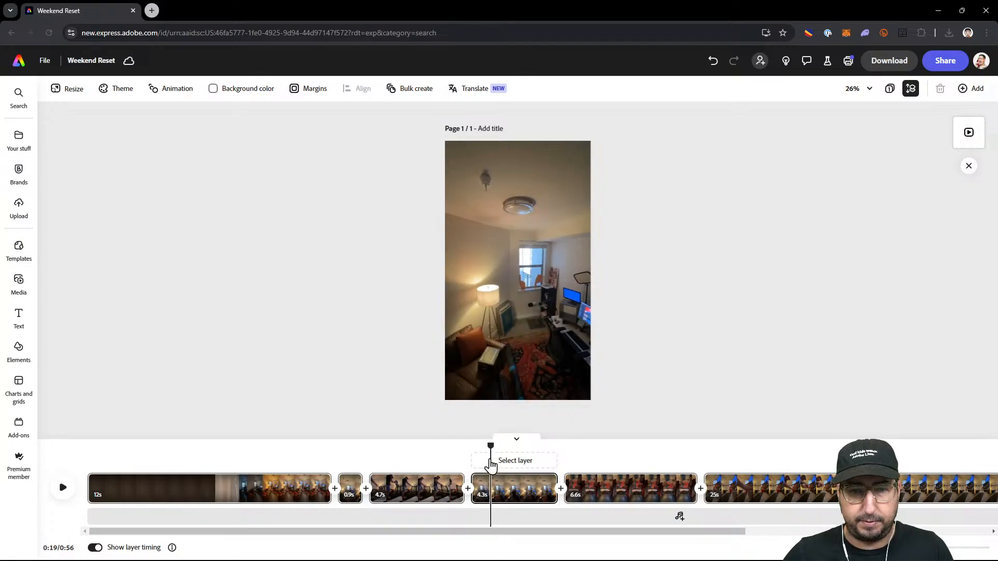
right_click(491, 494)
click(535, 445)
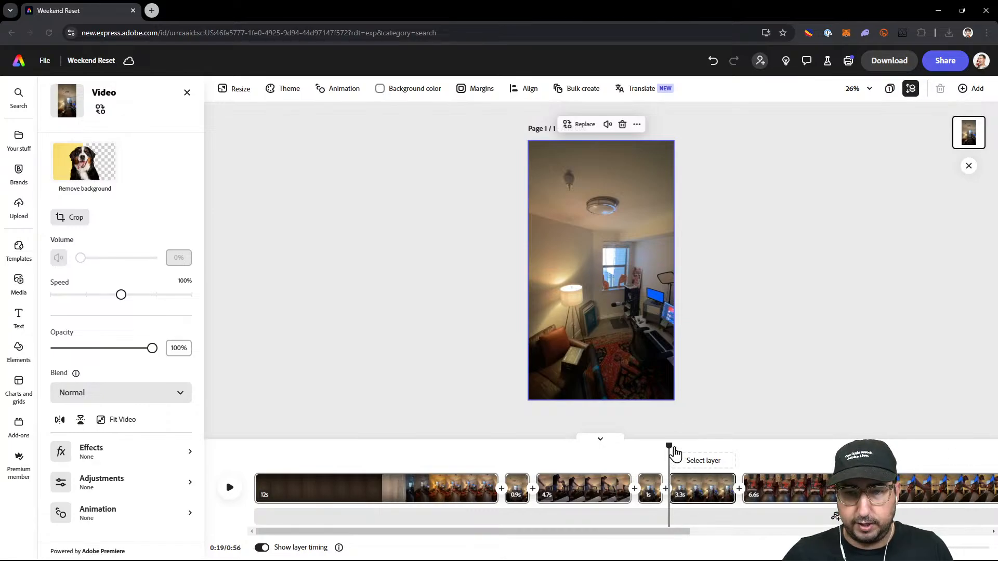
- Split the 3.3-second room scene 0.6 seconds after its start and delete the 0.6-second piece before the cut
mouse_move(669, 445)
mouse_down()
mouse_move(691, 443)
mouse_move(681, 446)
mouse_up()
drag(910, 547, 941, 547)
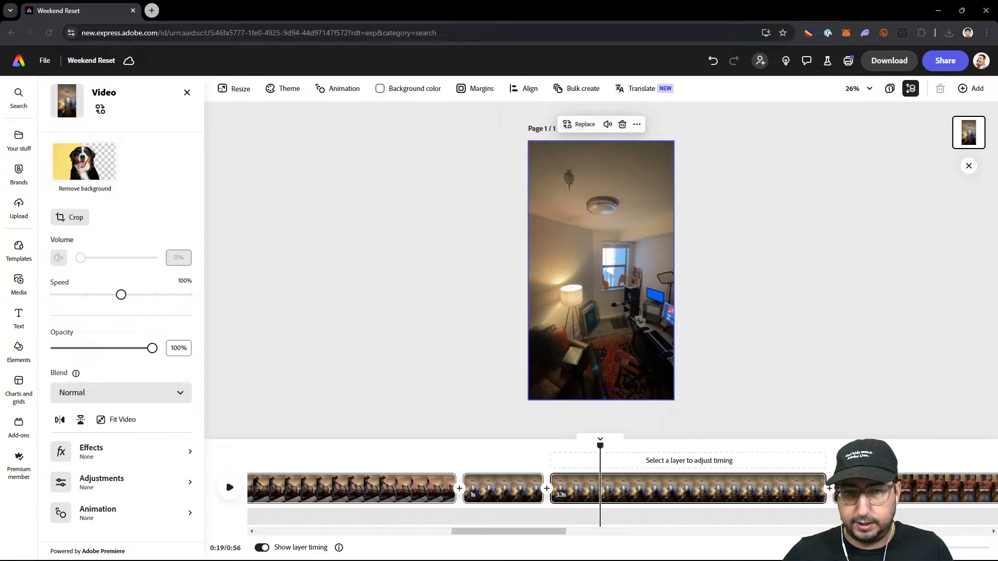
right_click(601, 486)
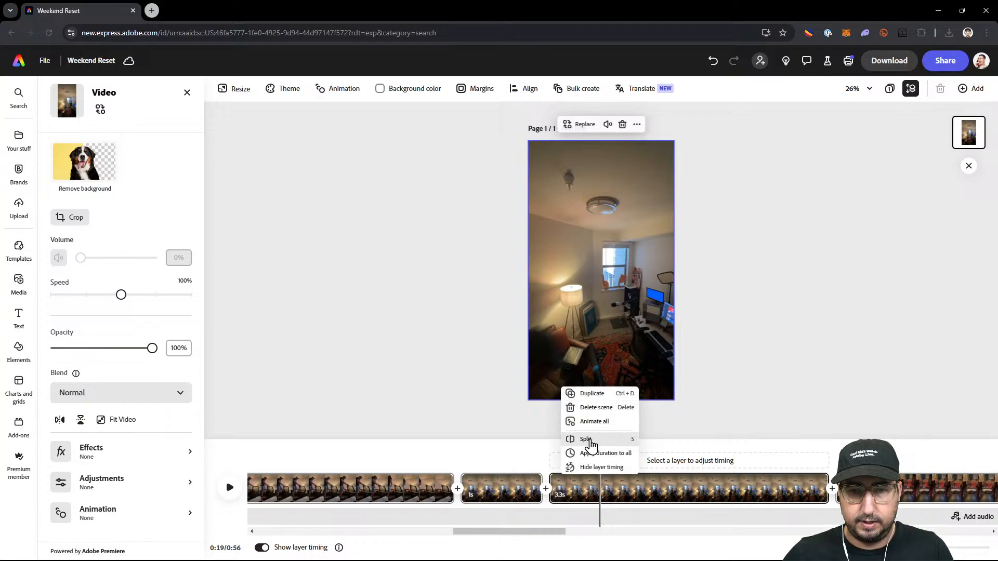
click(588, 440)
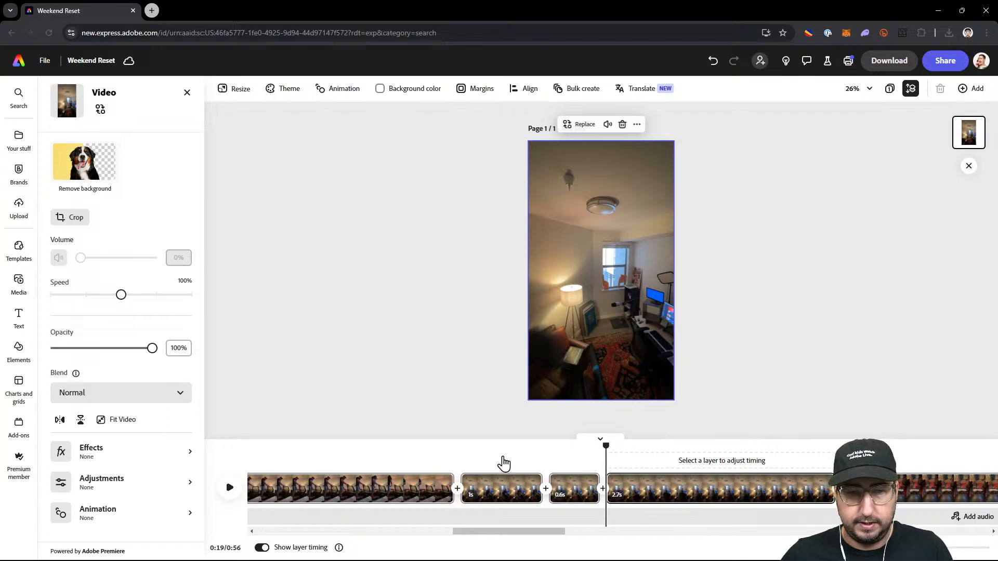
click(502, 460)
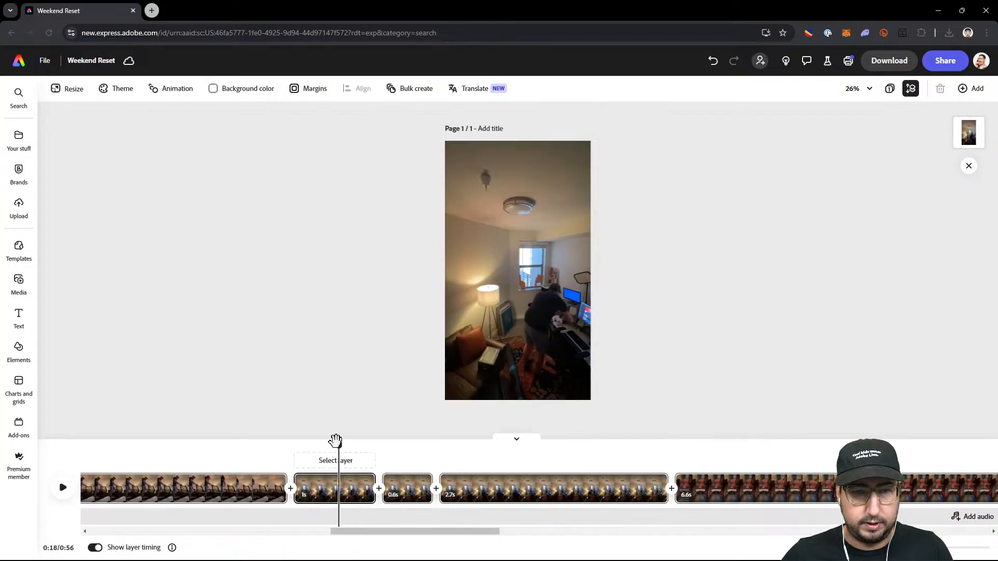
drag(338, 446, 390, 446)
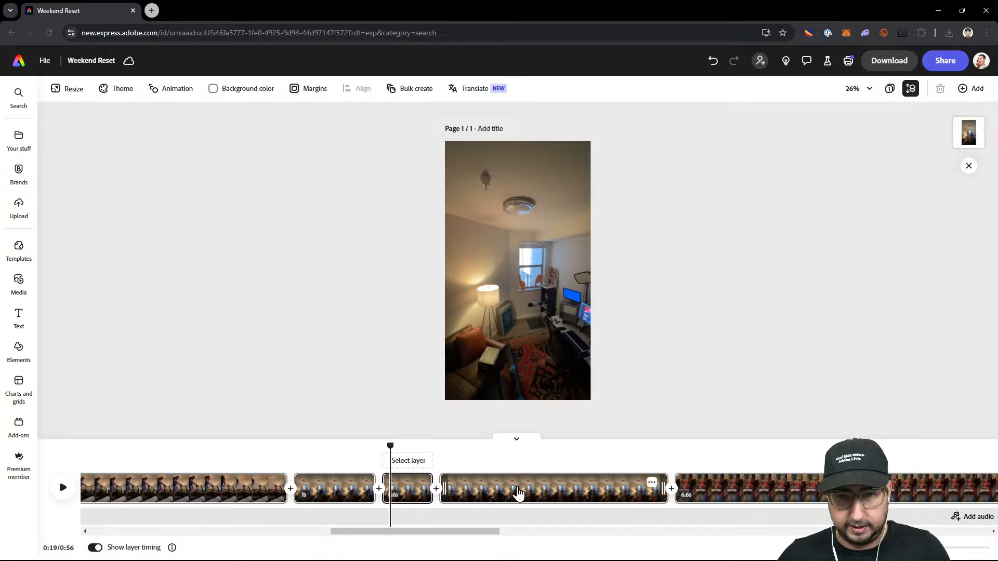
click(407, 501)
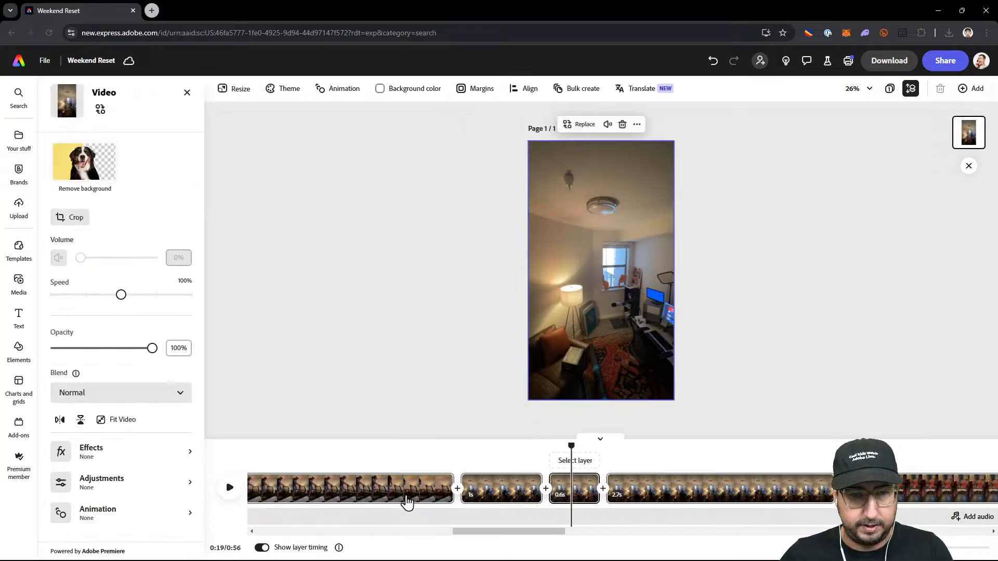
key(Delete)
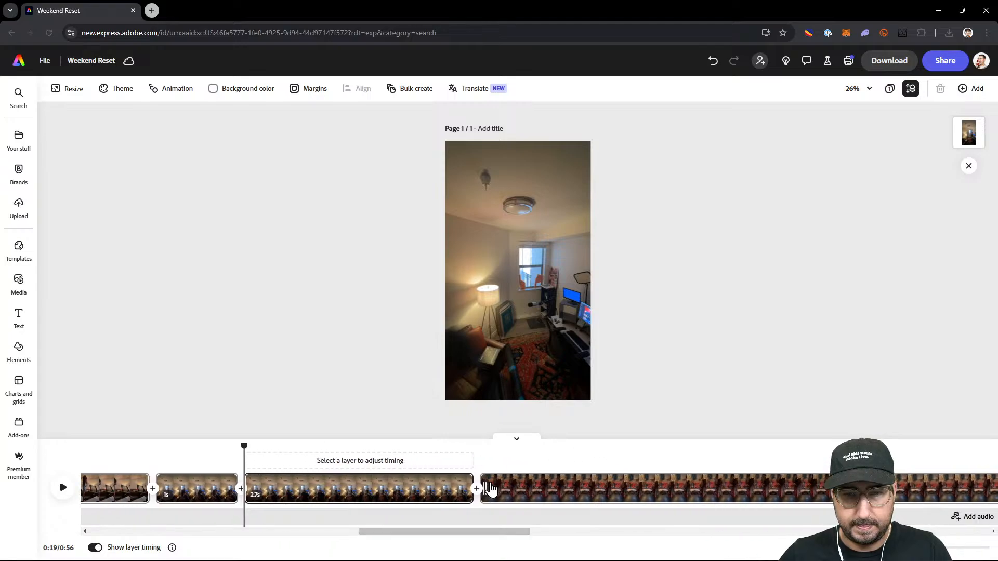
- Split the 25-second desk clip near its start at about 0:29 and delete the short piece before the cut
click(476, 462)
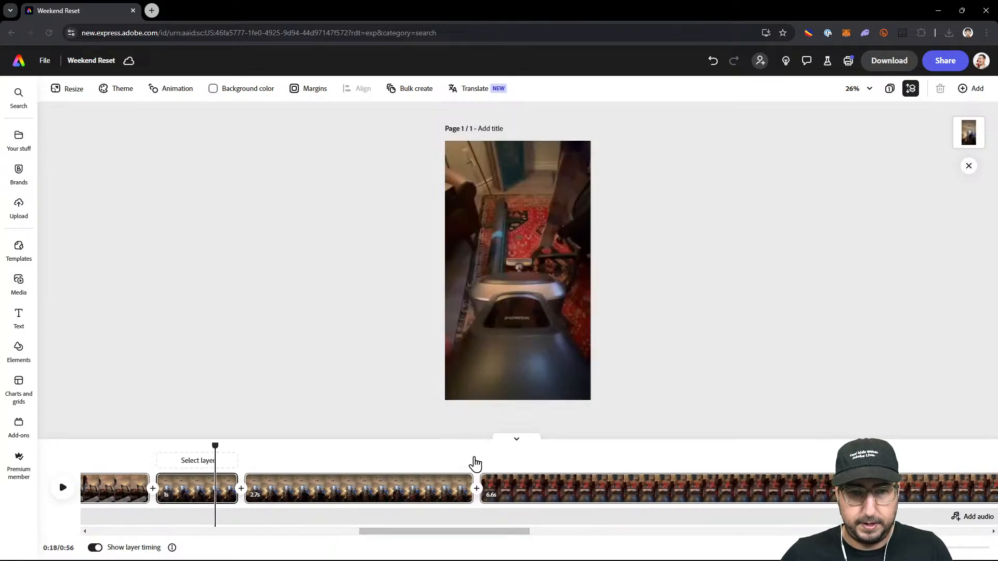
click(945, 448)
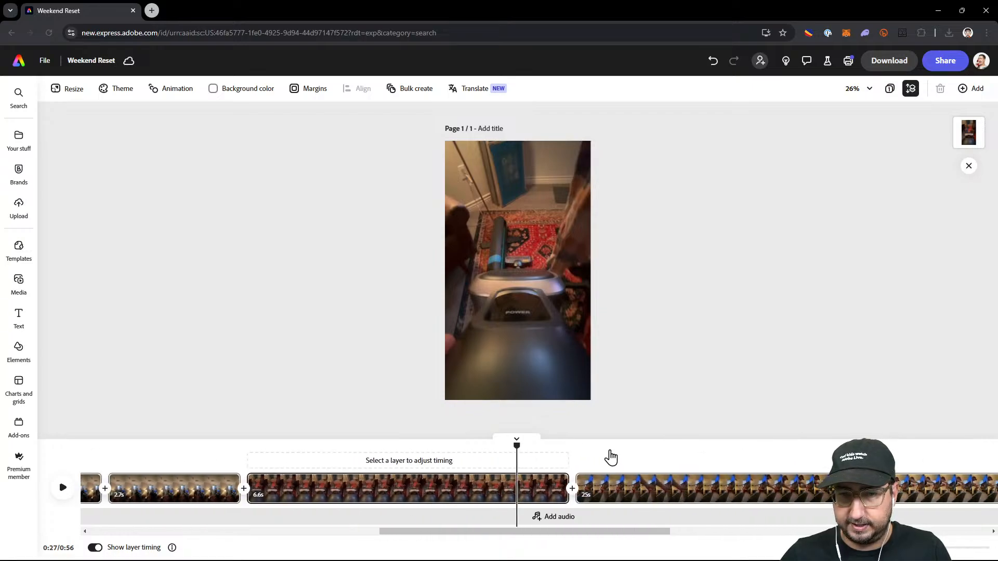
click(572, 445)
drag(581, 447, 626, 461)
right_click(628, 494)
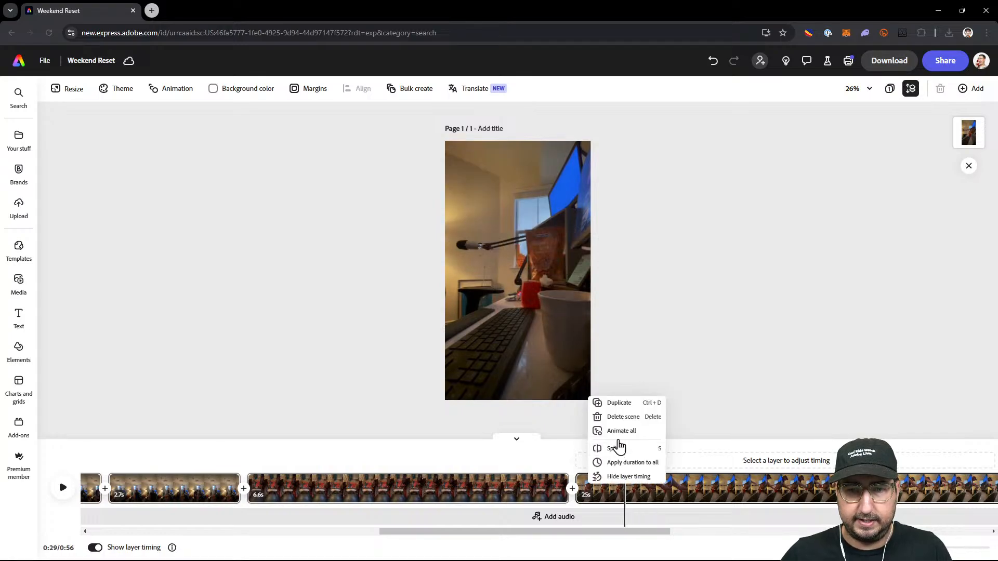
click(617, 447)
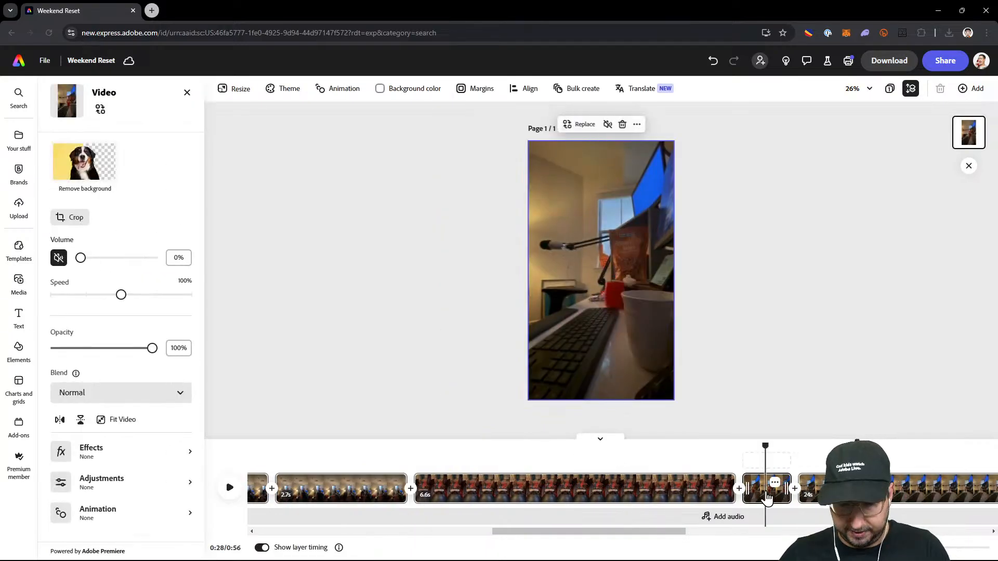
key(Delete)
- Split the remaining 24-second desk clip at about 0:38 and delete everything in it after the cut
drag(576, 446, 841, 458)
drag(928, 448, 760, 458)
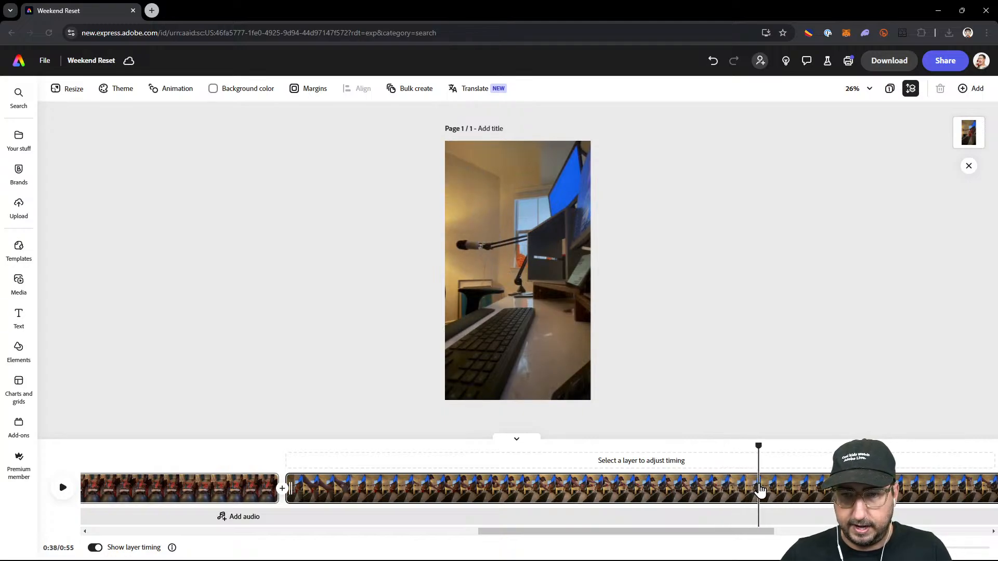
right_click(760, 490)
click(752, 445)
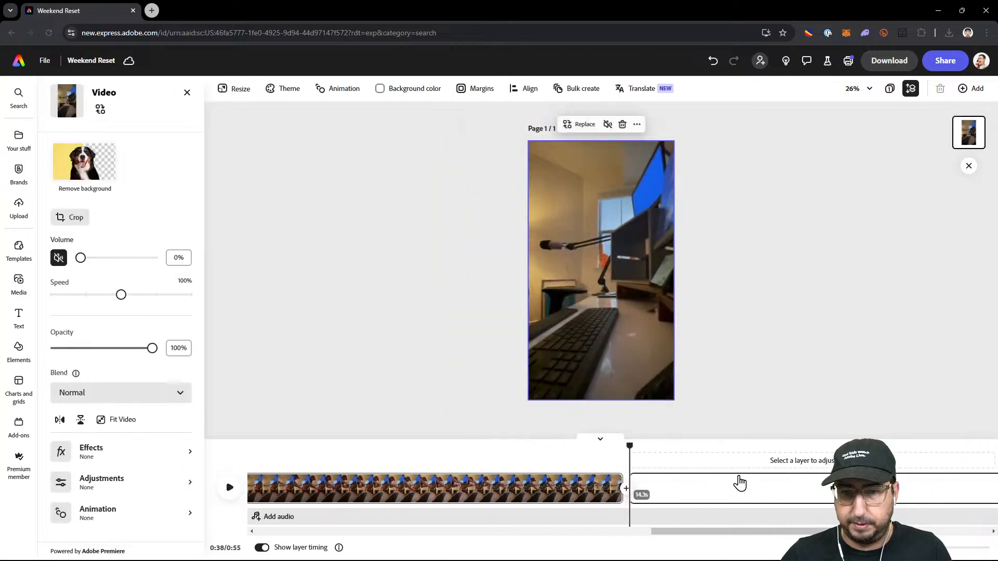
click(722, 495)
key(Delete)
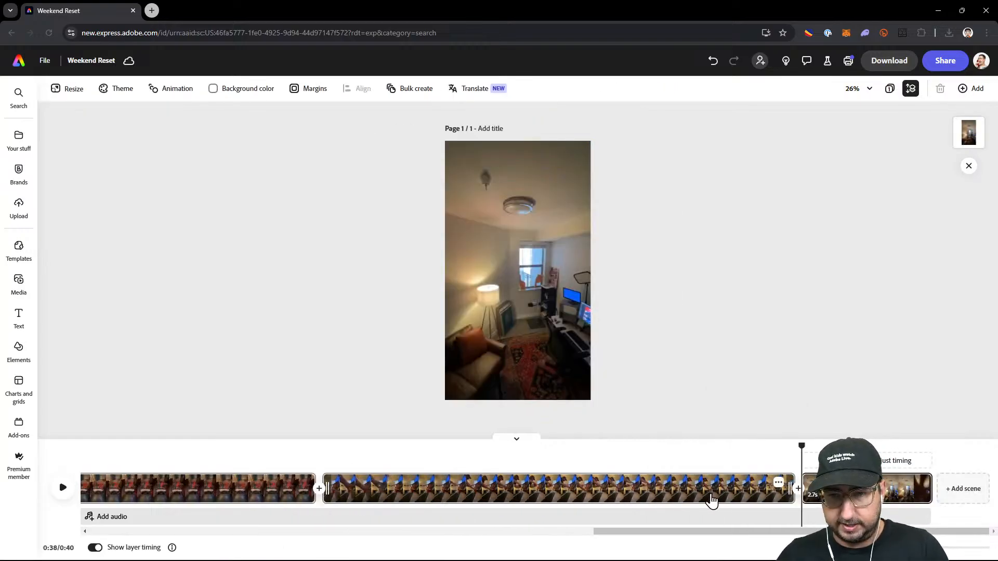
- Move the 9.6-second desk clip between the 1-second and 2.7-second room pieces that precede the vacuum clip
drag(439, 489, 293, 499)
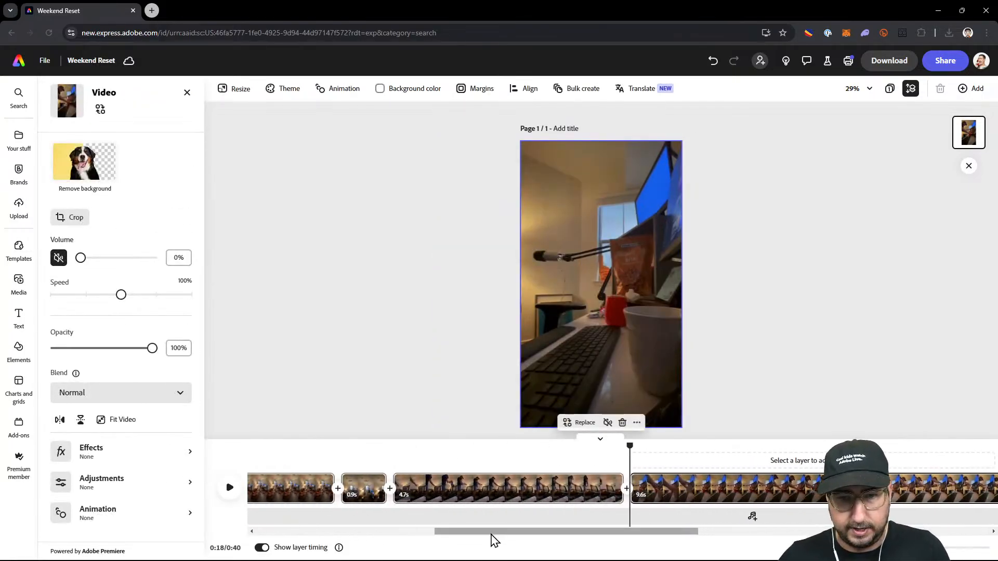
drag(494, 535, 745, 532)
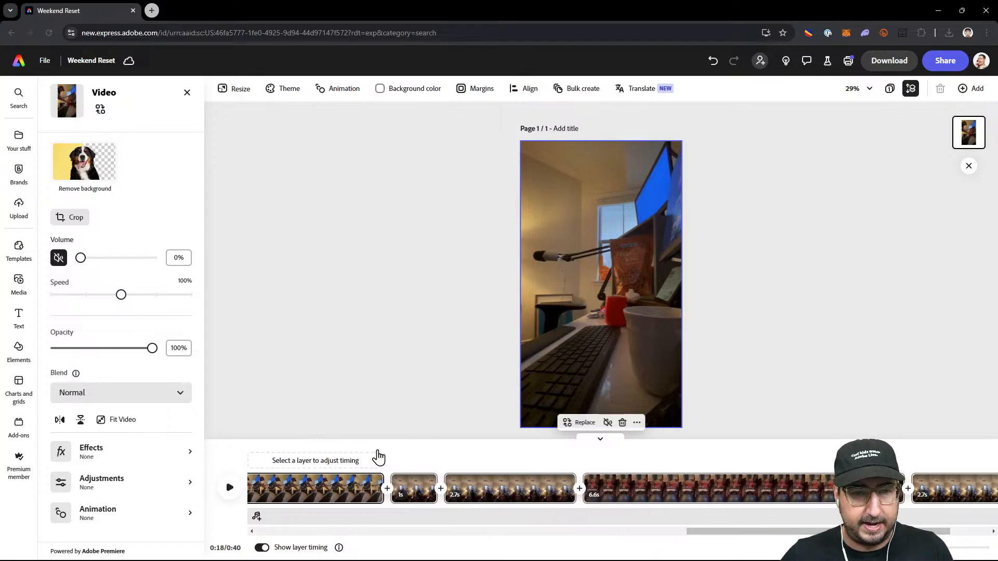
click(388, 457)
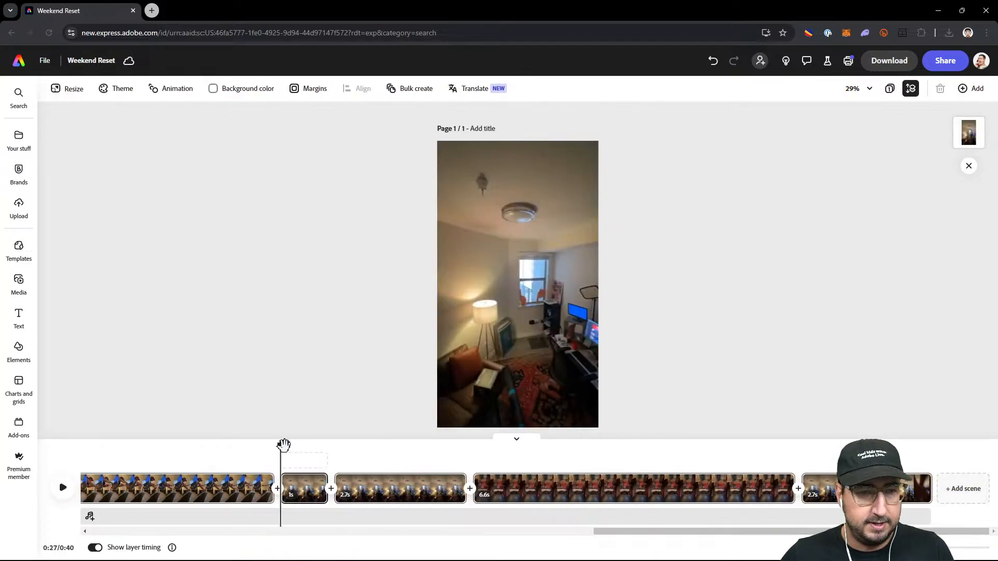
drag(287, 447, 313, 446)
mouse_move(247, 499)
mouse_down()
mouse_move(301, 494)
mouse_move(9, 503)
mouse_move(27, 504)
mouse_move(13, 494)
mouse_move(344, 494)
mouse_up()
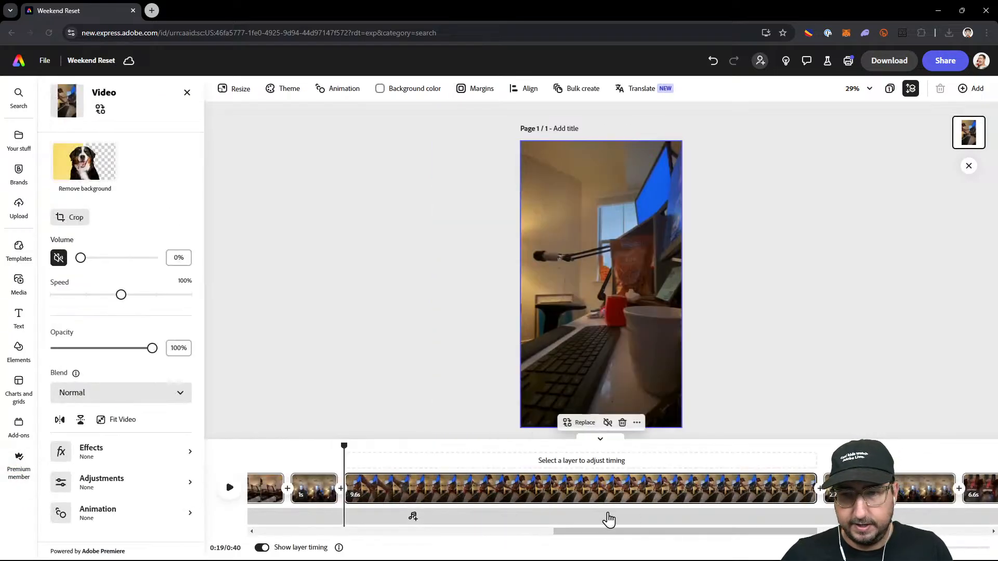
- Split the 2.7-second room scene after the desk clip at about 0:31, leaving 2.5 seconds, and delete the short piece after the cut
click(319, 458)
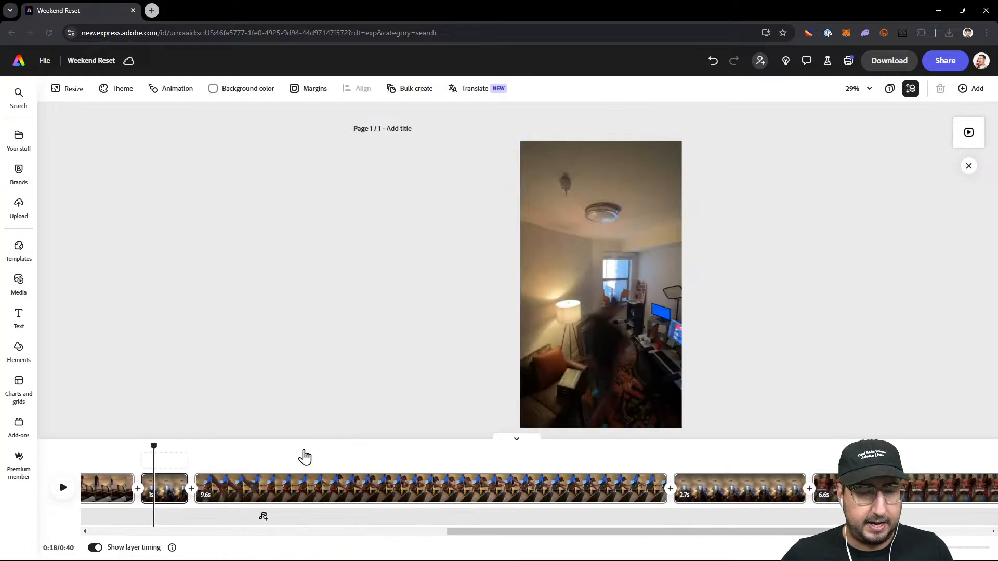
drag(545, 446, 713, 468)
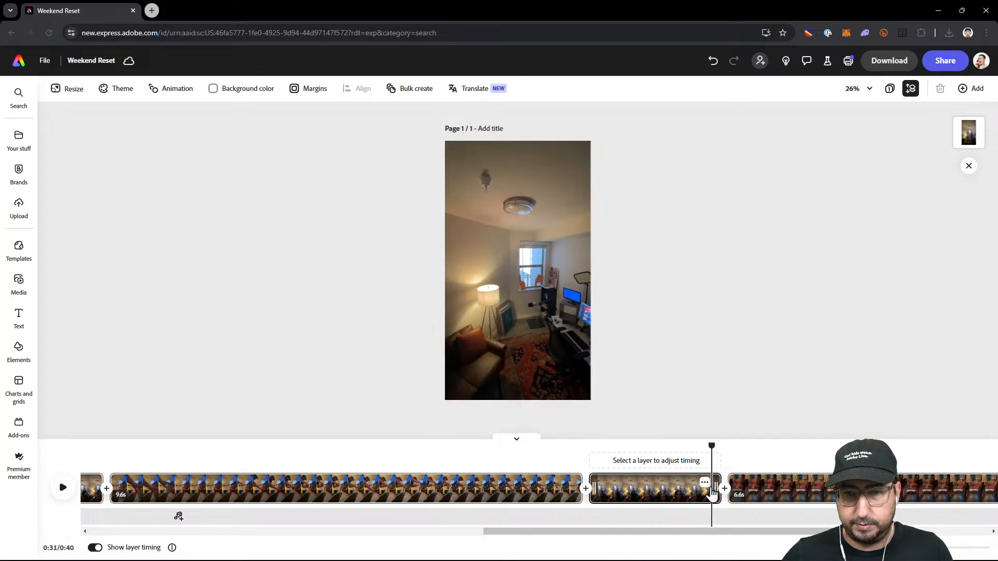
click(705, 483)
click(706, 449)
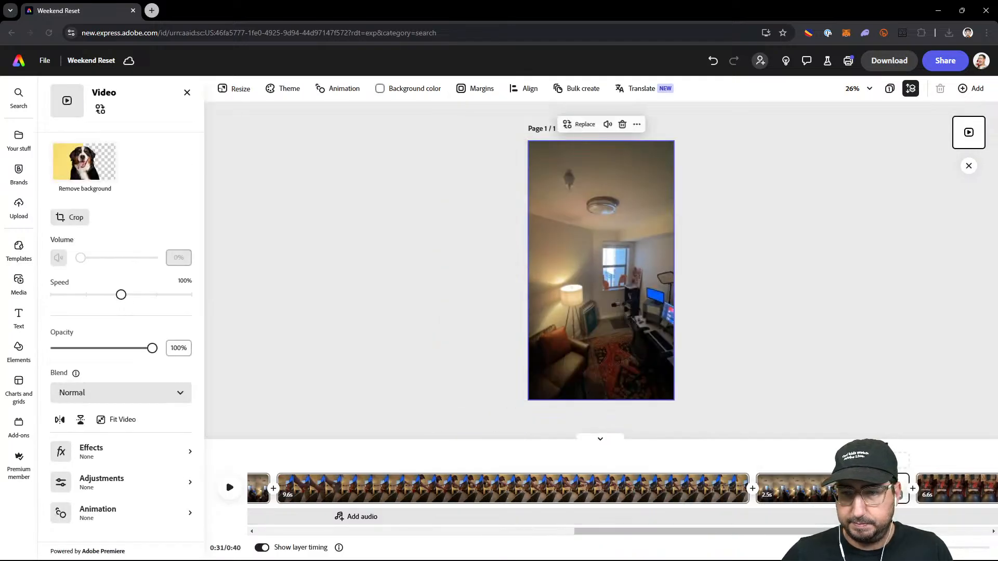
scroll(637, 504, left, 5)
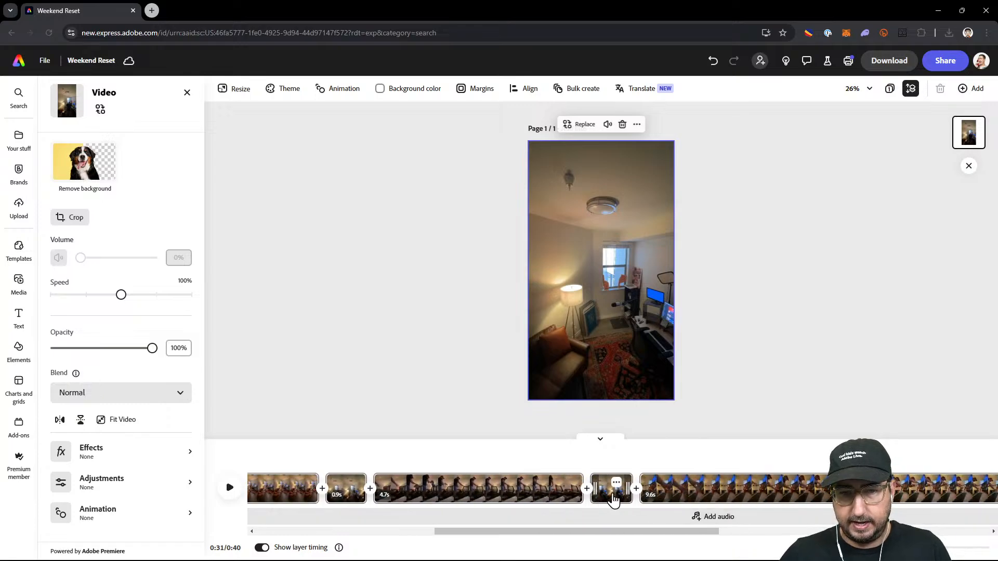
click(340, 464)
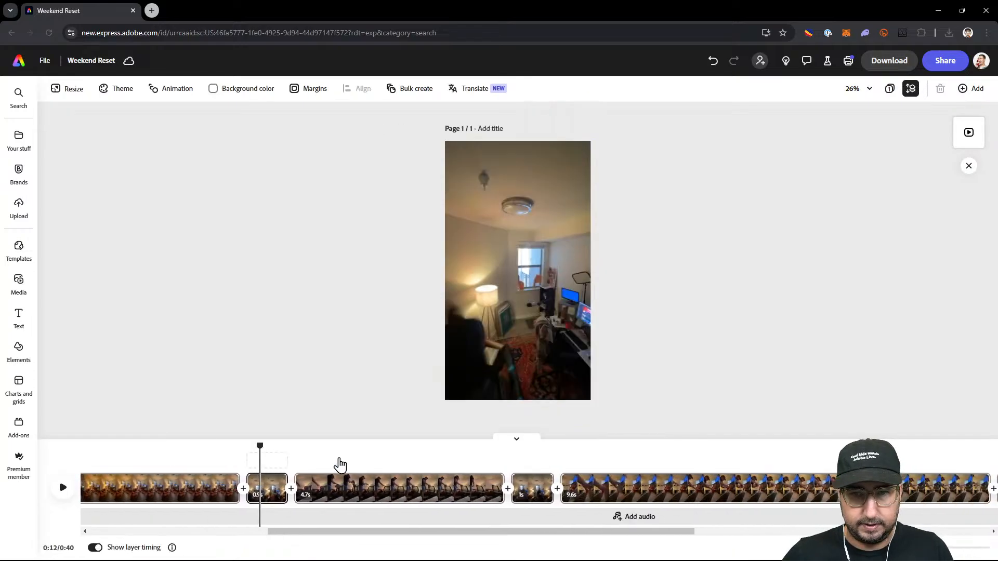
drag(598, 446, 949, 458)
click(615, 500)
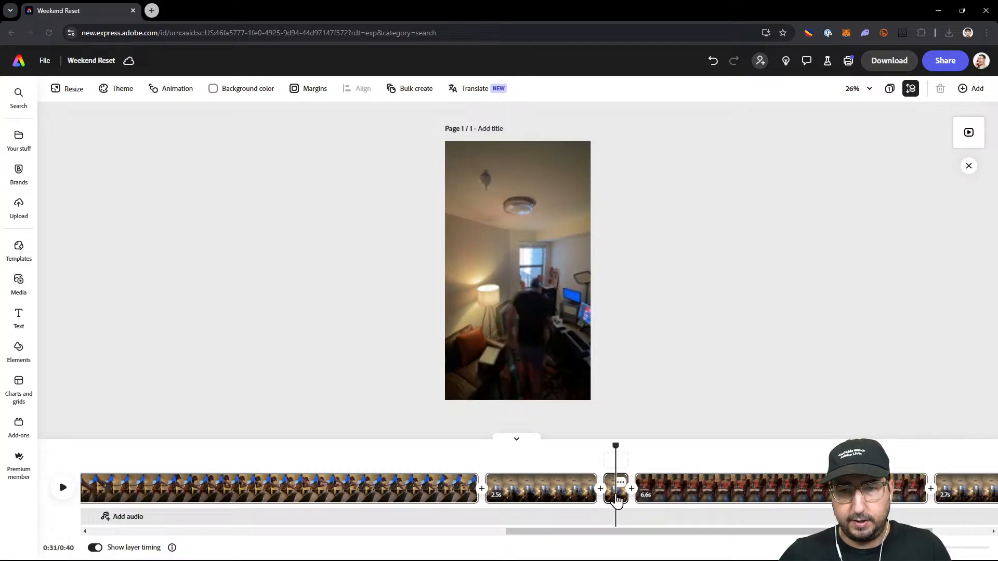
click(676, 512)
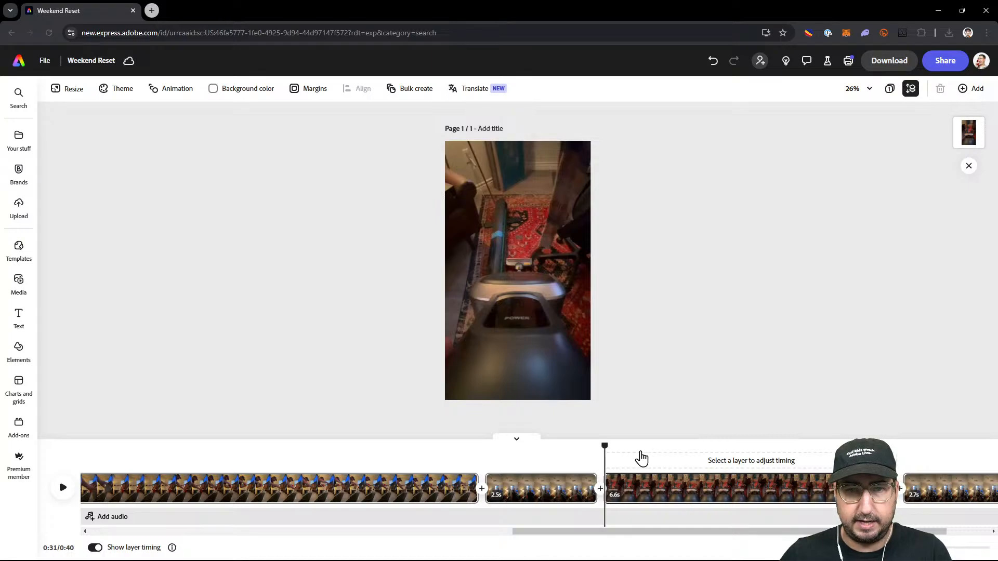
- Split the 6.6-second vacuum clip 1.2 seconds after its start and delete the 1.2-second piece before the cut
drag(605, 443, 656, 445)
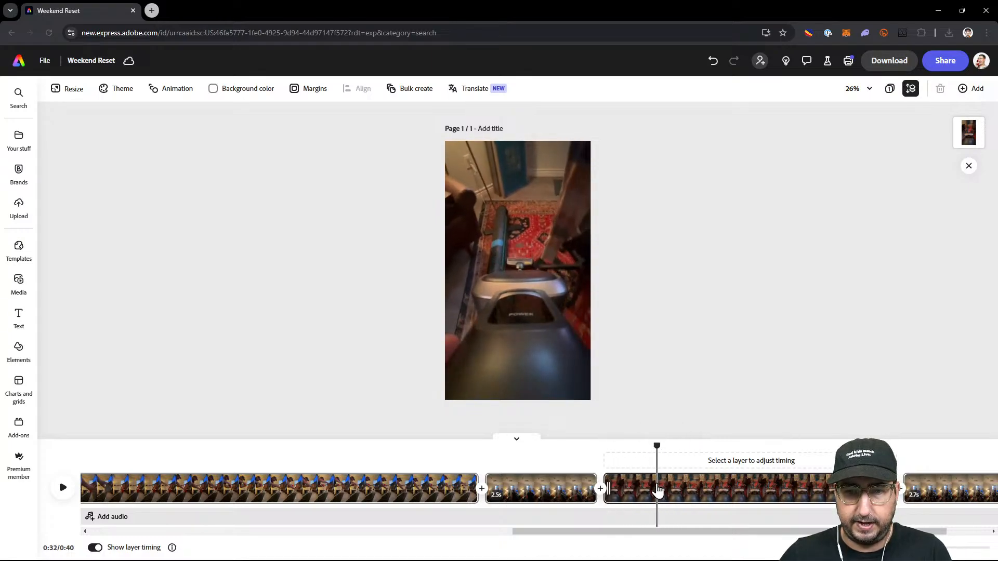
right_click(658, 489)
click(654, 448)
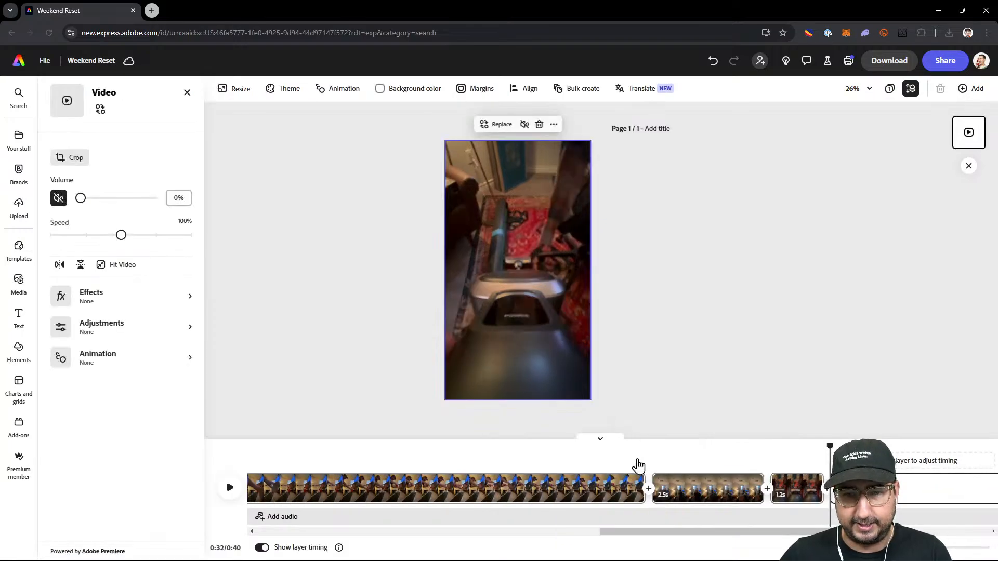
key(ctrl+z)
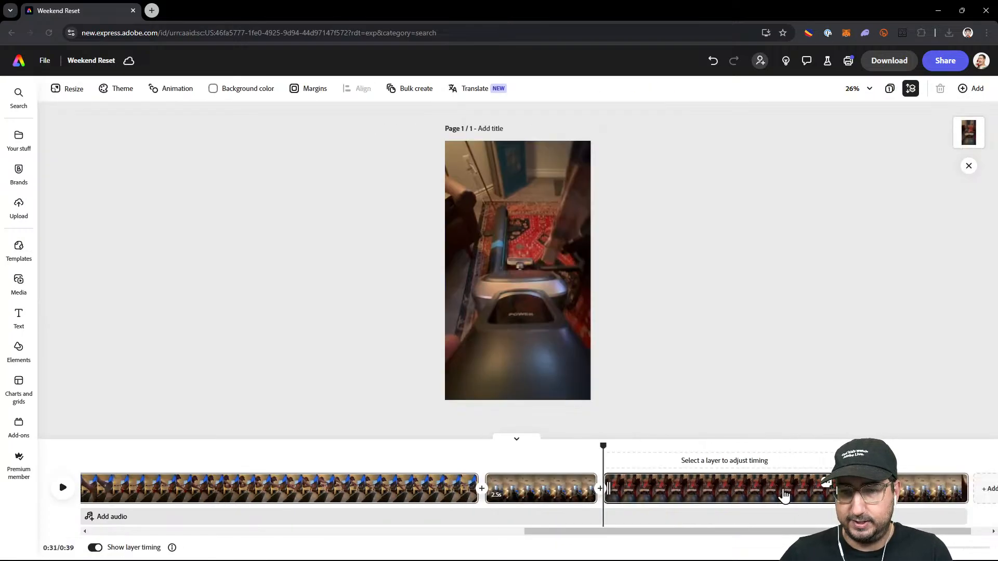
- Split the 5.4-second vacuum clip at 33.1 s, keeping the first 2.4 seconds and deleting the rest
drag(606, 446, 710, 443)
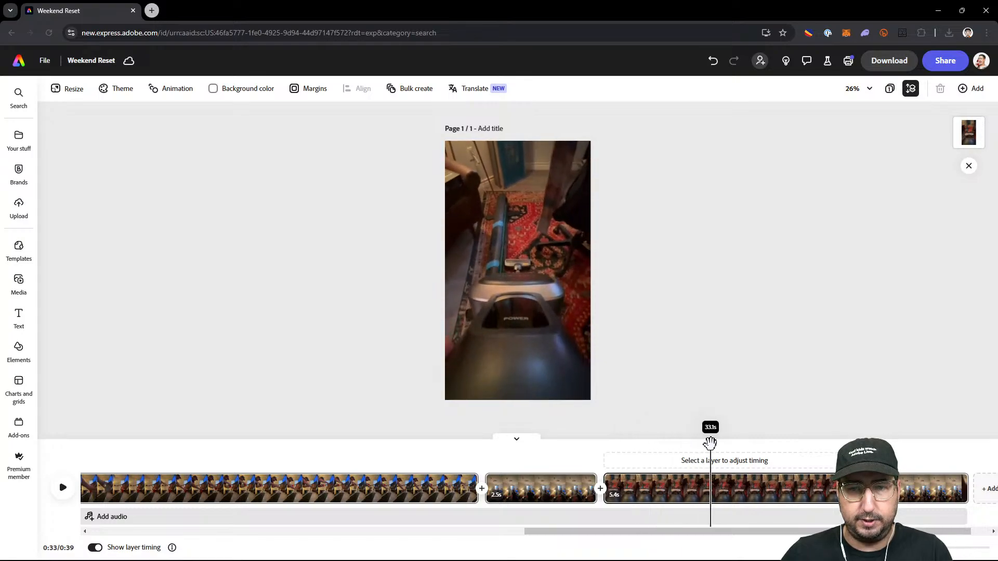
right_click(711, 493)
click(699, 448)
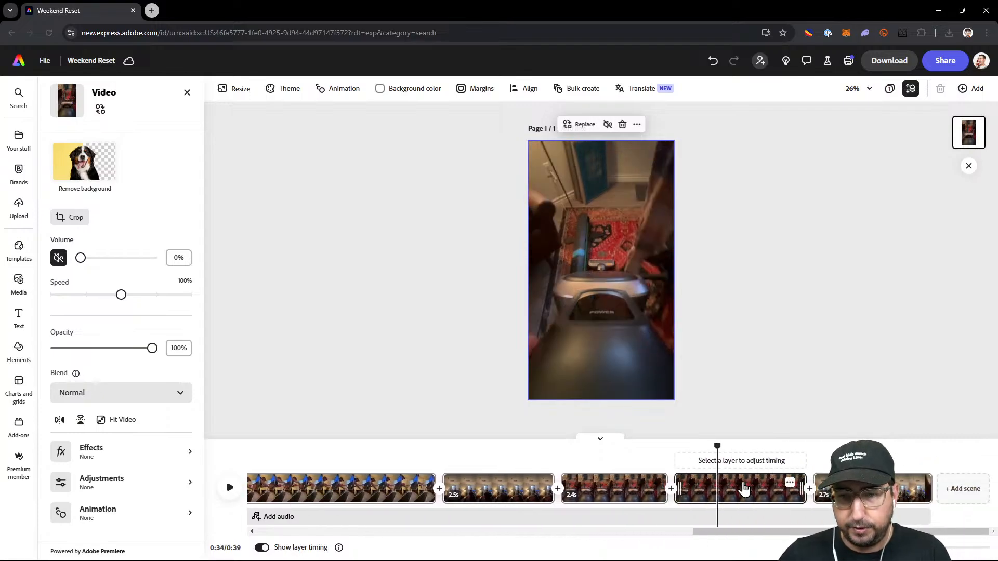
key(Delete)
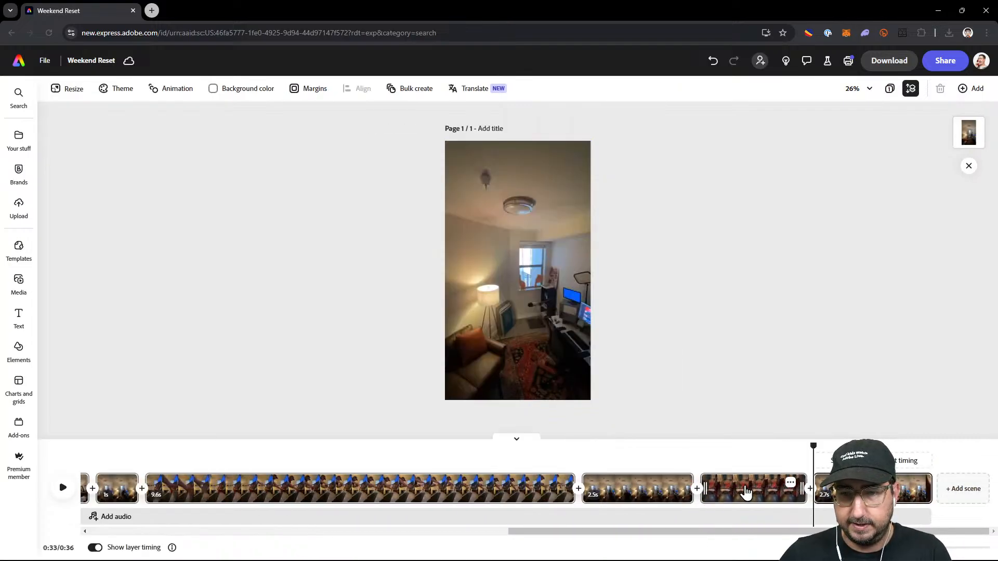
- Scrub back into the desk clip, then play the whole sequence from the beginning to review its pacing
drag(814, 443, 349, 444)
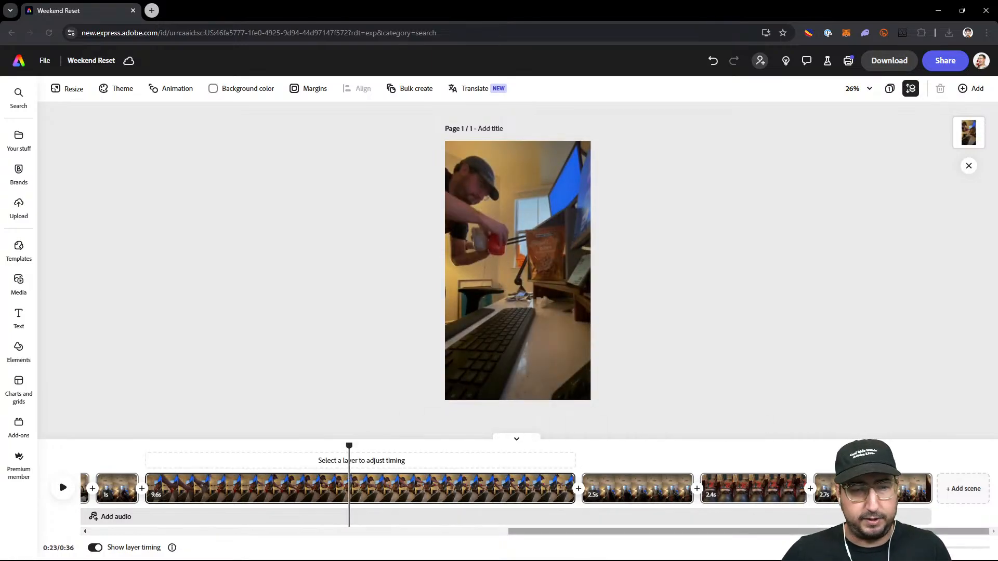
drag(942, 547, 900, 547)
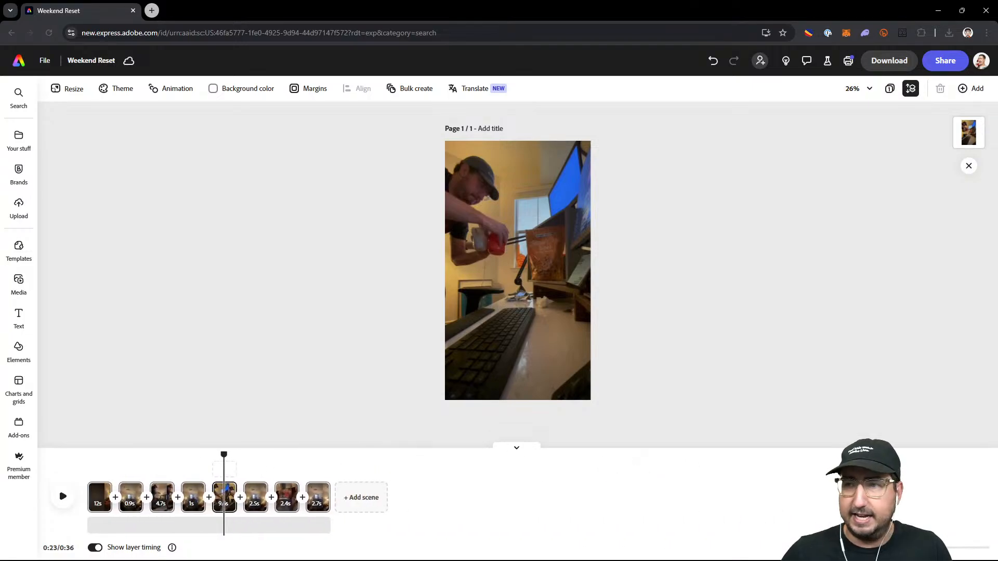
click(89, 469)
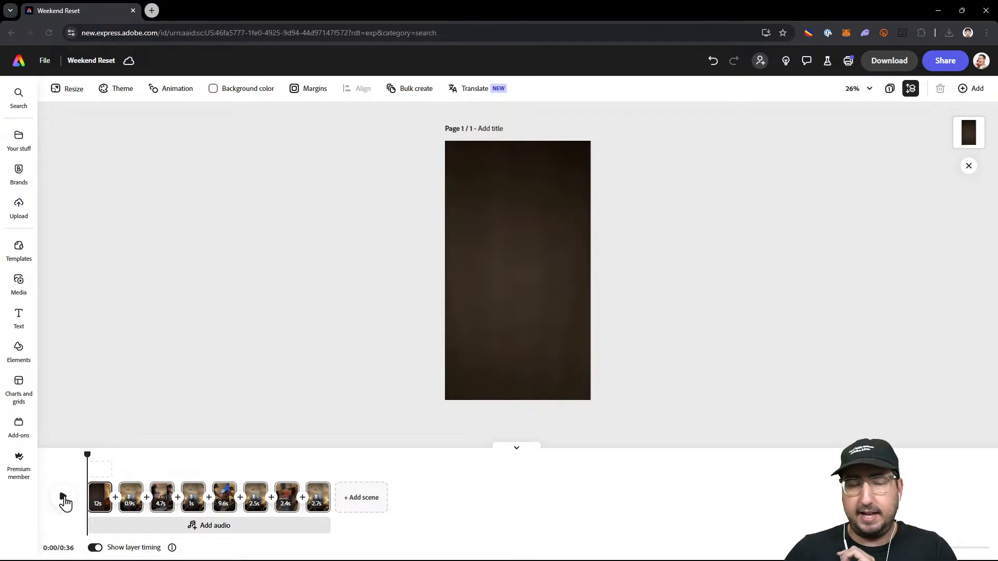
click(63, 497)
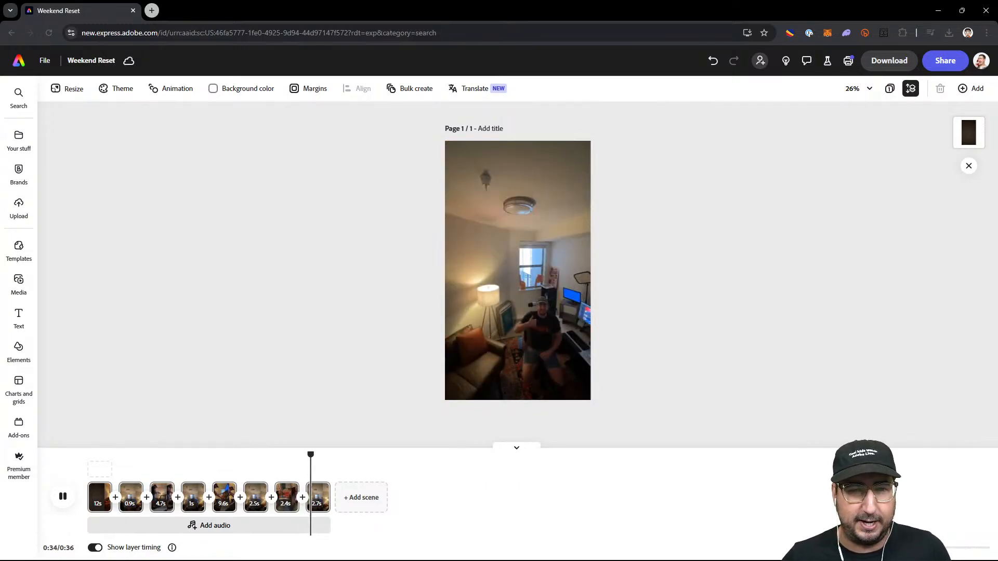
click(62, 498)
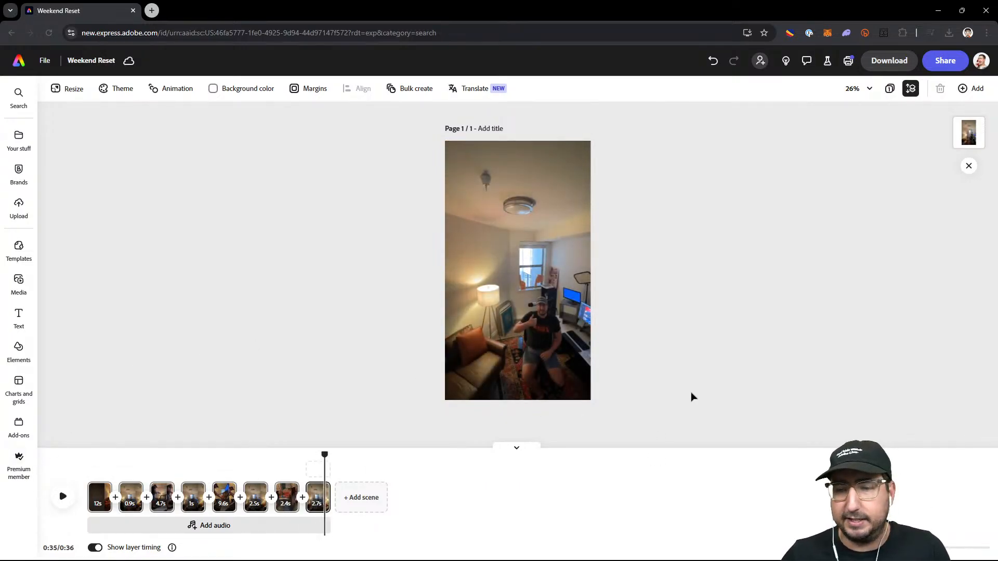
- Set the speed of the 4.7-second chair clip to 200%
mouse_move(899, 547)
mouse_down()
mouse_move(937, 547)
mouse_move(916, 547)
mouse_up()
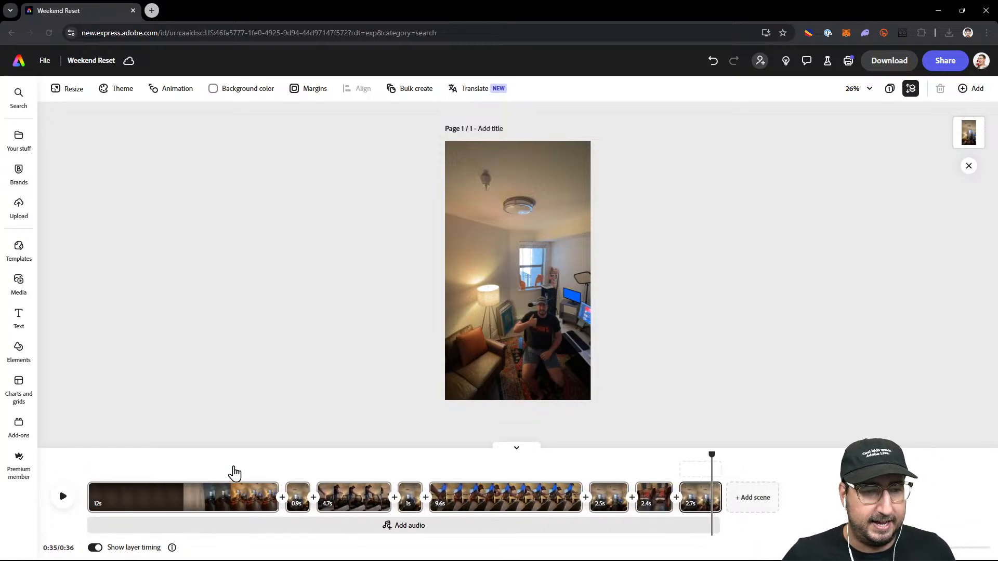
click(345, 508)
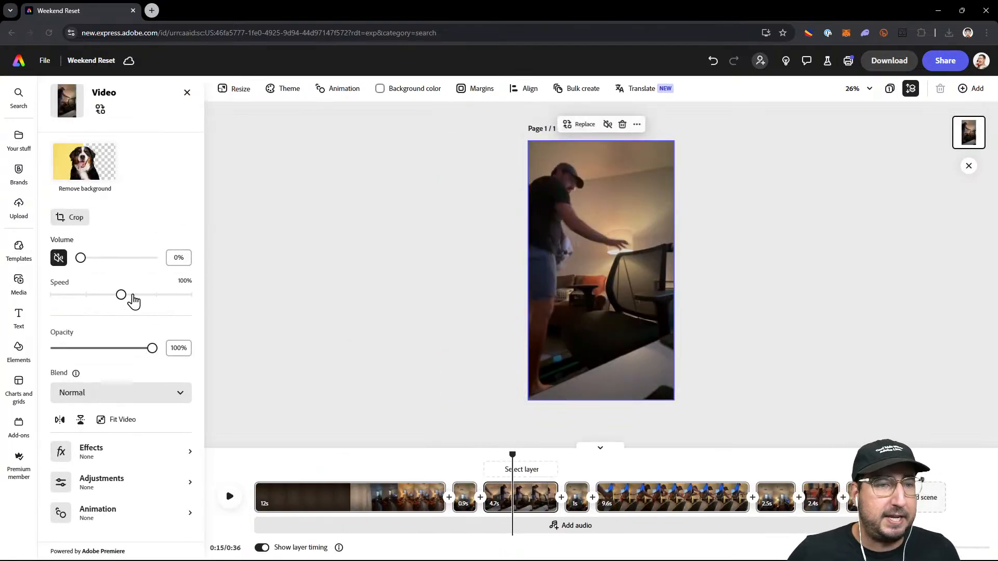
drag(169, 299, 191, 294)
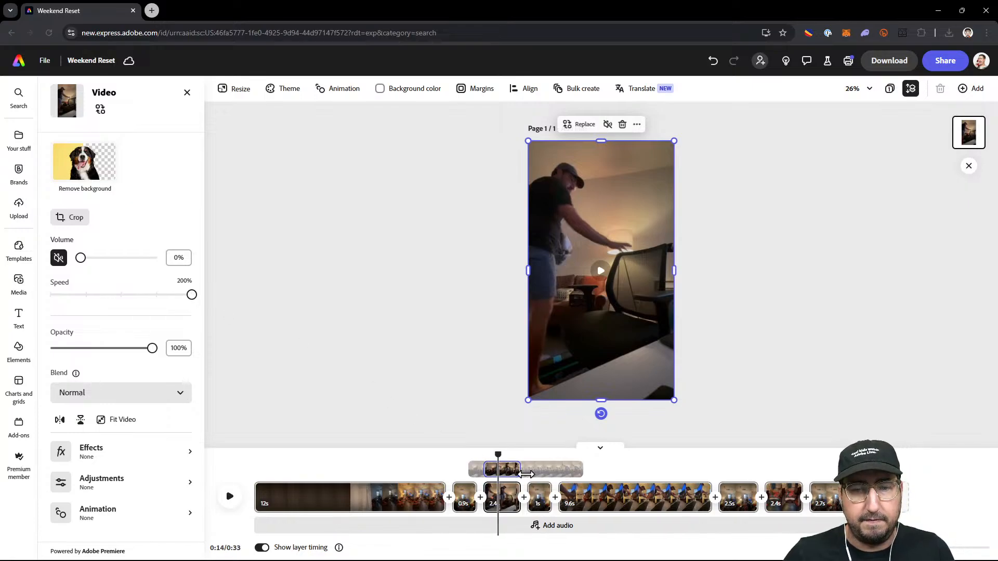
- Preview the sequence from the 0.9-second room piece and set the 9.6-second desk clip's speed to 200%
click(461, 464)
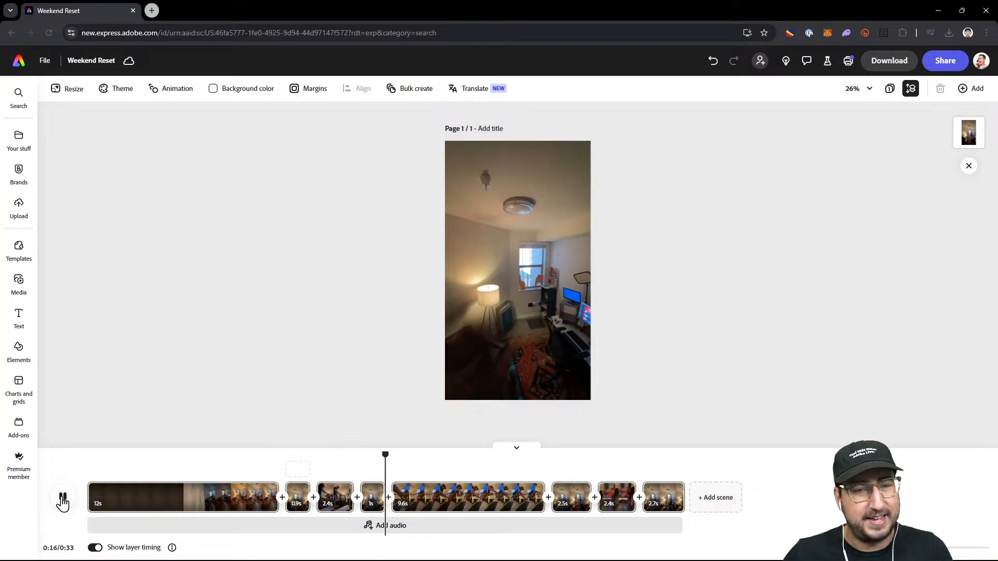
click(450, 499)
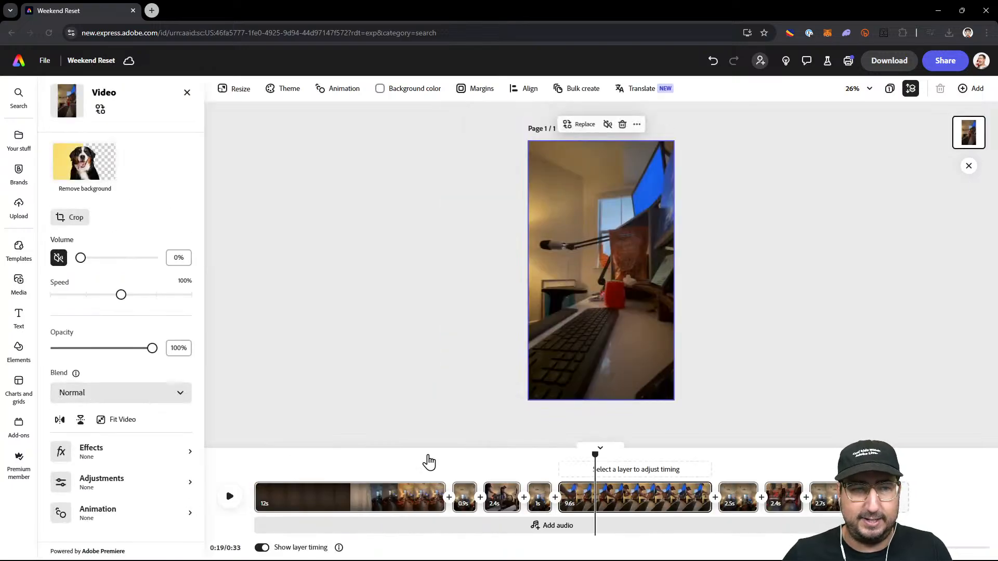
drag(119, 295, 210, 305)
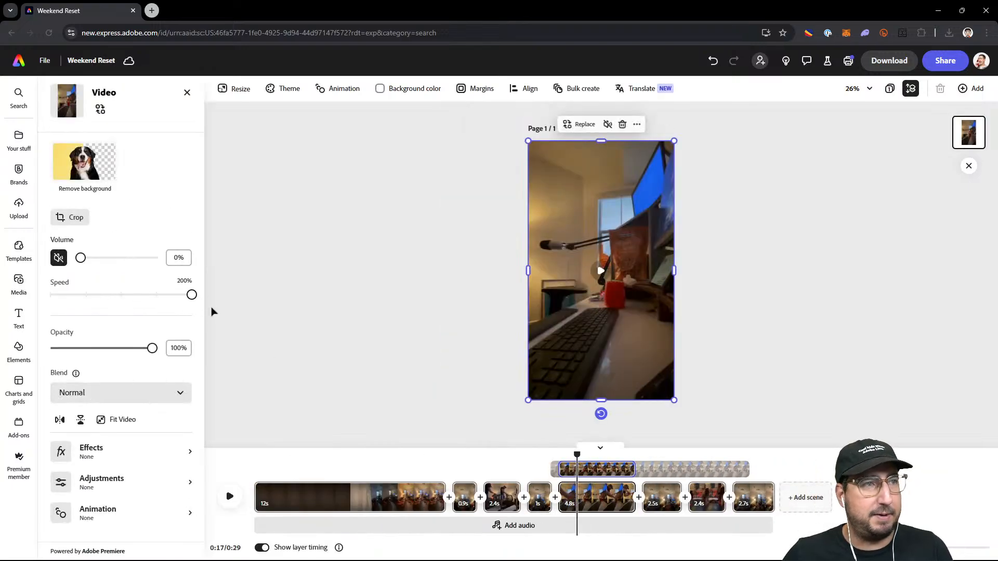
- Set the speed of the 2.4-second vacuum clip to 200%
click(662, 512)
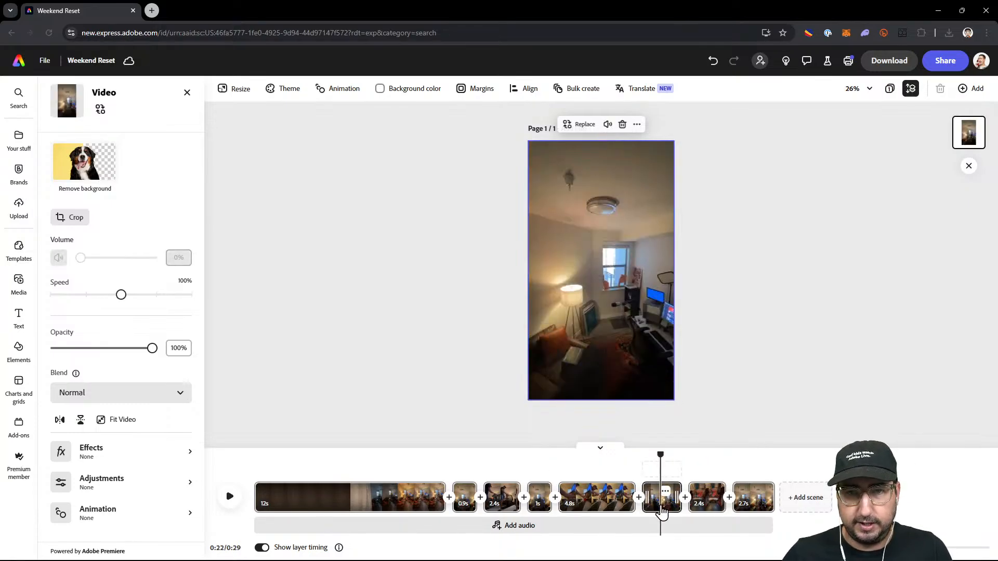
click(694, 502)
drag(121, 295, 198, 300)
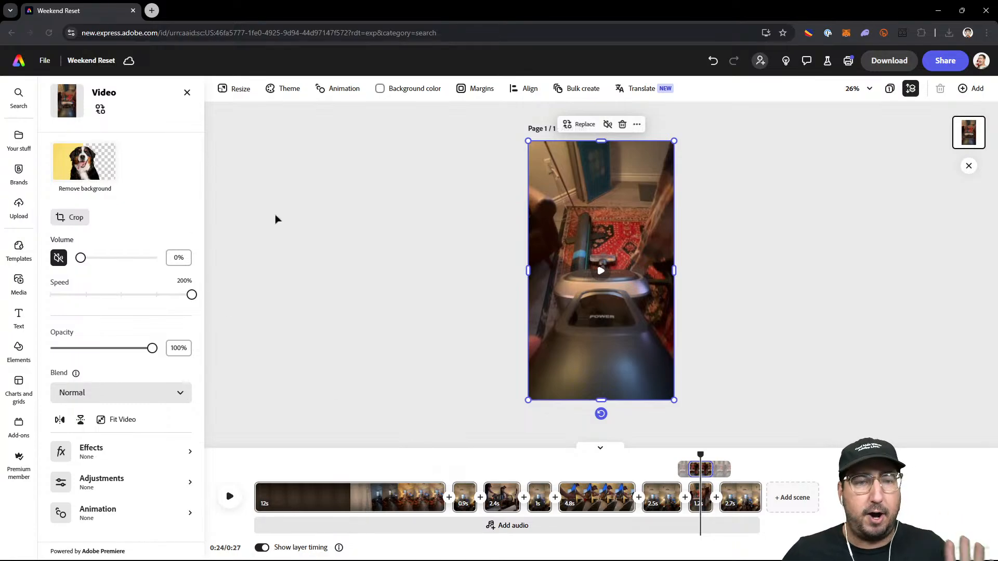
- Search the stock audio for "chill vibe" and preview the Warm Latin Vibe (loop) track
click(256, 469)
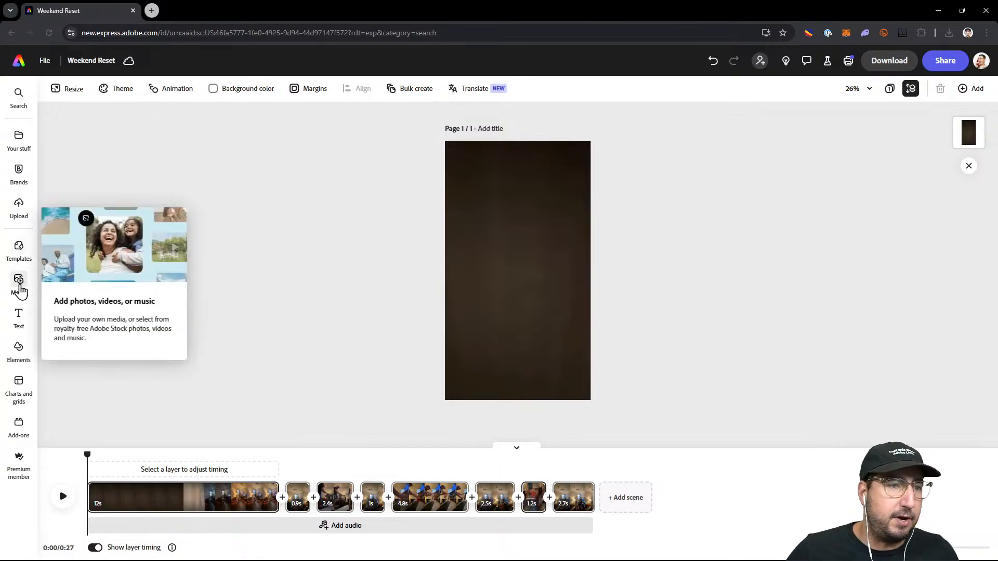
click(19, 283)
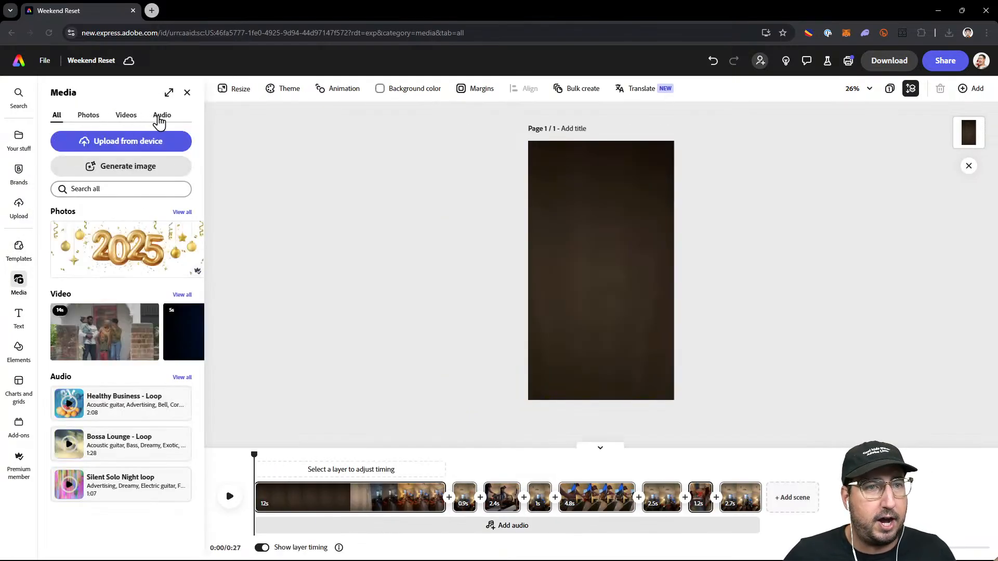
click(161, 115)
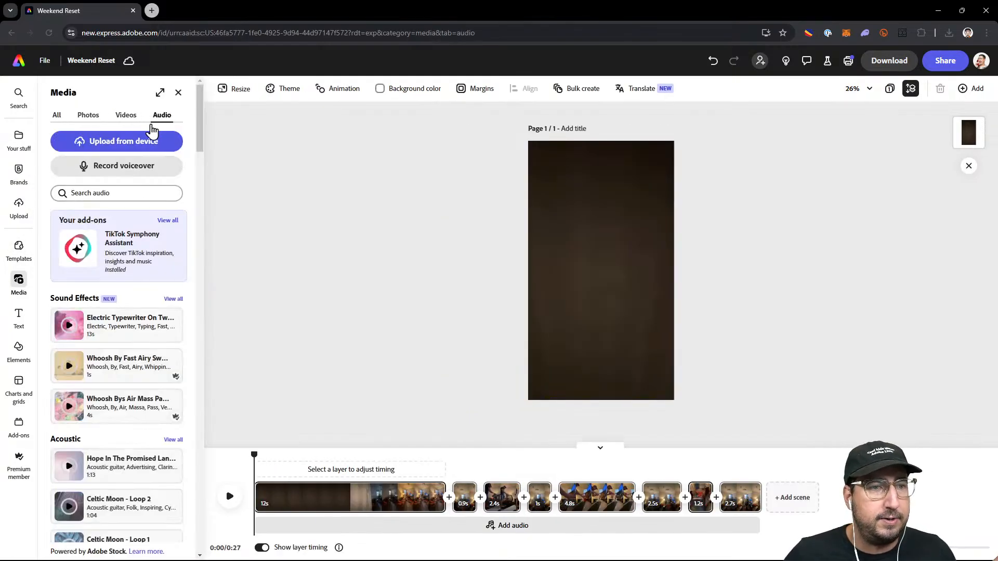
click(98, 193)
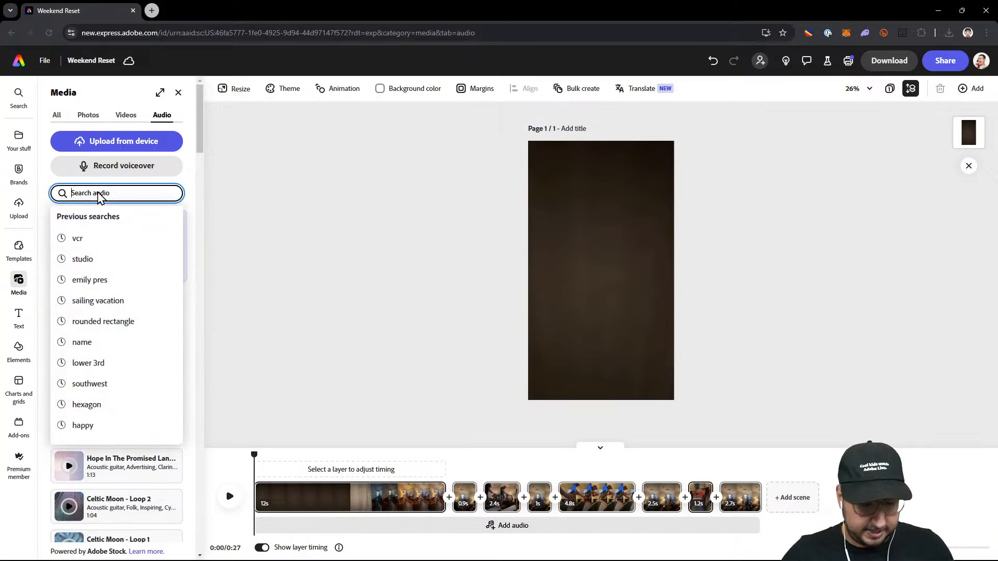
text(chill vibe)
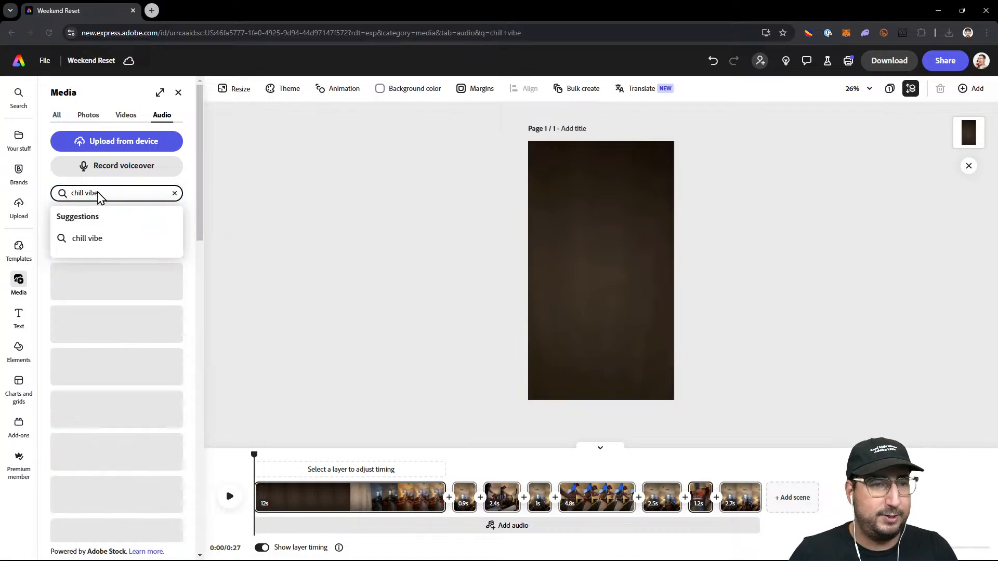
key(Return)
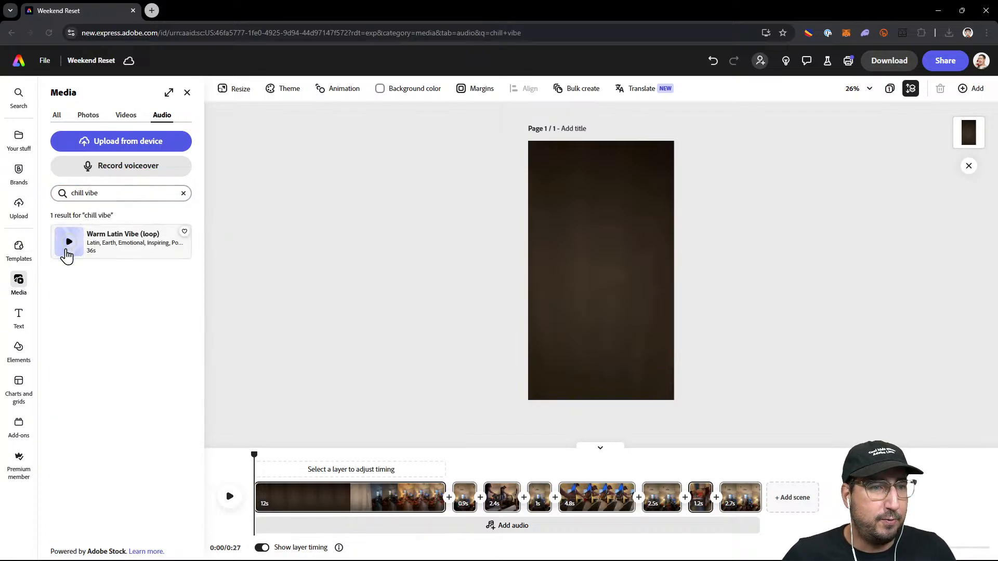
click(71, 243)
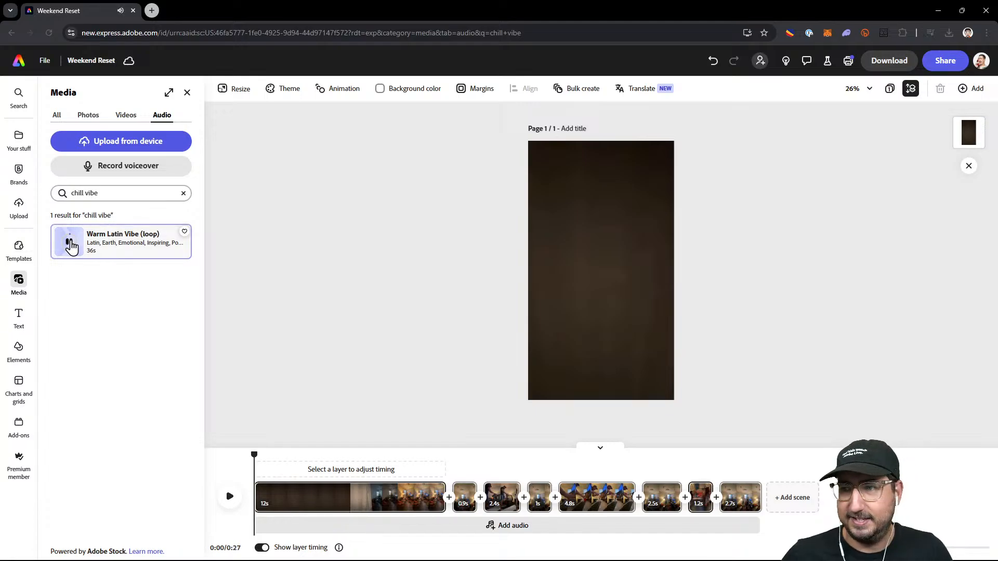
- Search the stock audio for "lofi", preview Hip-Hop Adventure and add it as the sequence's music track
click(103, 195)
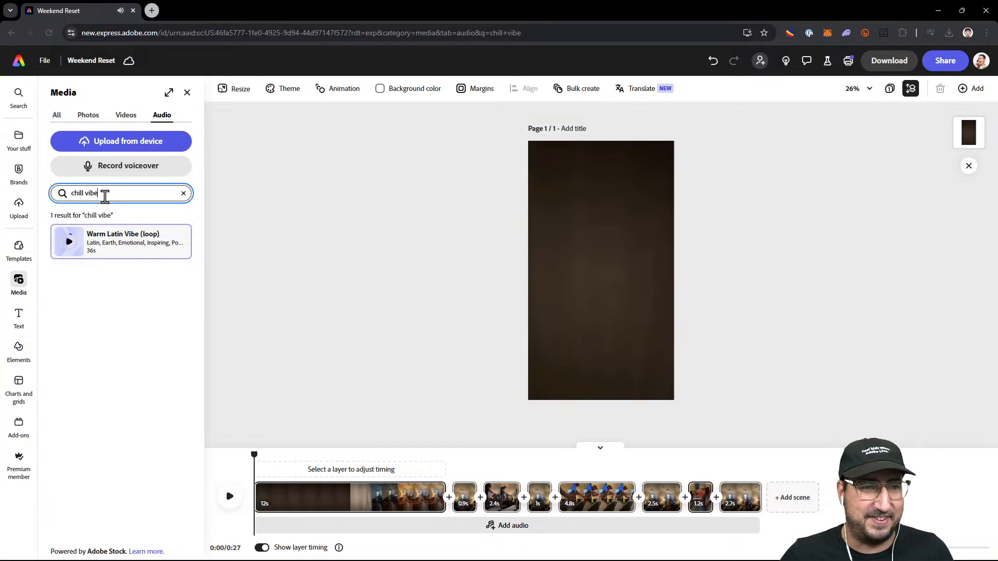
double_click(105, 196)
key(BackSpace)
key(BackSpace)
key(BackSpace)
key(BackSpace)
key(BackSpace)
key(BackSpace)
key(BackSpace)
text(l)
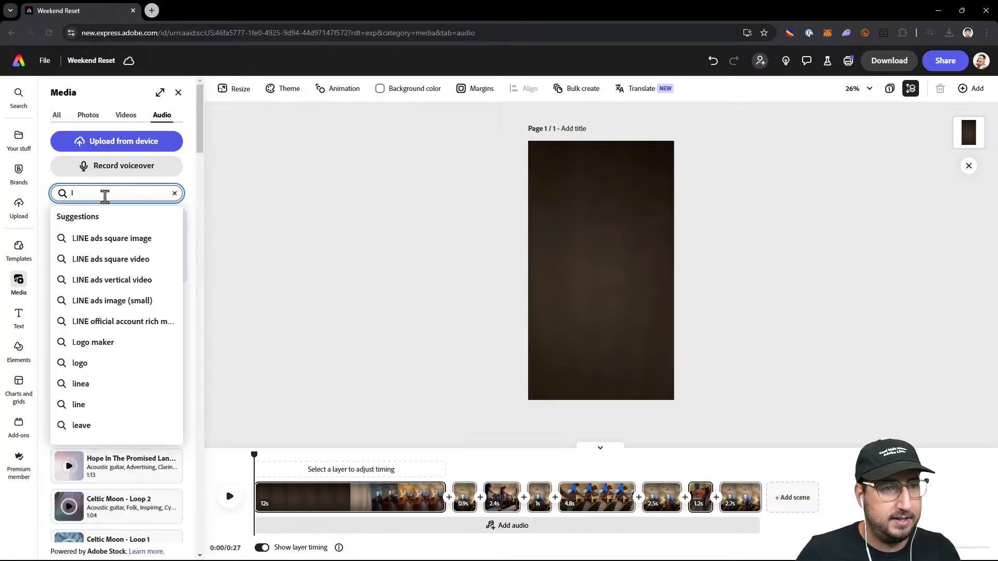
text(ofi)
key(Return)
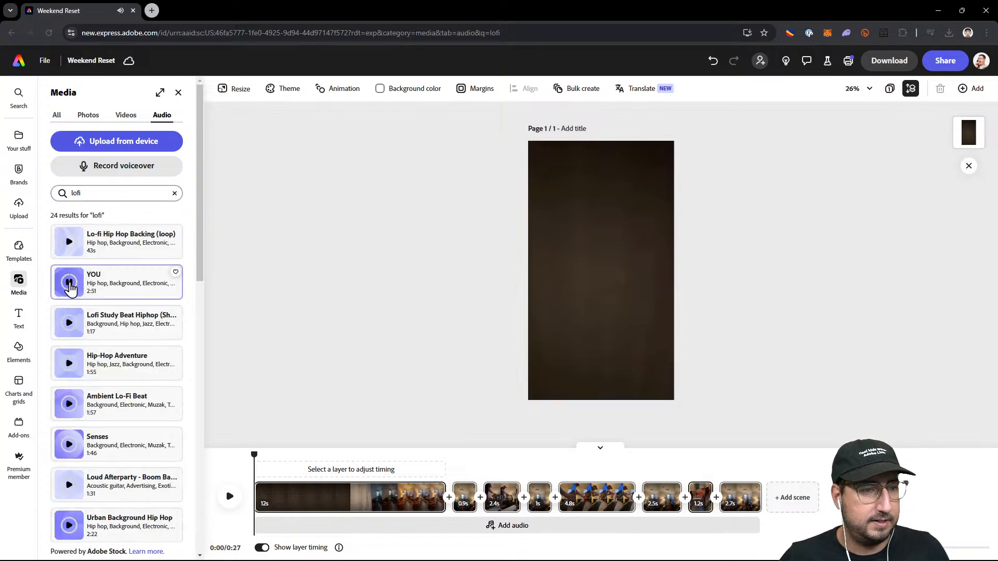
click(69, 364)
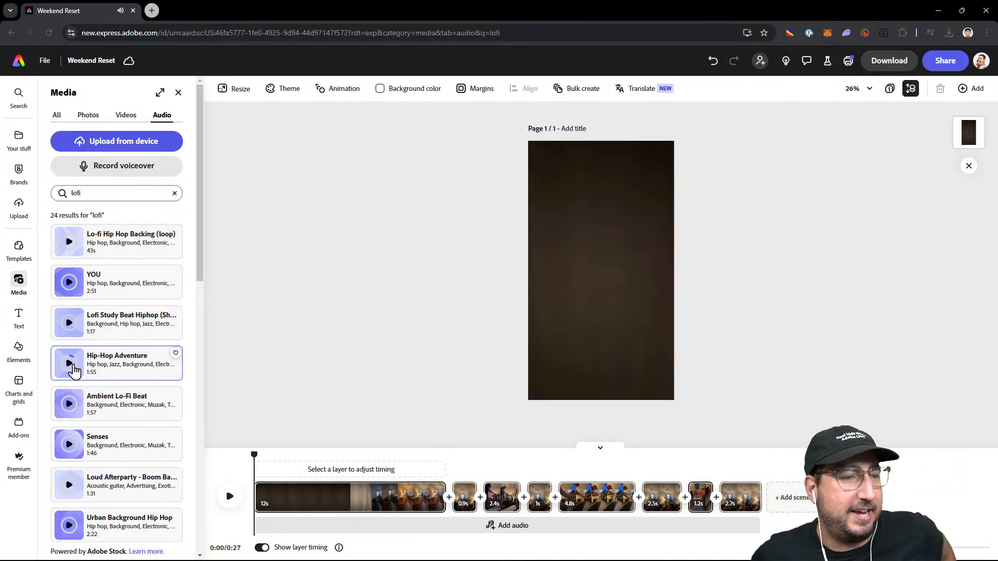
click(117, 366)
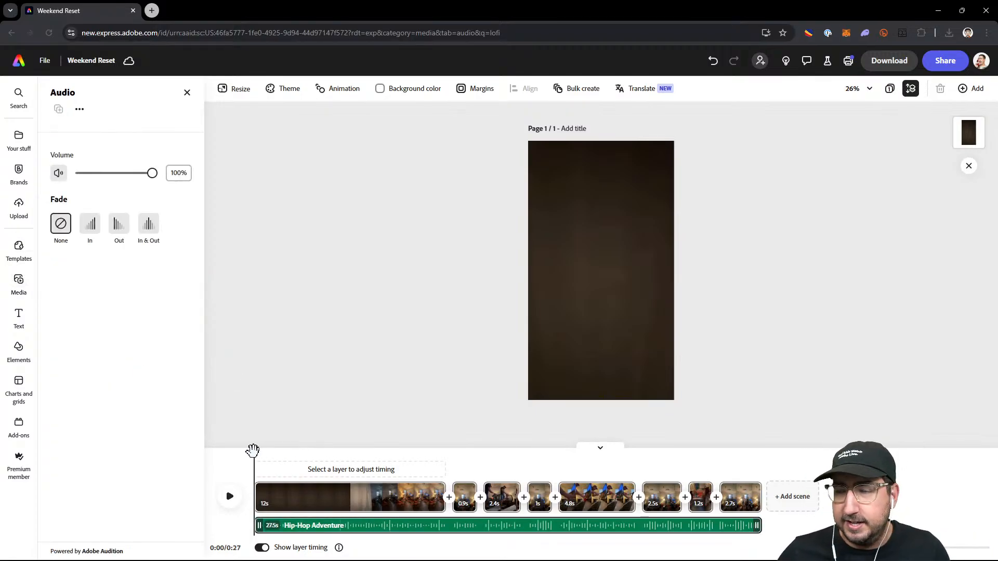
- Play the sections around the 2.4-second chair clip and the 2.5-second room clip to compare the music beats with the cuts
drag(886, 548, 923, 548)
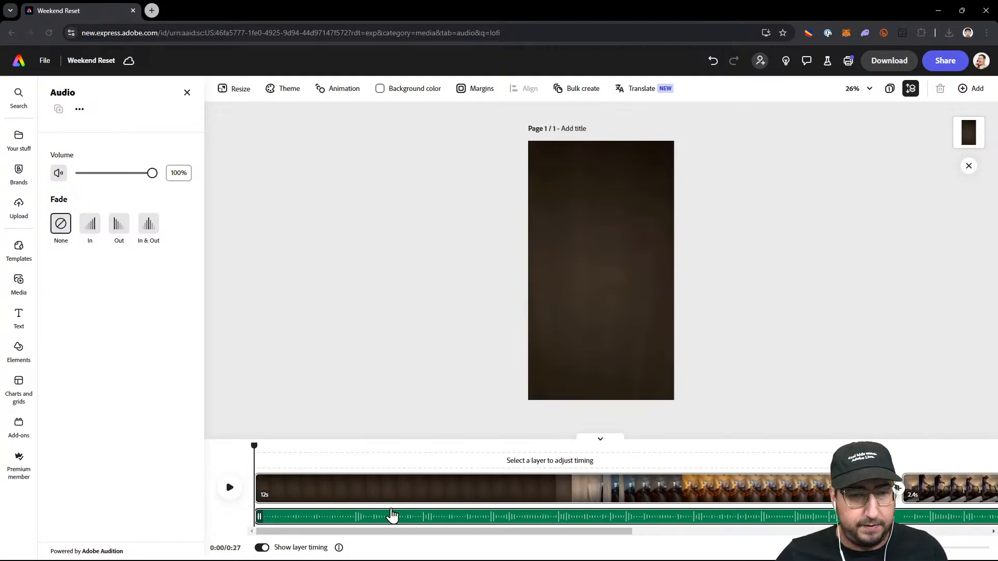
drag(591, 534, 762, 534)
click(682, 459)
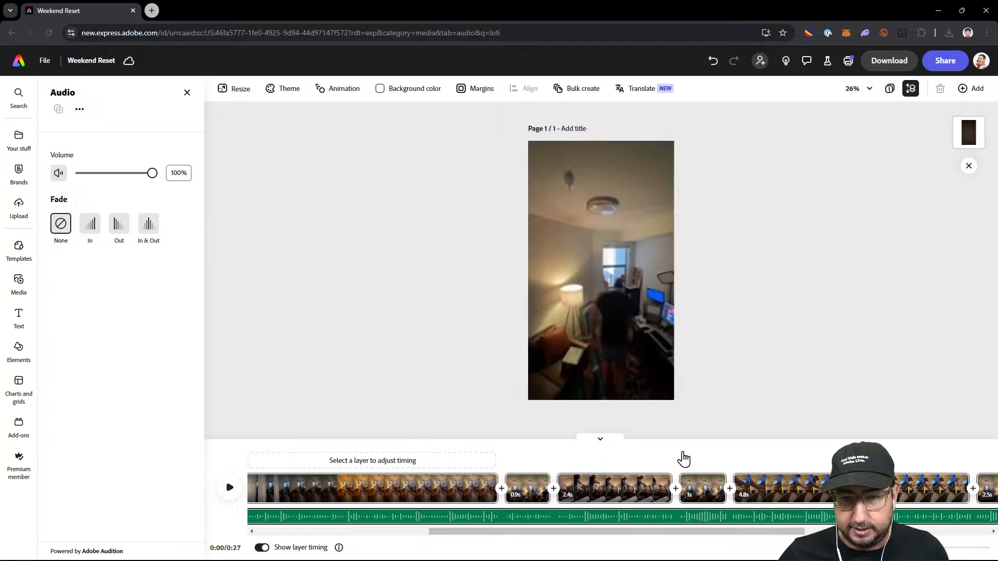
click(230, 488)
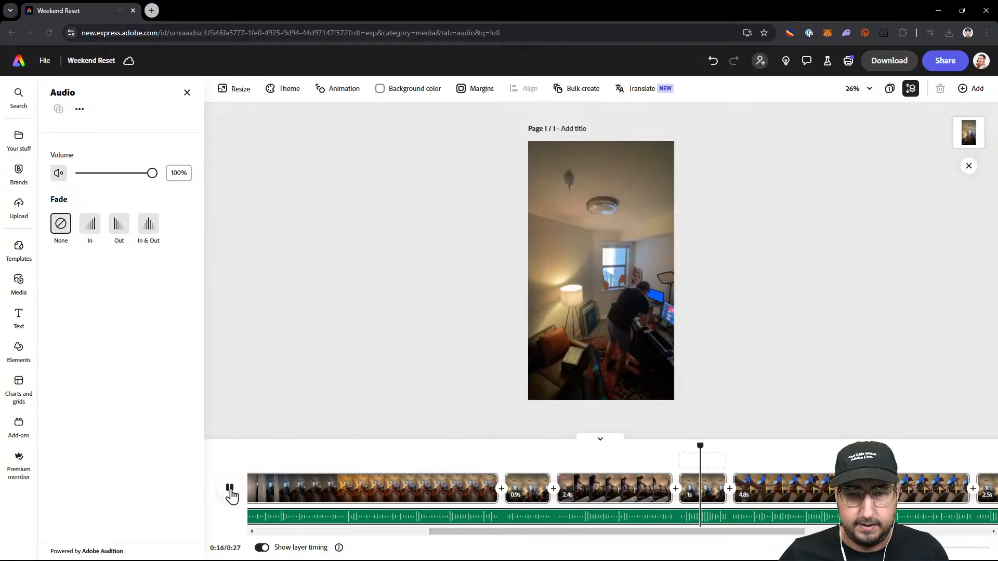
click(230, 488)
click(566, 460)
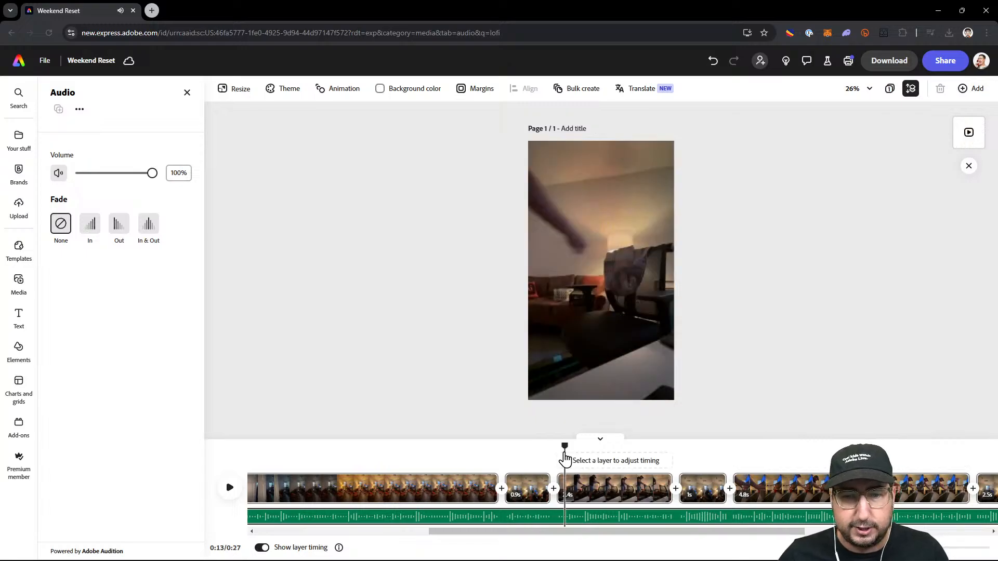
click(230, 488)
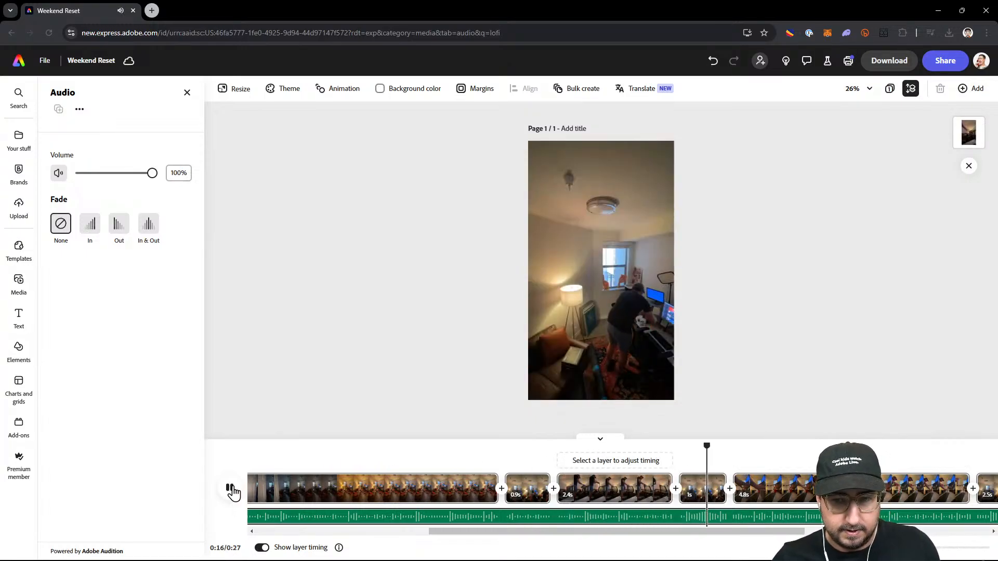
click(232, 491)
drag(469, 534, 684, 541)
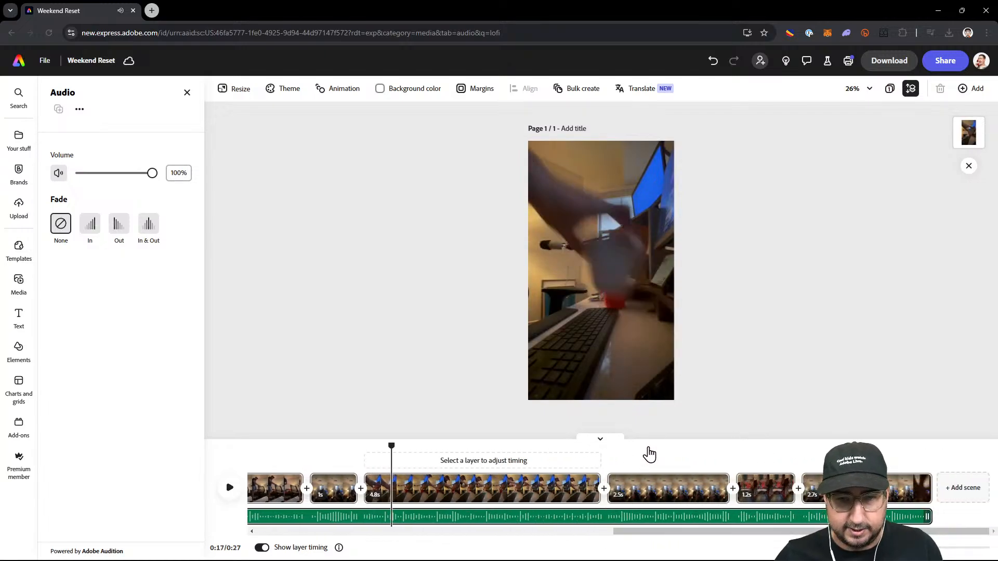
click(650, 454)
click(230, 487)
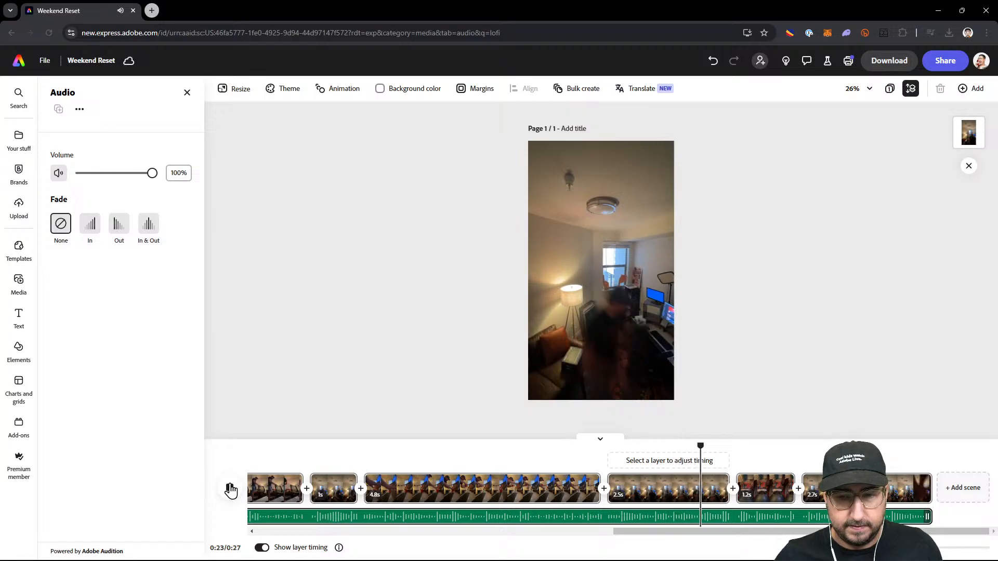
click(230, 489)
- Trim the music's start to about 4 seconds in, slide the track back to the beginning and play the sequence into the desk clip
drag(634, 535, 929, 515)
drag(742, 519, 276, 522)
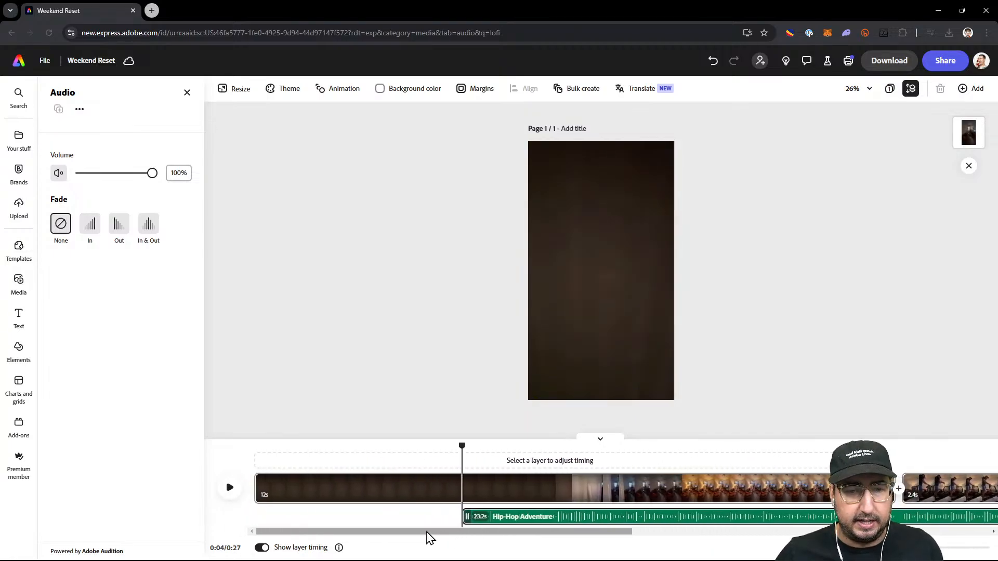
drag(502, 526, 309, 525)
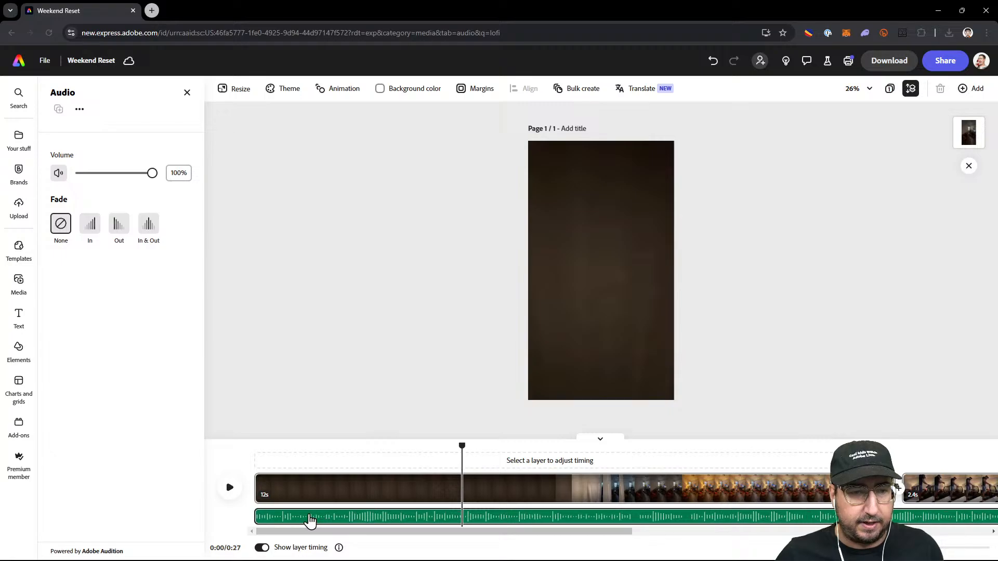
click(228, 491)
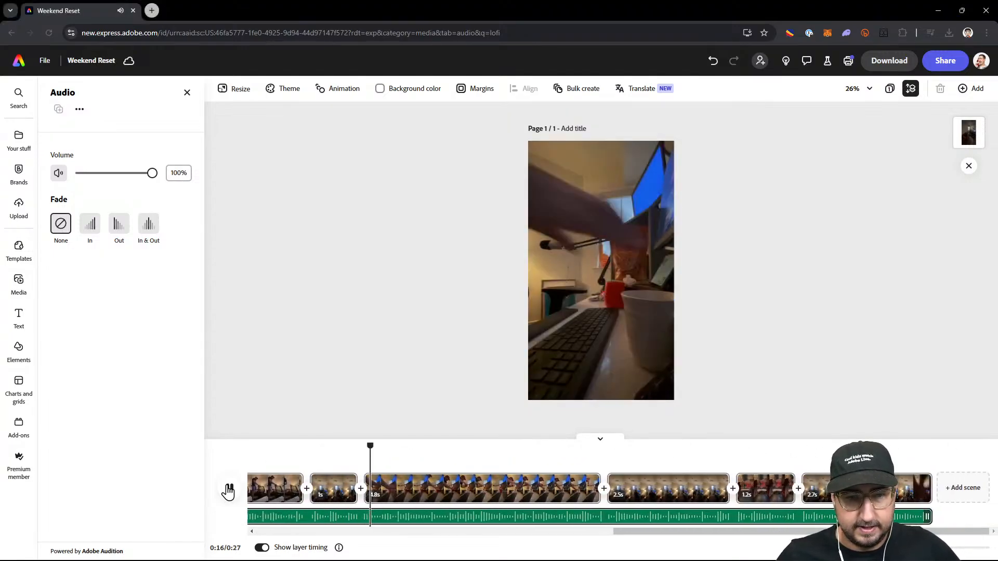
click(229, 488)
- Trim roughly another 4 seconds off the start of the Hip-Hop Adventure track and move it back to the beginning
drag(744, 533, 364, 550)
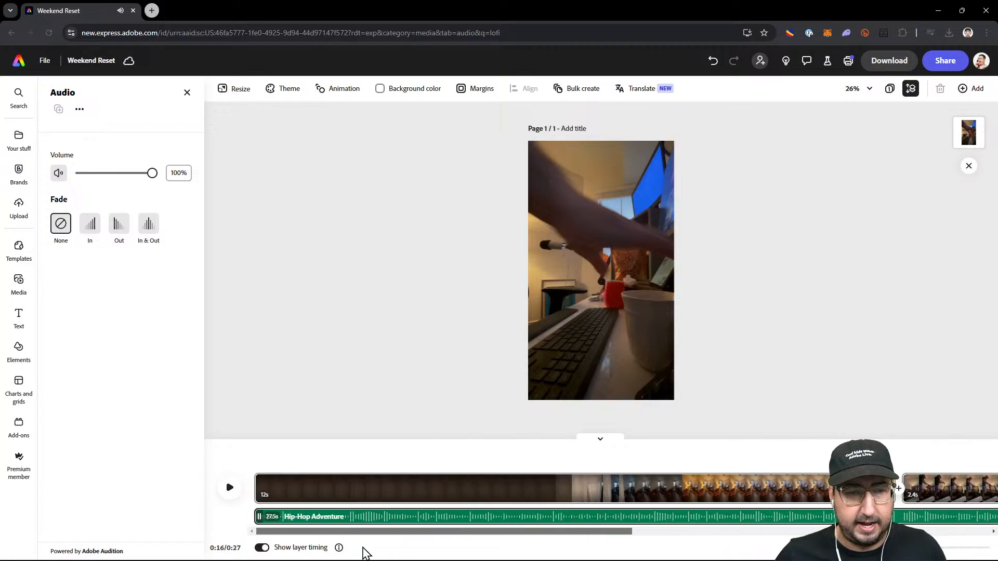
drag(259, 517, 423, 517)
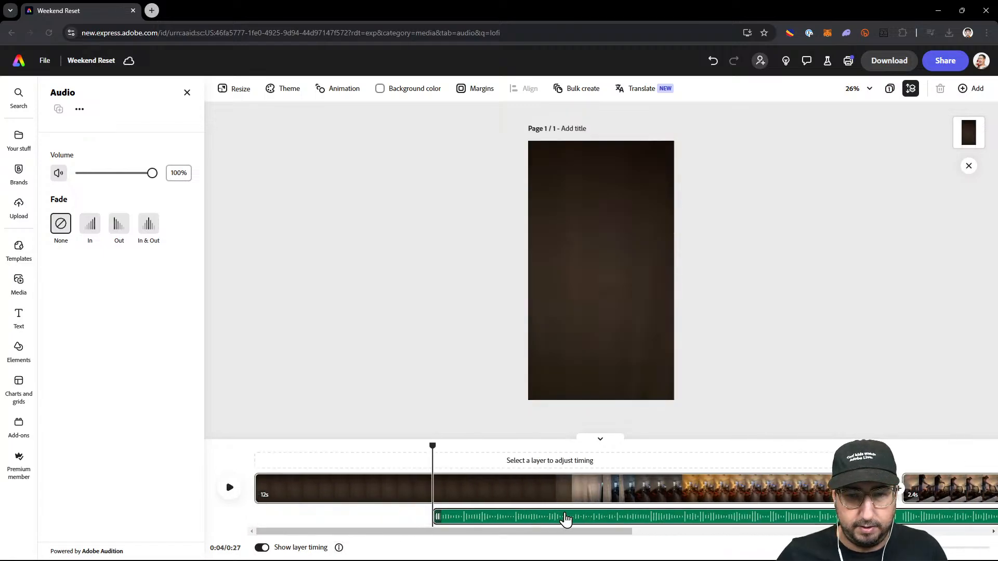
drag(564, 516, 349, 528)
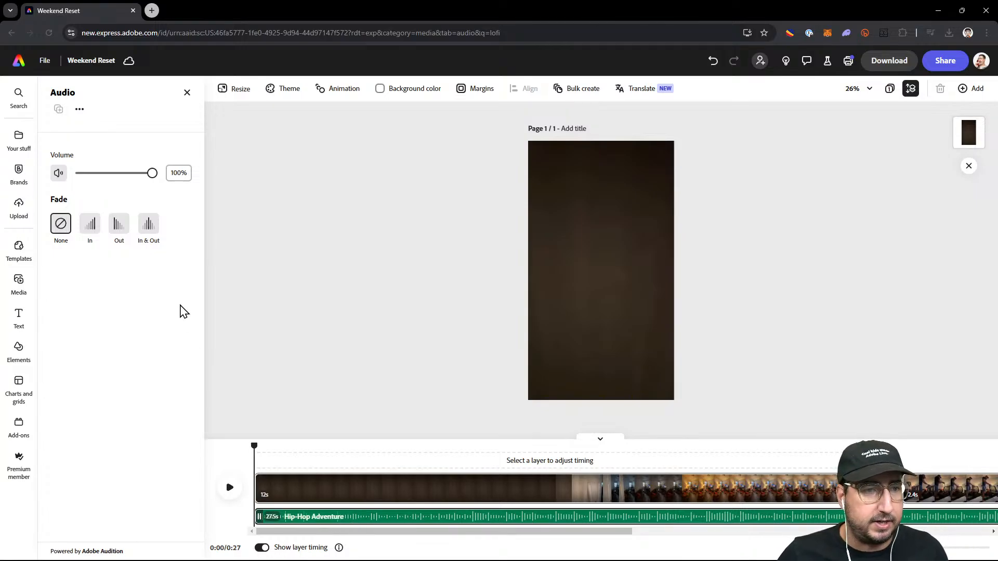
- Apply an In & Out fade with a 2-second duration to the music and play the opening
click(153, 223)
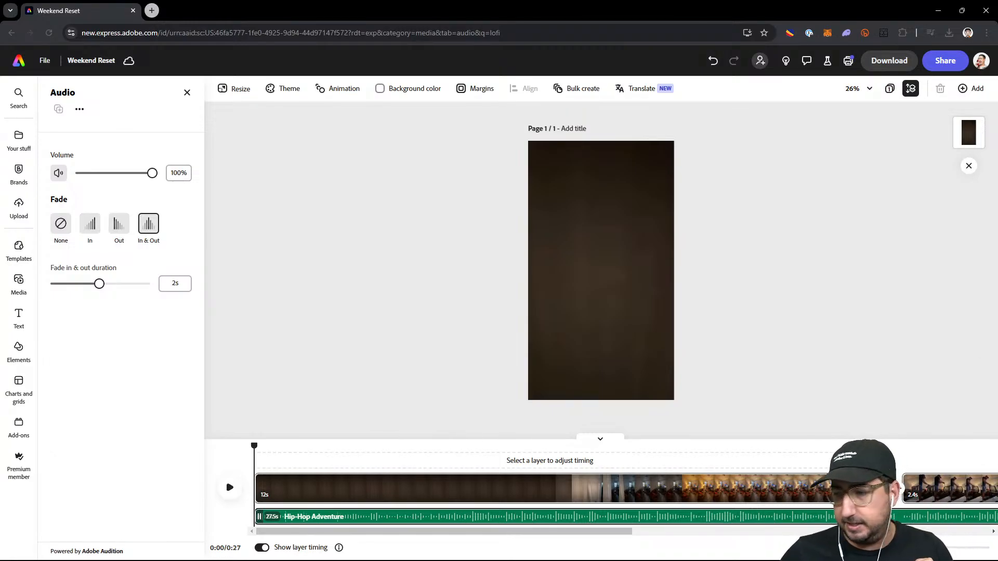
click(229, 488)
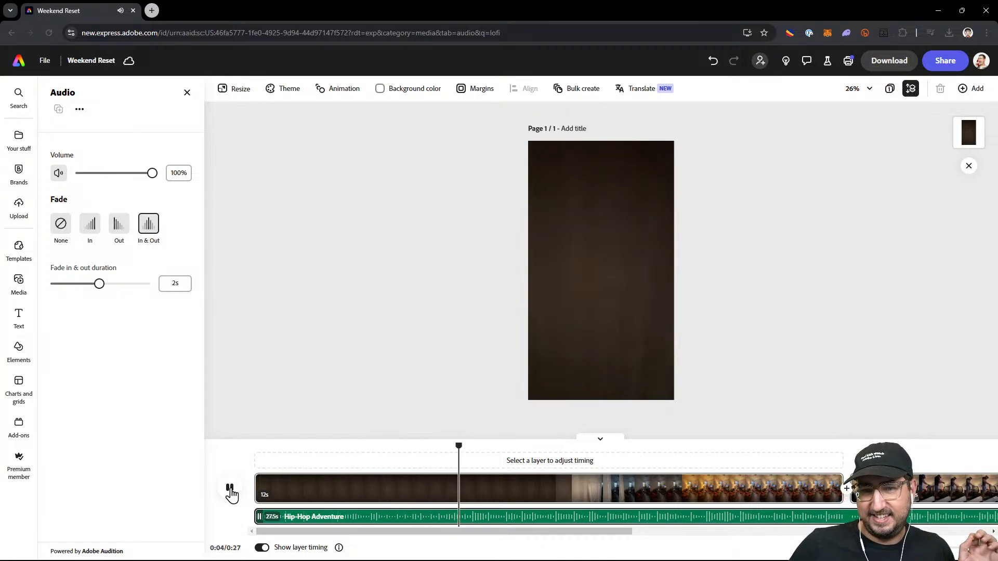
click(229, 489)
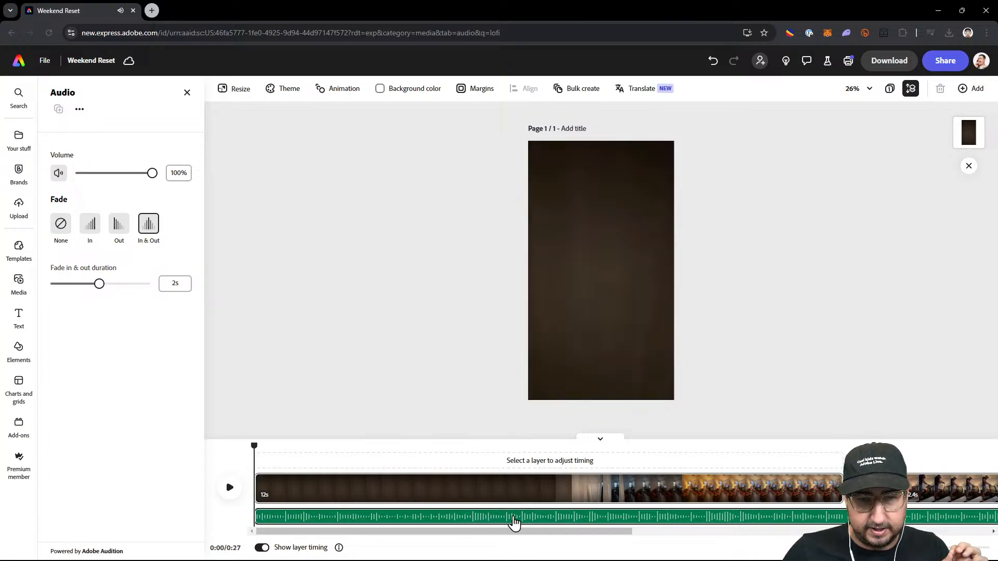
- Cut a further 1 to 2 seconds off the music's start and realign the track with the start of the video
drag(260, 516, 326, 517)
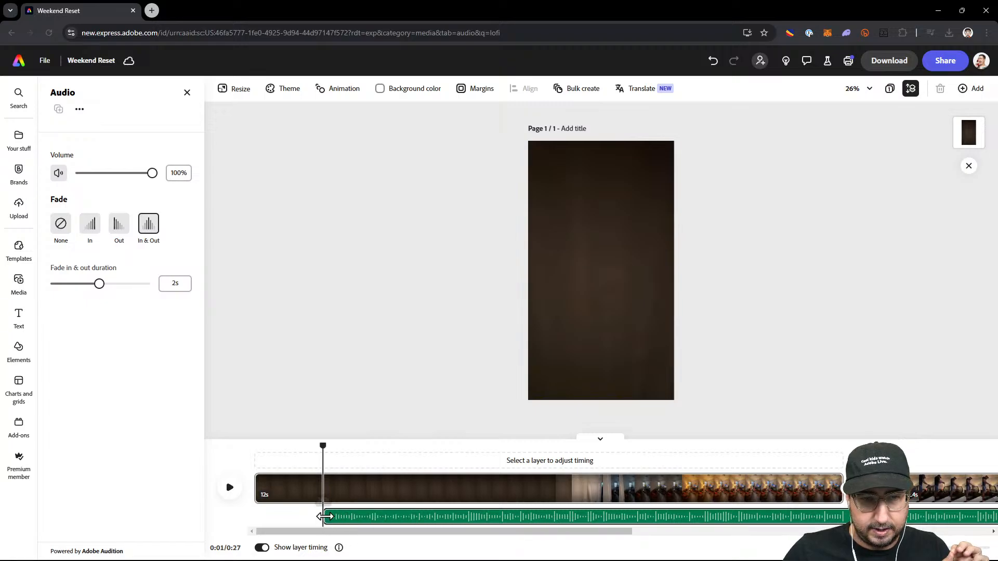
drag(323, 517, 237, 514)
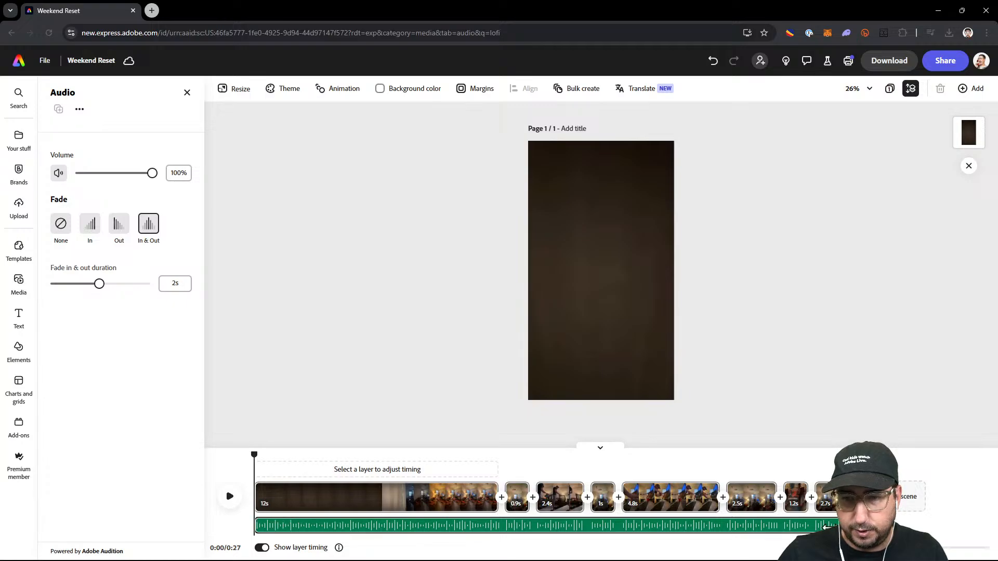
- Shorten the music's end to a 24.8-second track, shift it to start at about 2 seconds, and play the sequence
drag(826, 526, 807, 526)
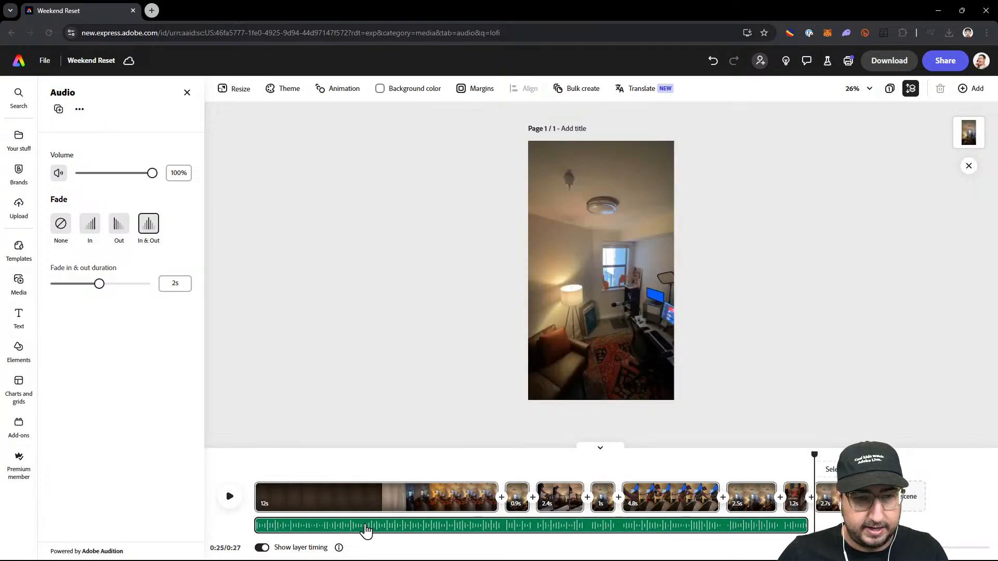
drag(366, 529, 395, 528)
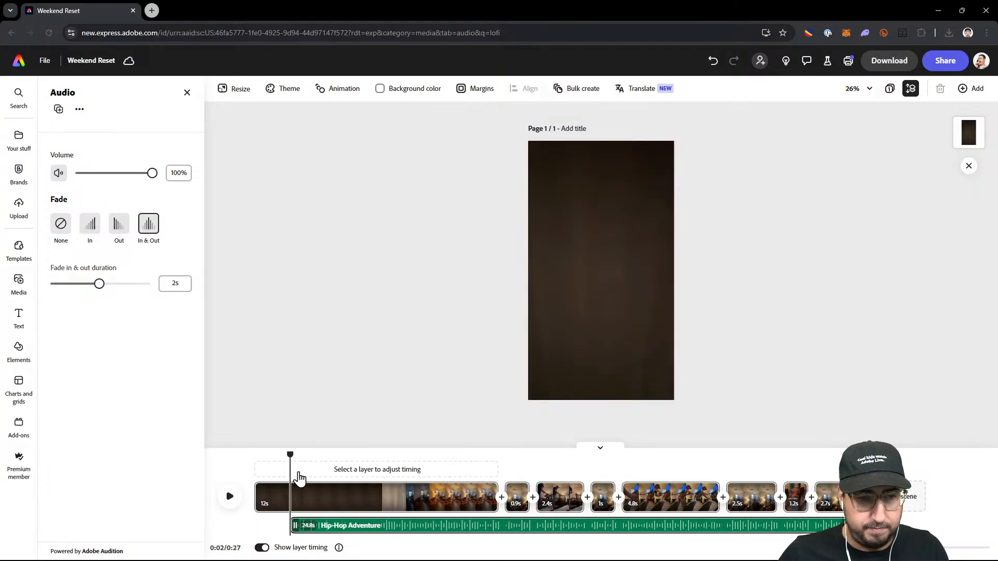
click(230, 496)
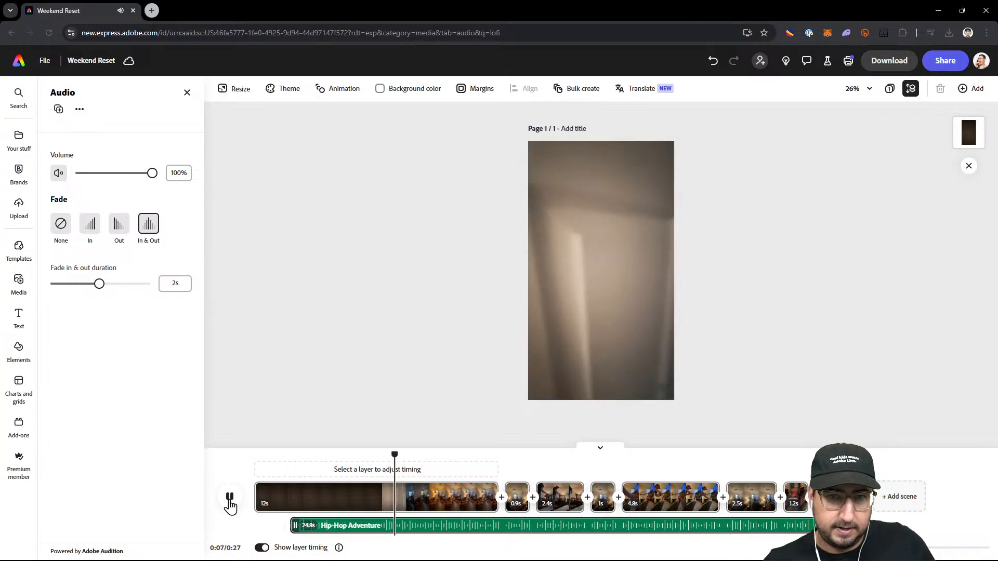
- Stop playback and extend the music's start back to the beginning of the video for a 27.5-second track
click(229, 501)
drag(292, 526, 239, 524)
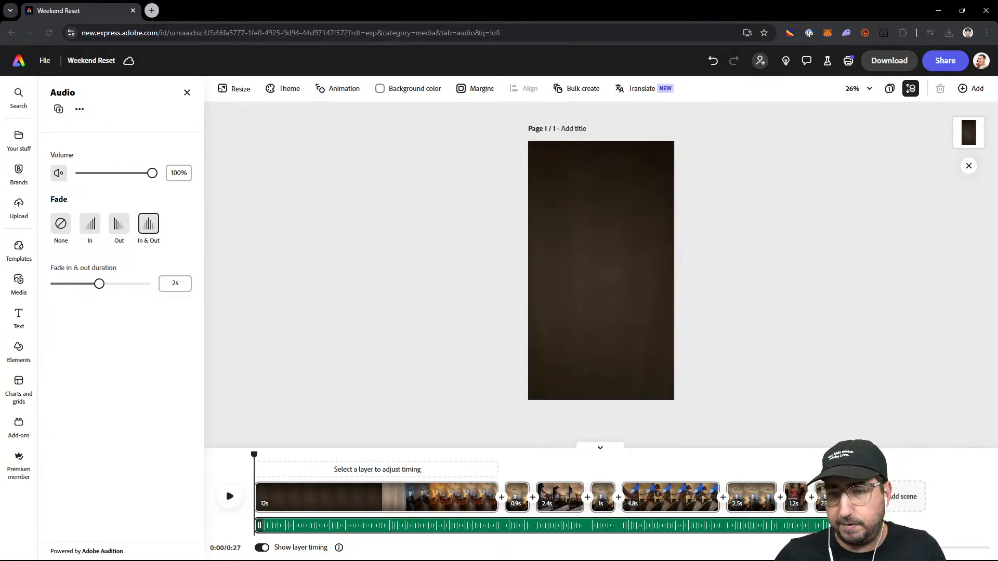
click(256, 472)
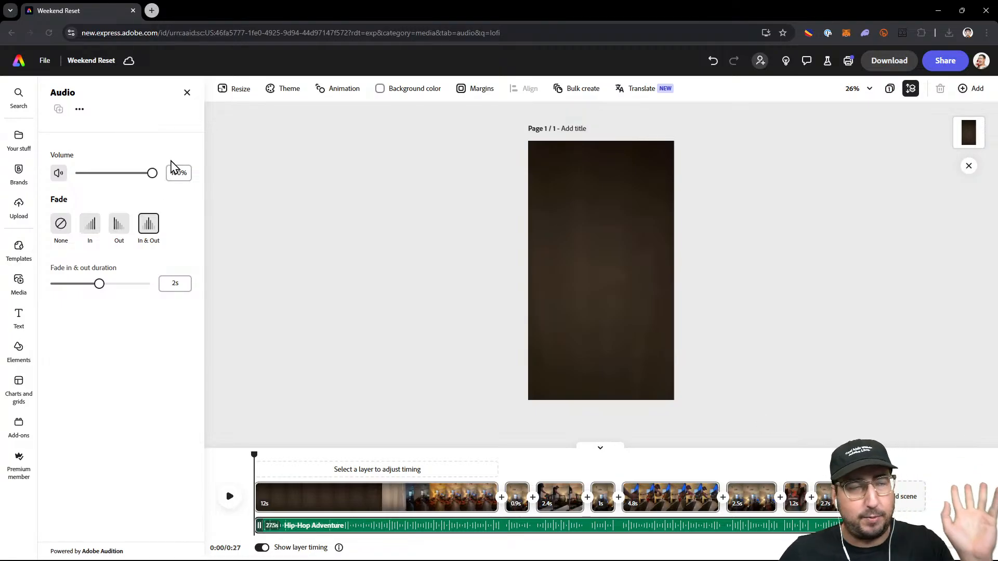
- Record a voiceover about 27.4 seconds long over the video using the default microphone
click(187, 93)
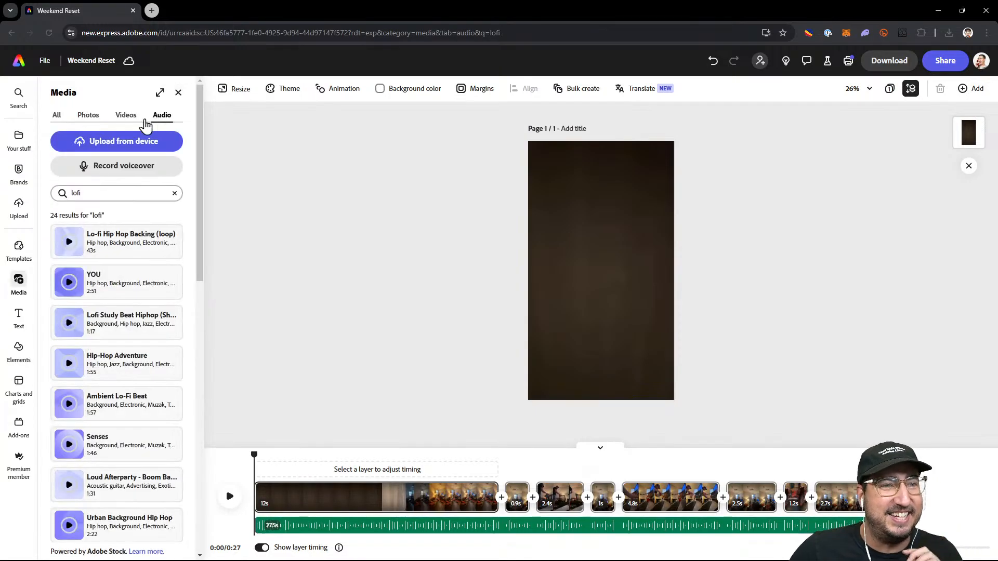
click(103, 168)
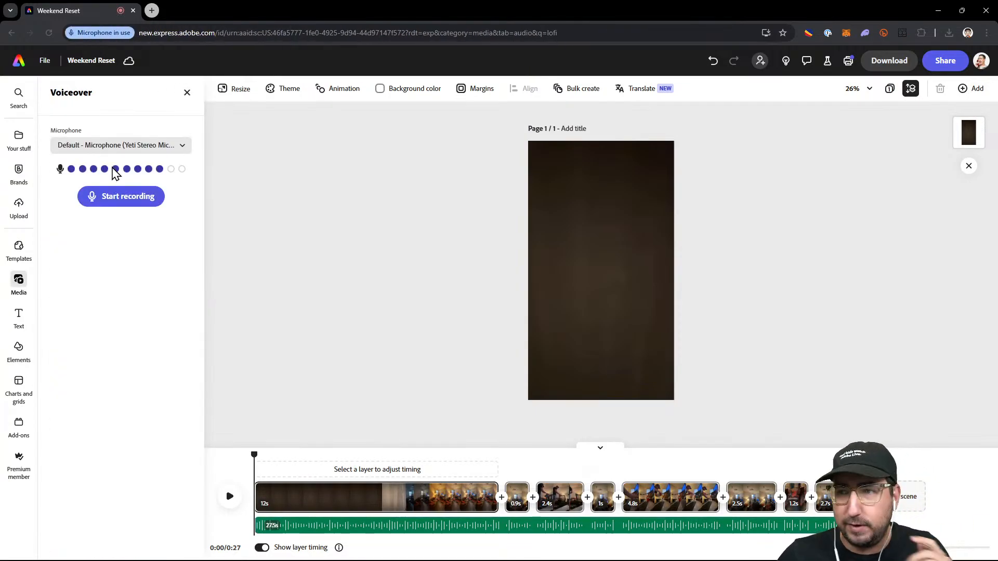
click(109, 201)
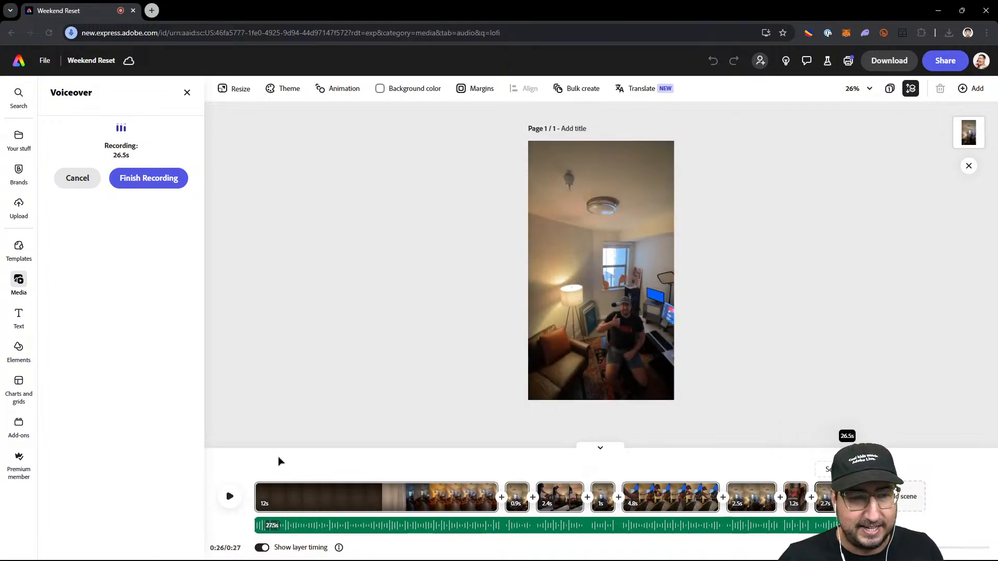
click(141, 180)
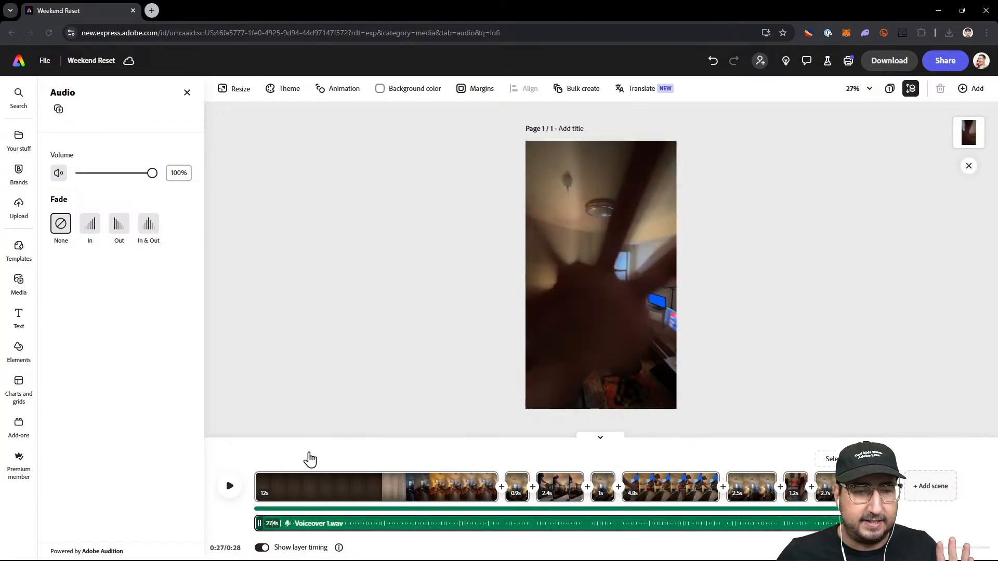
- Lower the Hip-Hop Adventure music's volume to 54%, play the opening with the voiceover, and reduce the music to 32%
click(293, 510)
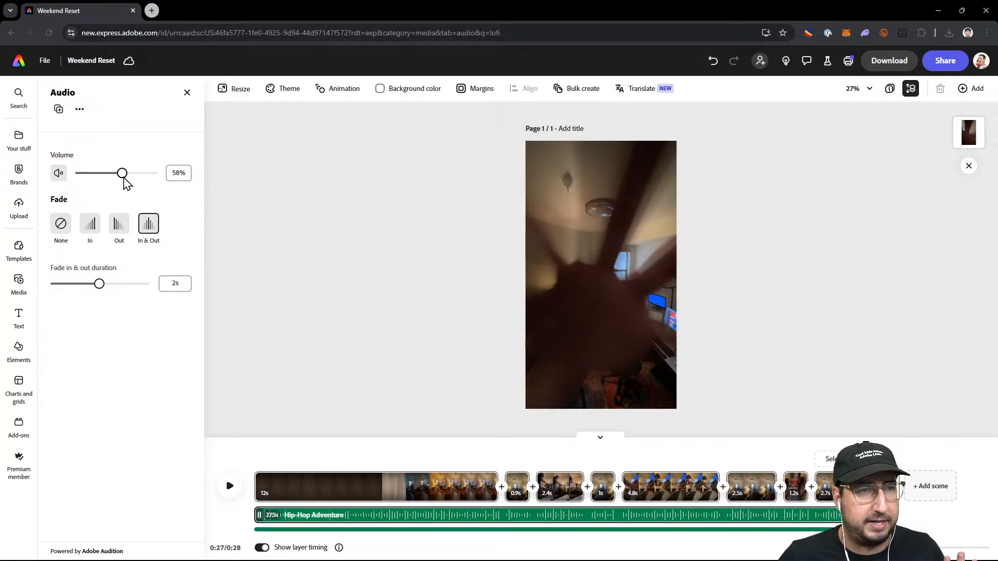
click(260, 458)
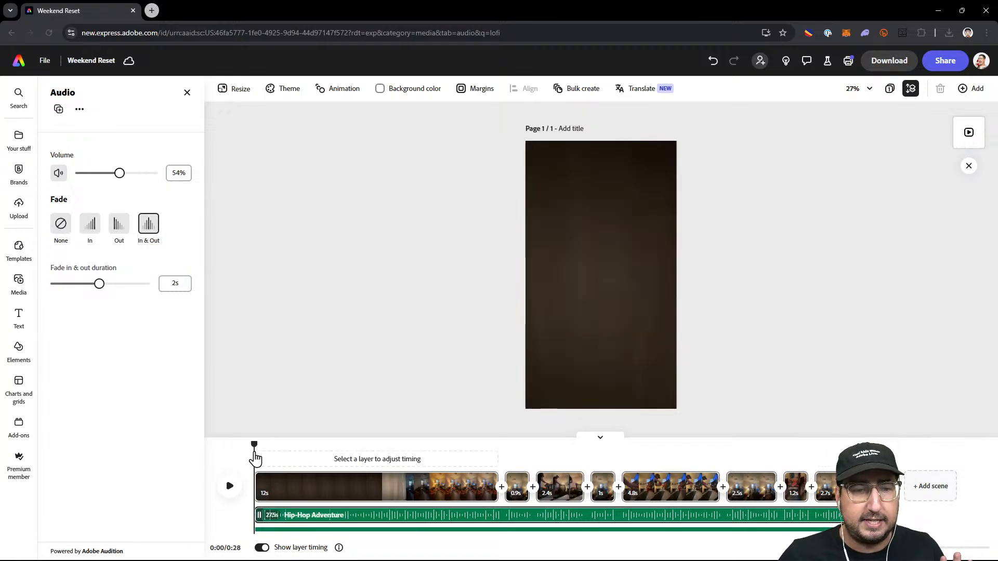
click(228, 490)
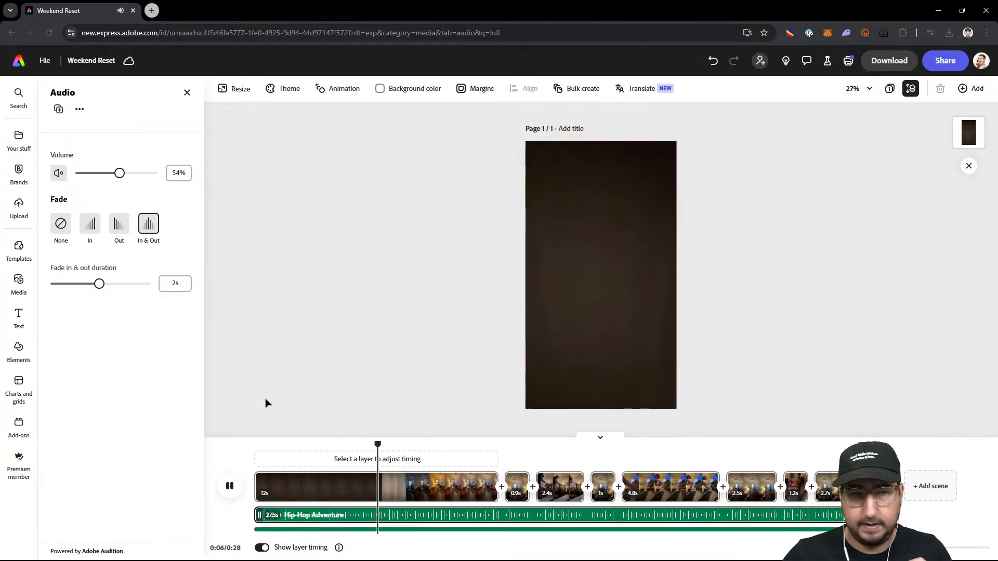
click(229, 487)
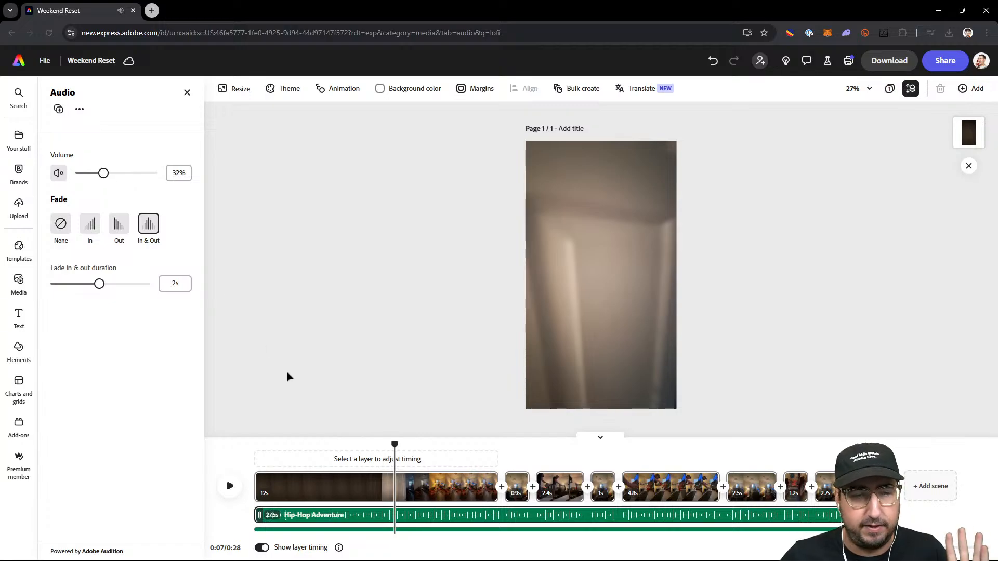
- Play the whole video from the start to check the balance between the voiceover and the music
click(352, 530)
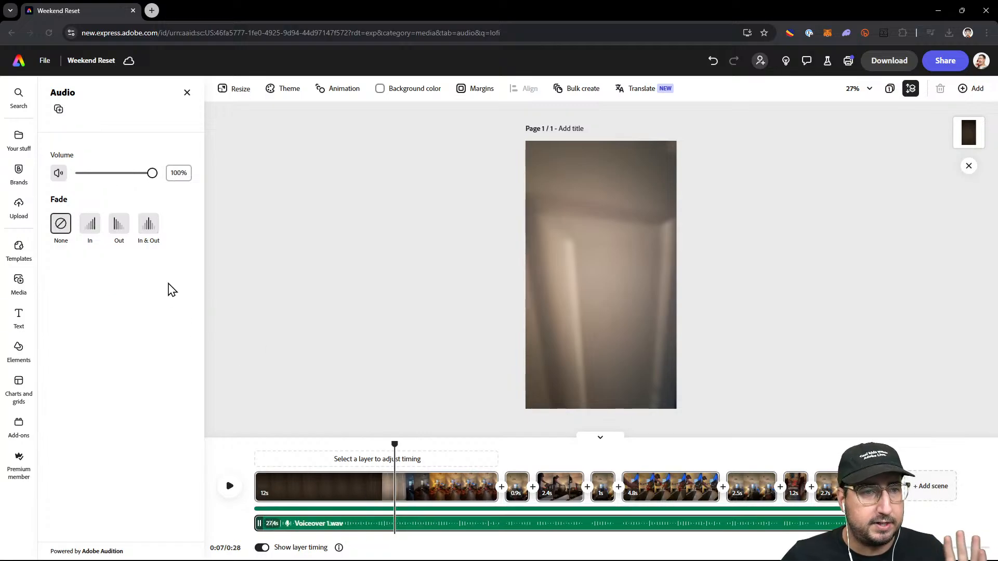
click(311, 509)
click(256, 444)
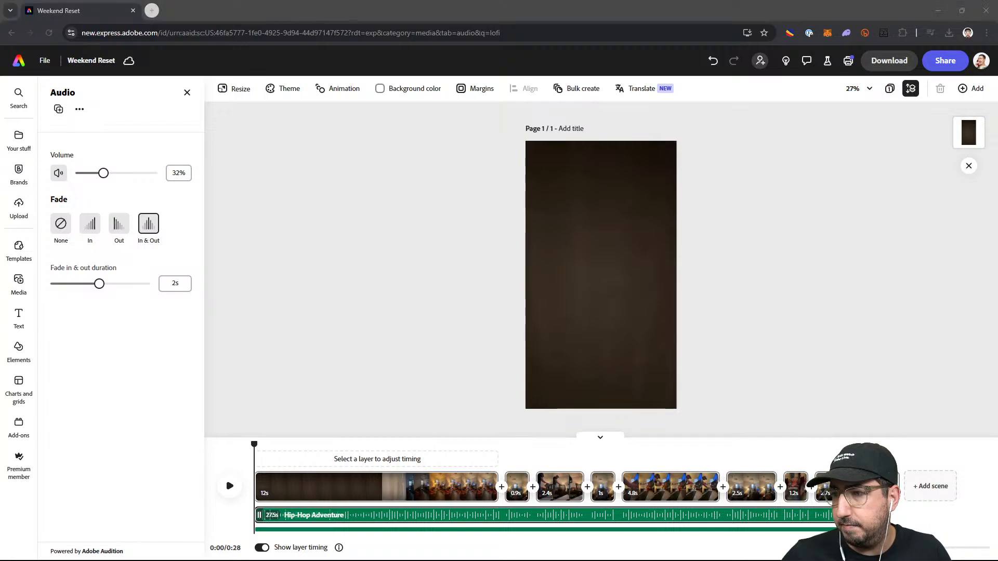
click(229, 486)
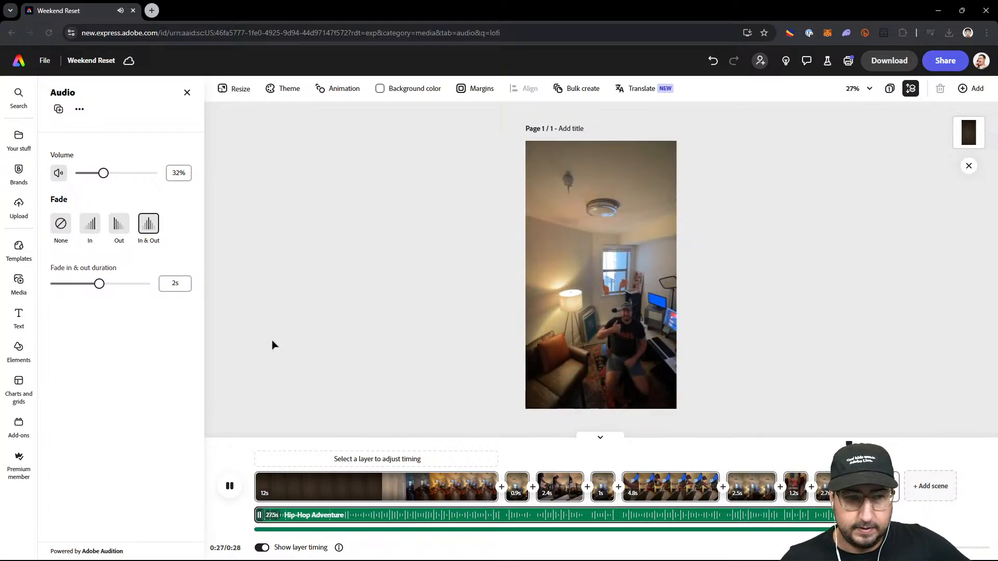
click(229, 488)
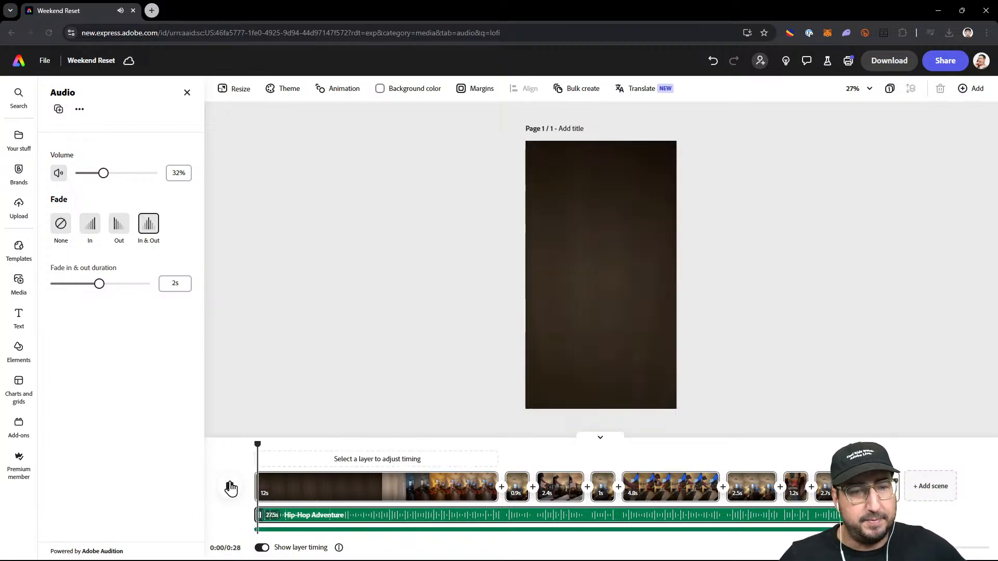
click(228, 487)
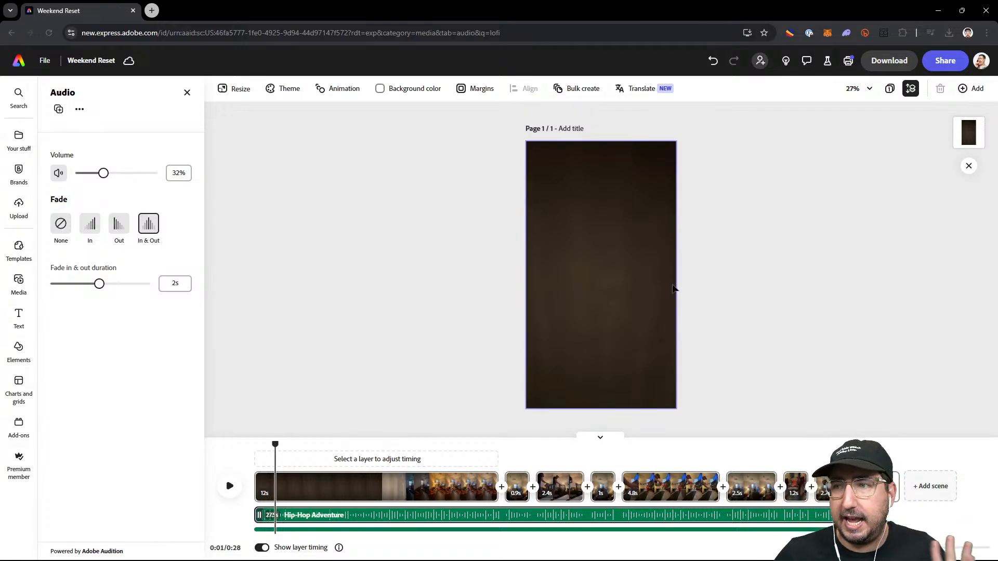
- Return the playhead to the start of the video and open the text designs
click(187, 94)
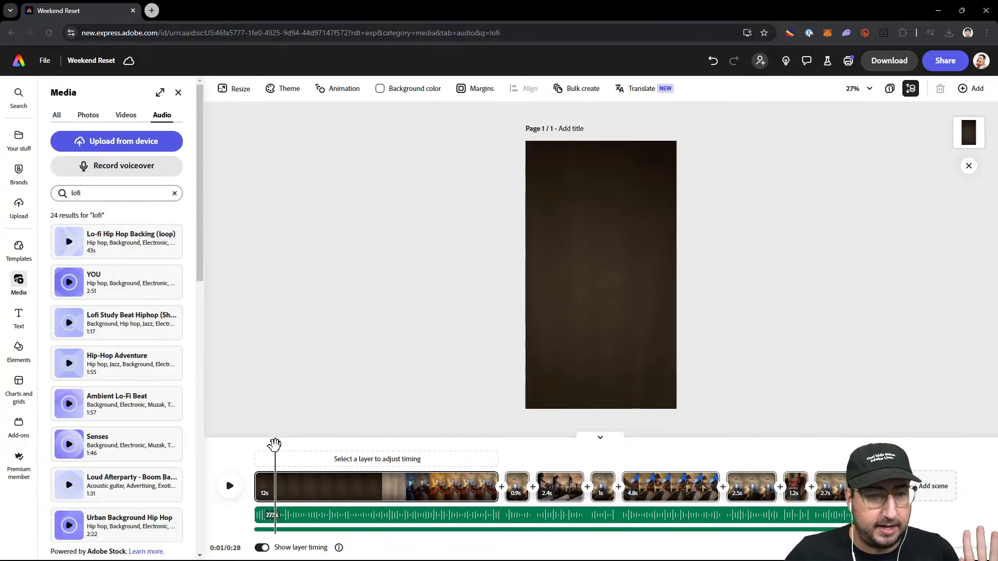
drag(275, 445, 244, 448)
click(20, 318)
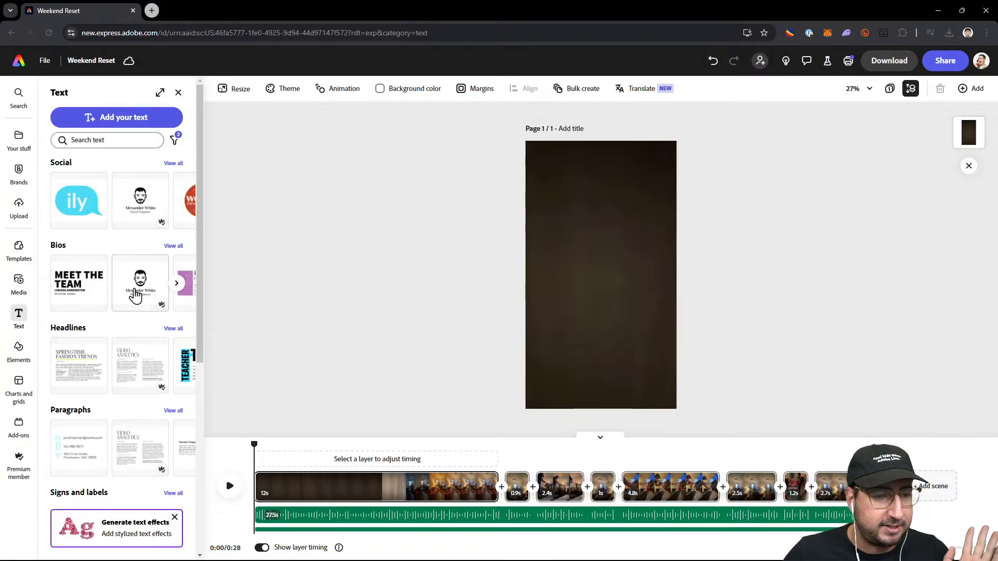
- Search the text designs for "relax"
click(106, 141)
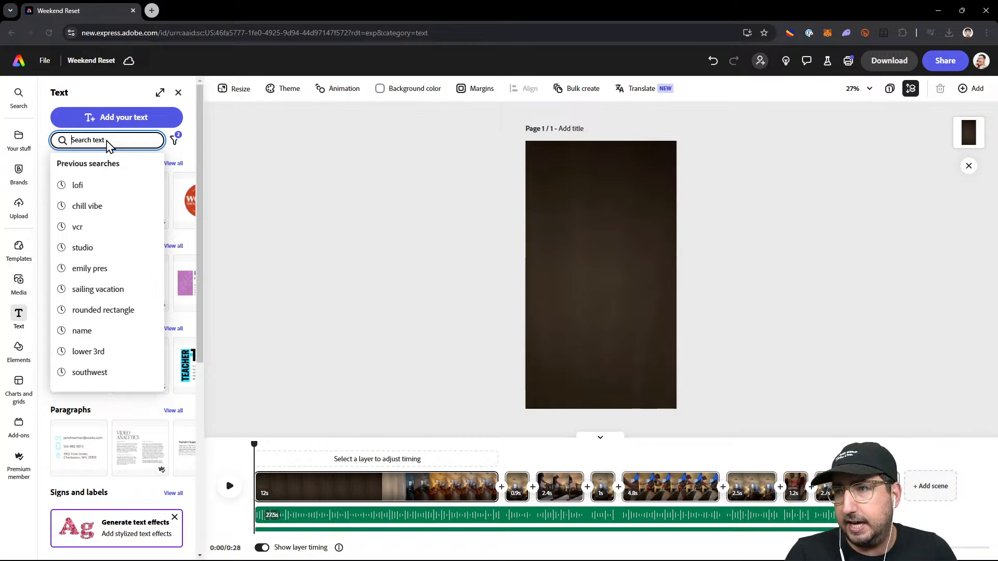
key(Escape)
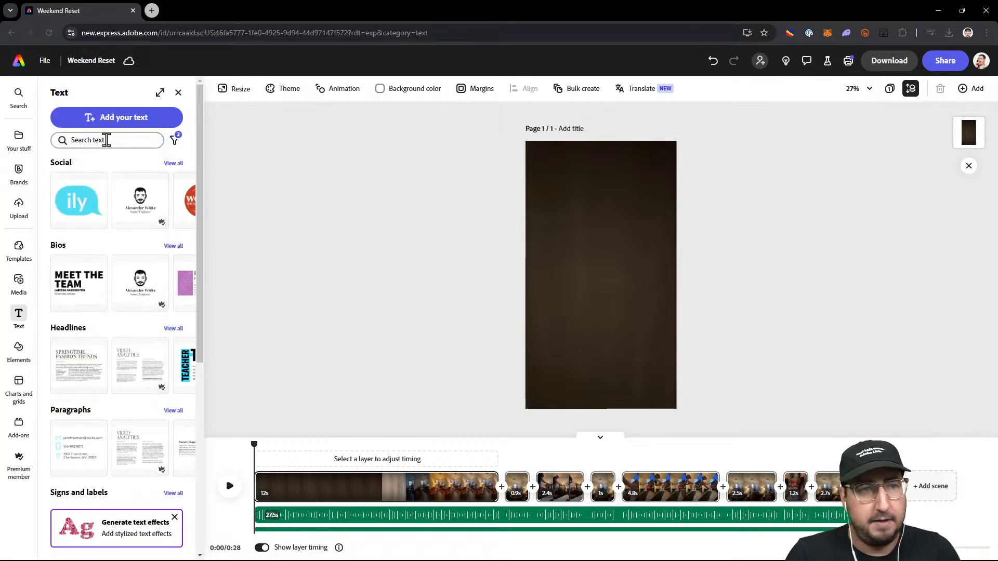
text(rel)
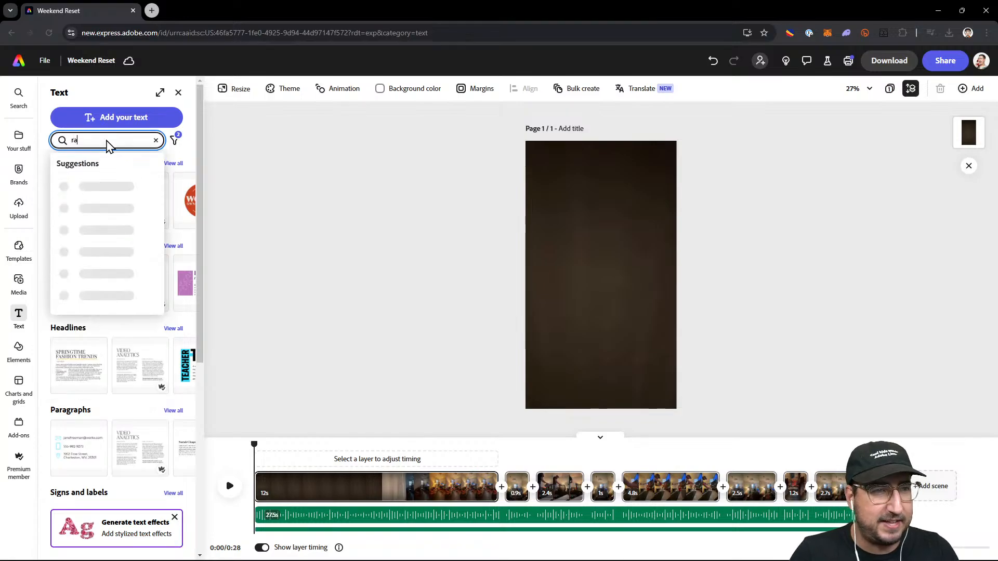
text(ax)
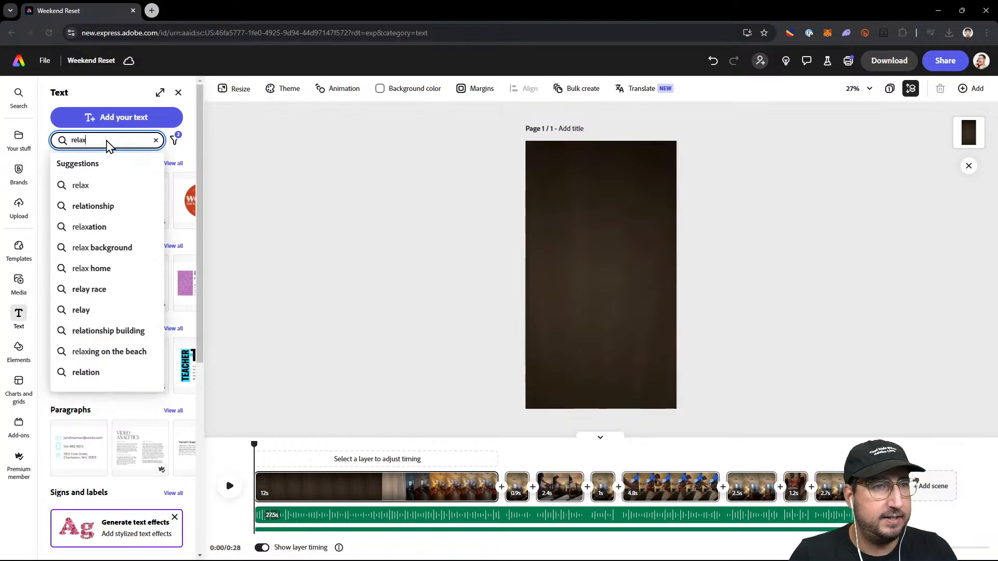
key(Return)
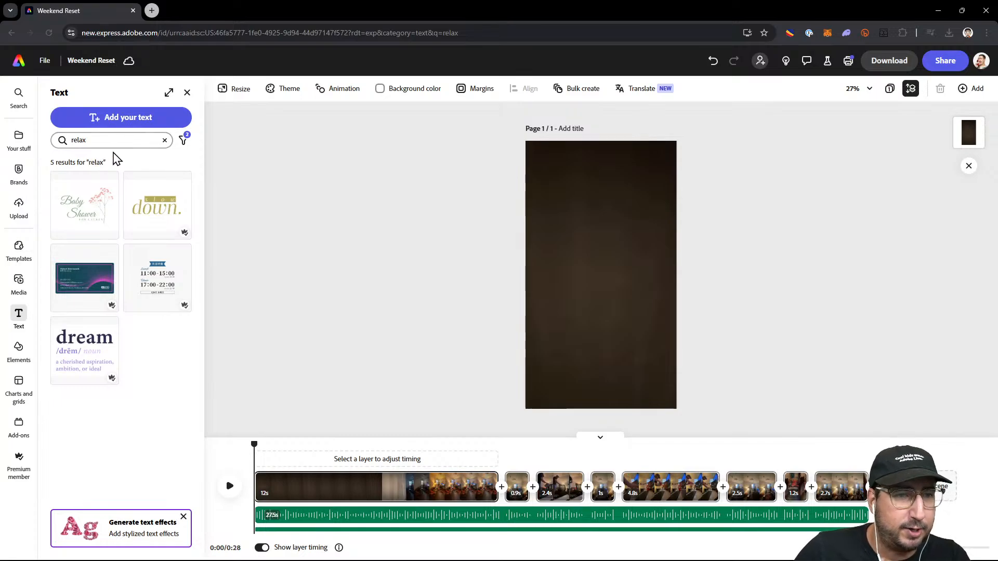
- Clear the text search and browse the full Seasonal collection of text designs
click(106, 144)
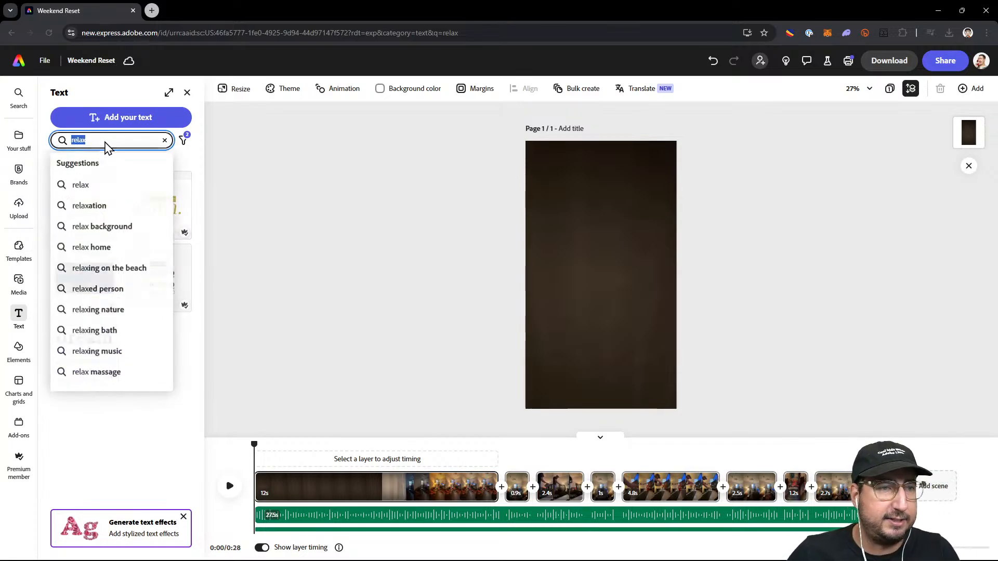
key(BackSpace)
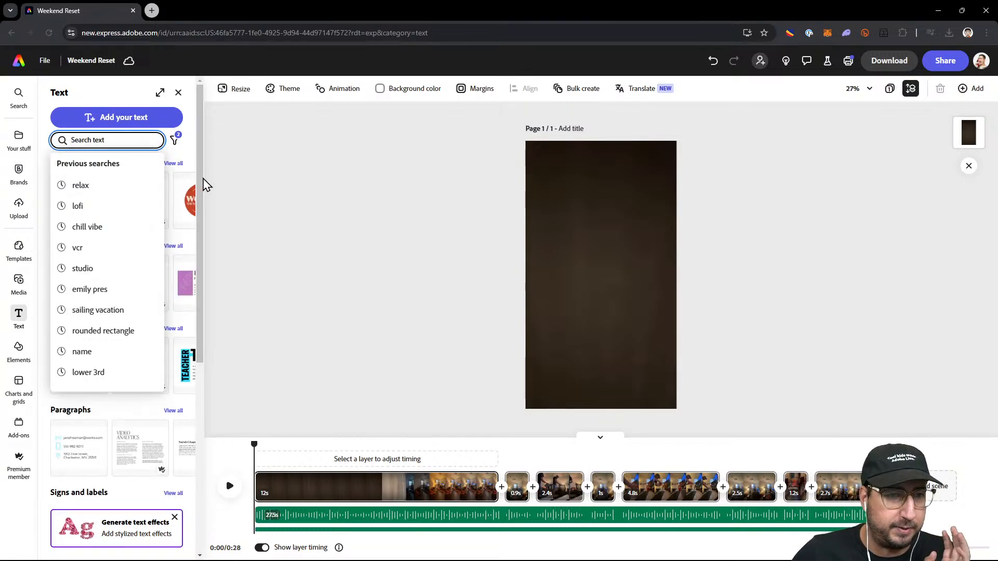
drag(201, 259, 187, 432)
scroll(187, 437, down, 1)
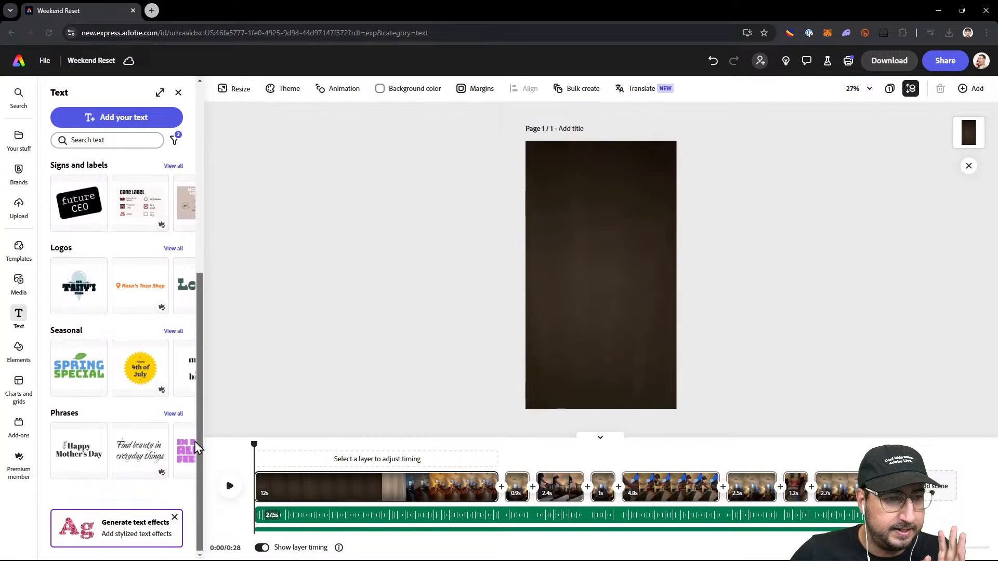
scroll(189, 421, up, 1)
click(166, 356)
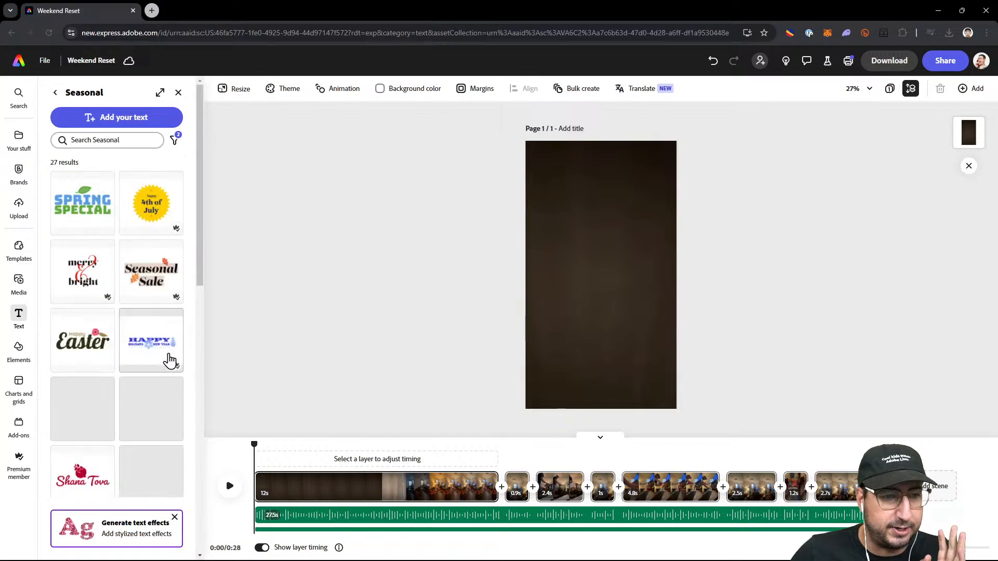
scroll(108, 219, down, 2)
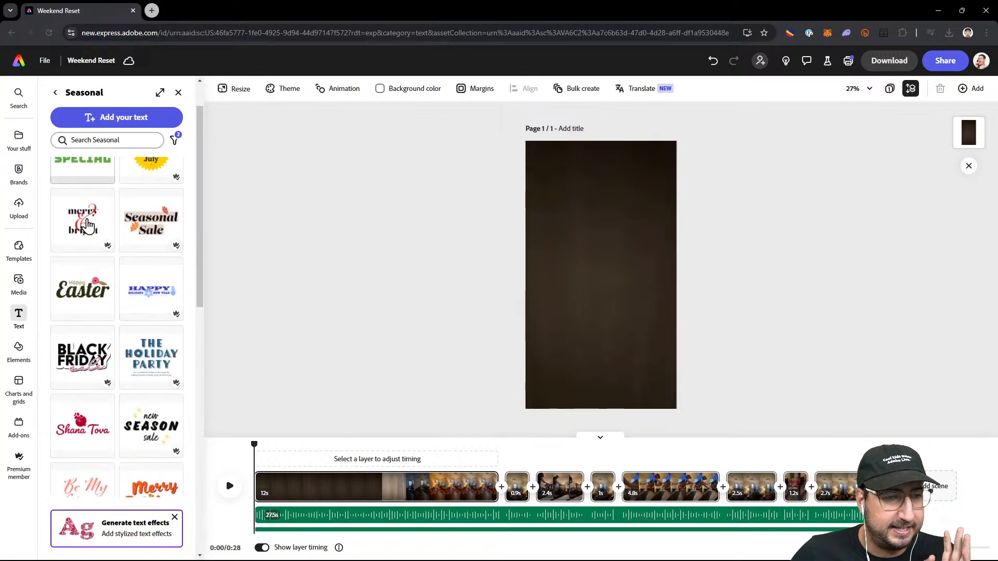
- Try the Black Friday sale text design on the first scene with WEEKEND as its headline text, and delete the design
click(94, 359)
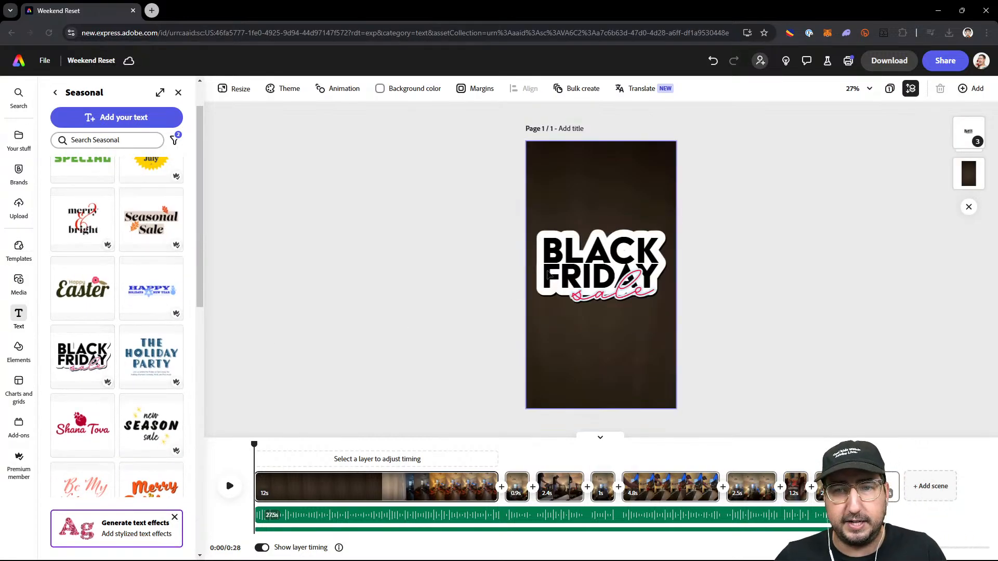
click(608, 255)
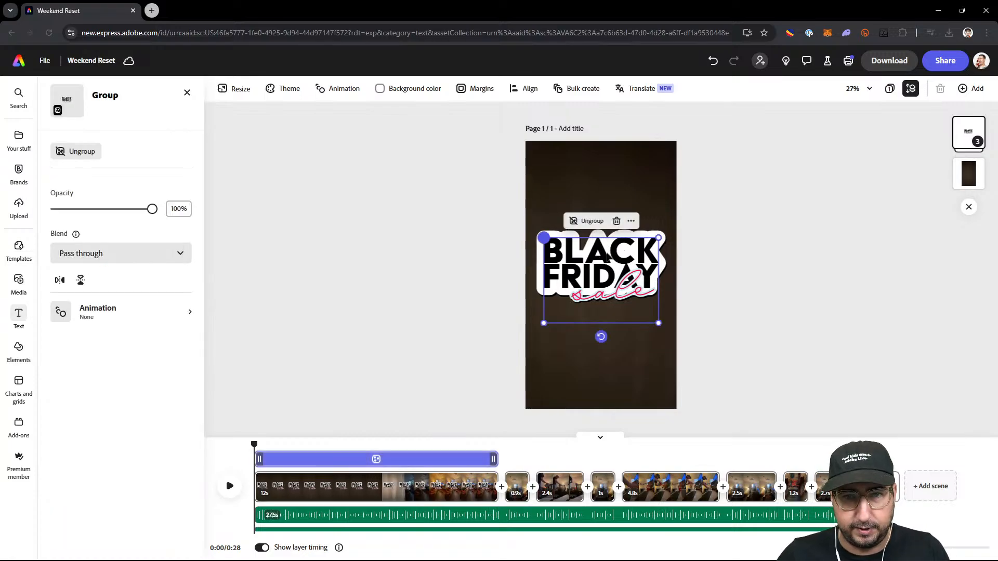
click(608, 258)
click(553, 253)
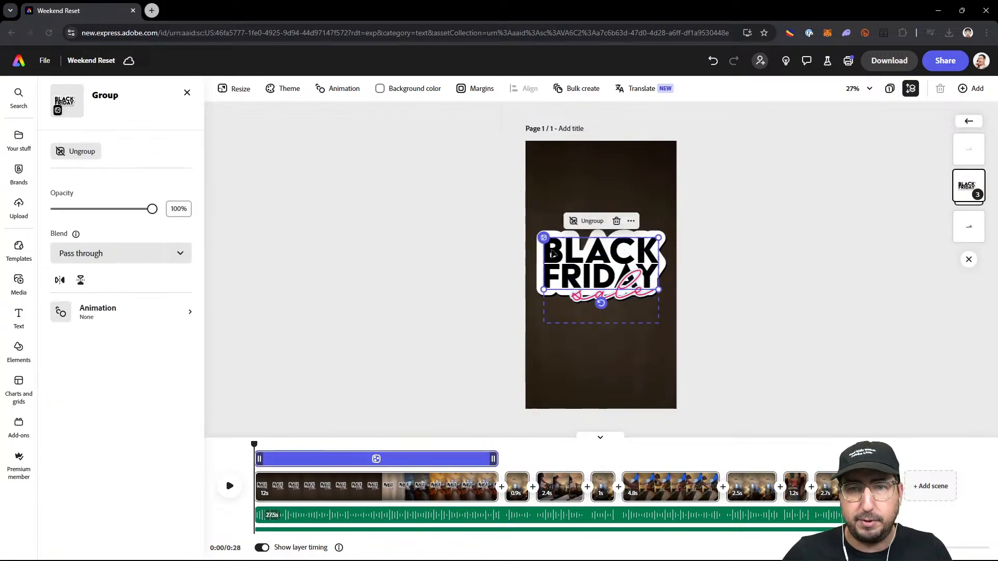
click(554, 249)
text(W)
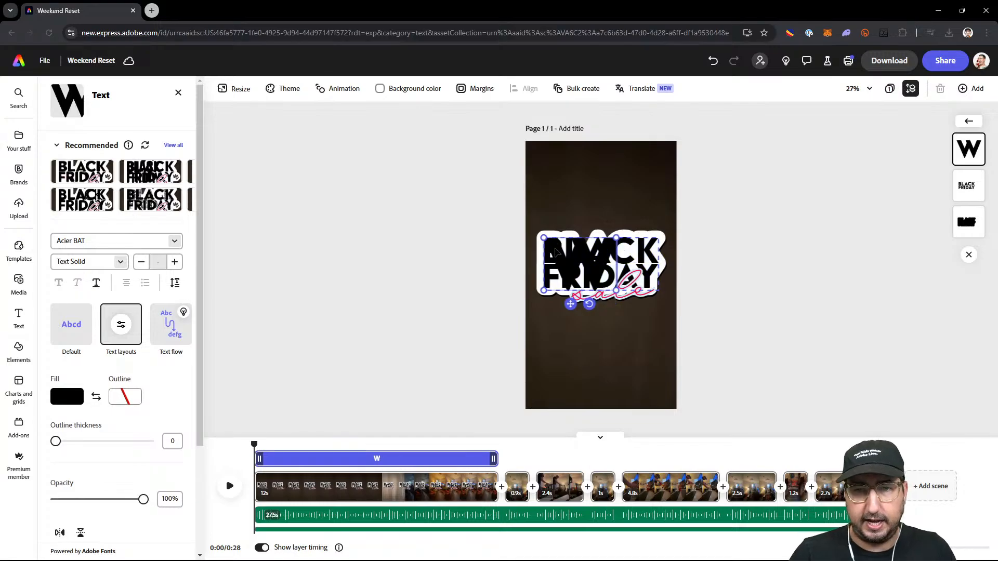
text(EEKEND)
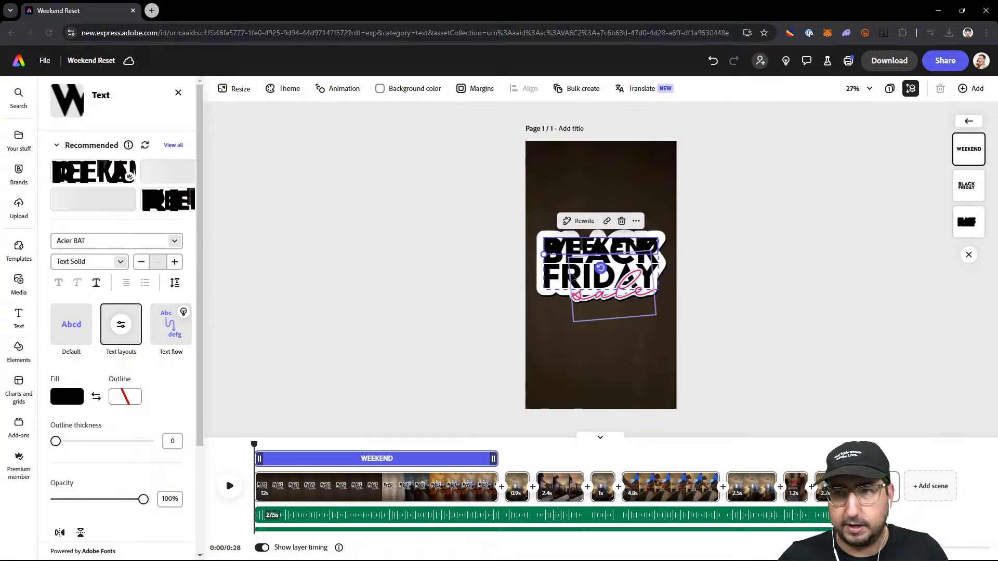
click(416, 296)
click(598, 265)
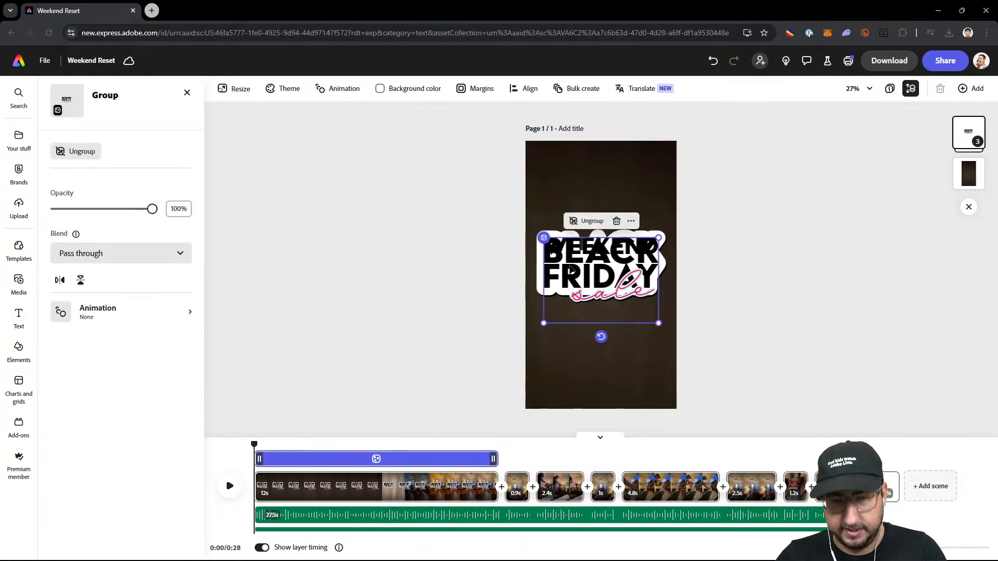
key(Delete)
- Add the orange Merry & Bright text design from the Seasonal collection to the first scene
scroll(153, 350, down, 3)
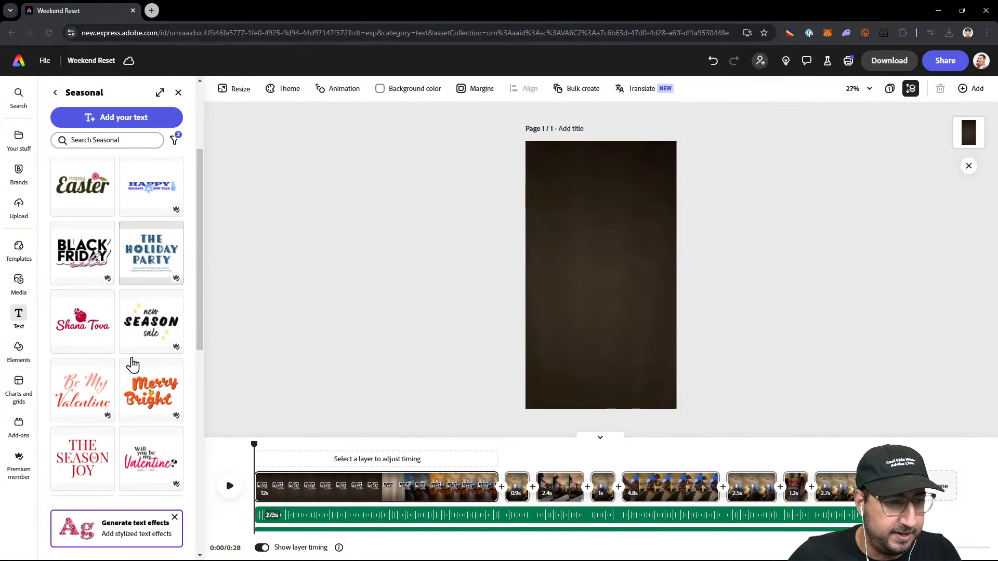
click(150, 351)
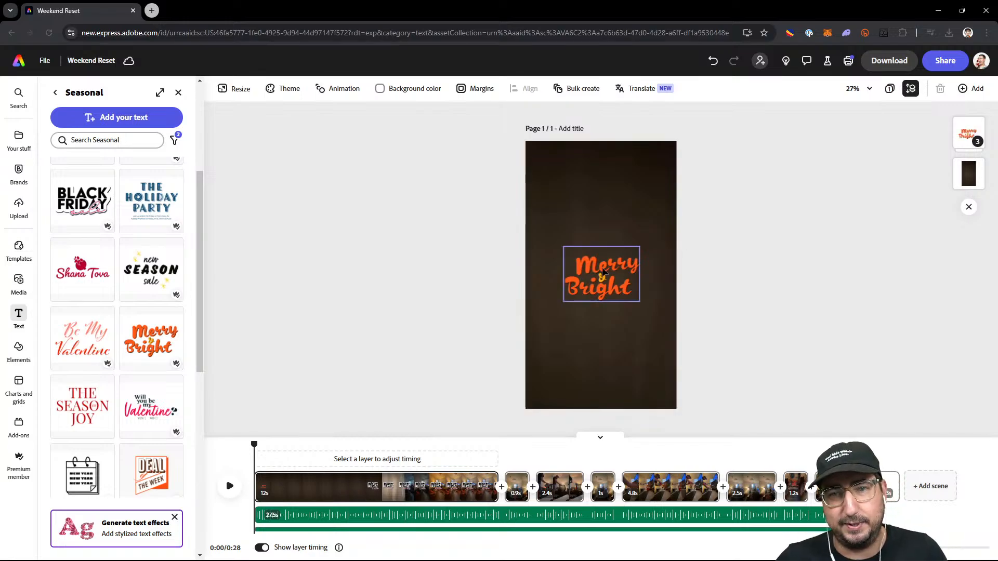
- Enlarge the orange Merry & Bright text design on the first scene
click(623, 294)
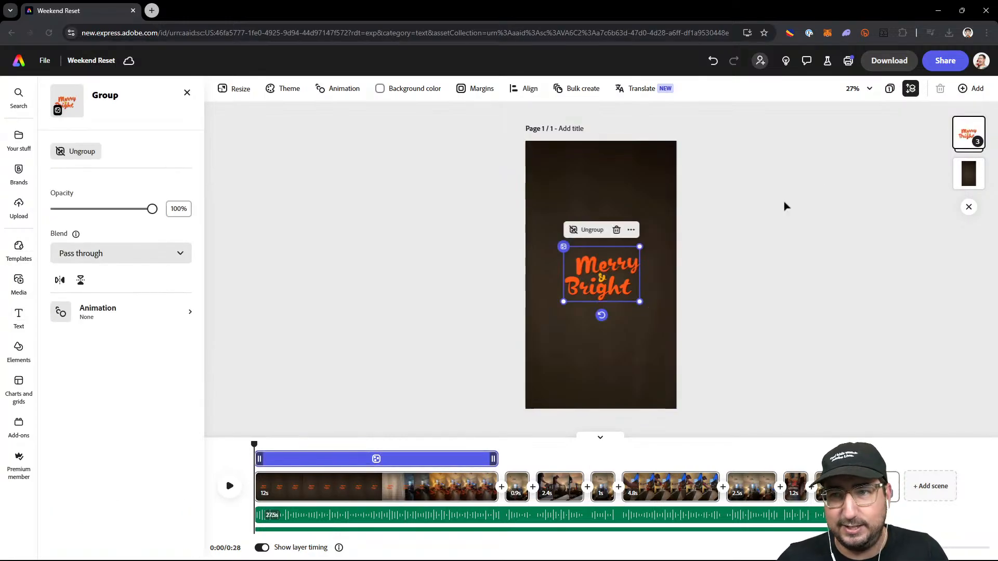
click(974, 134)
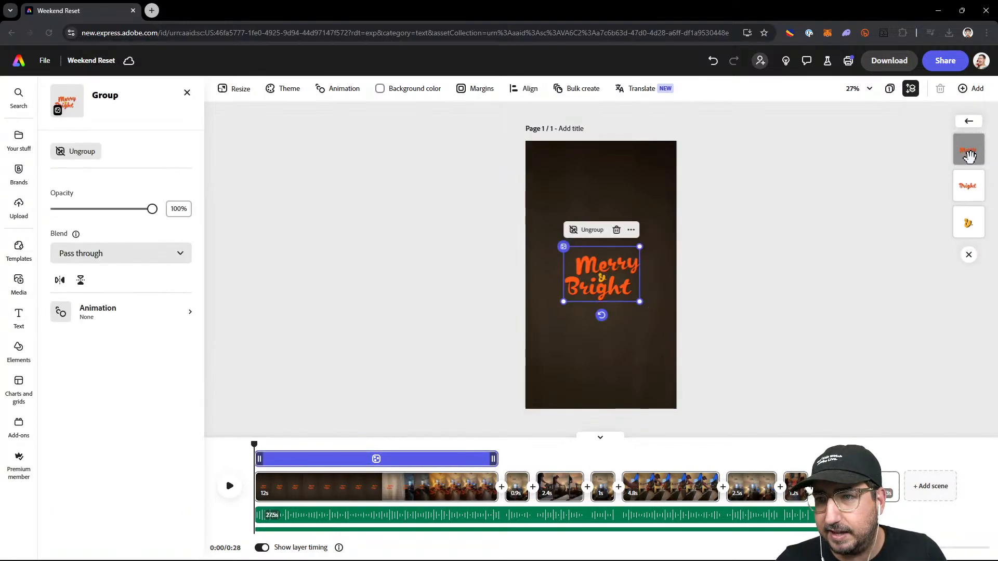
click(796, 245)
click(608, 290)
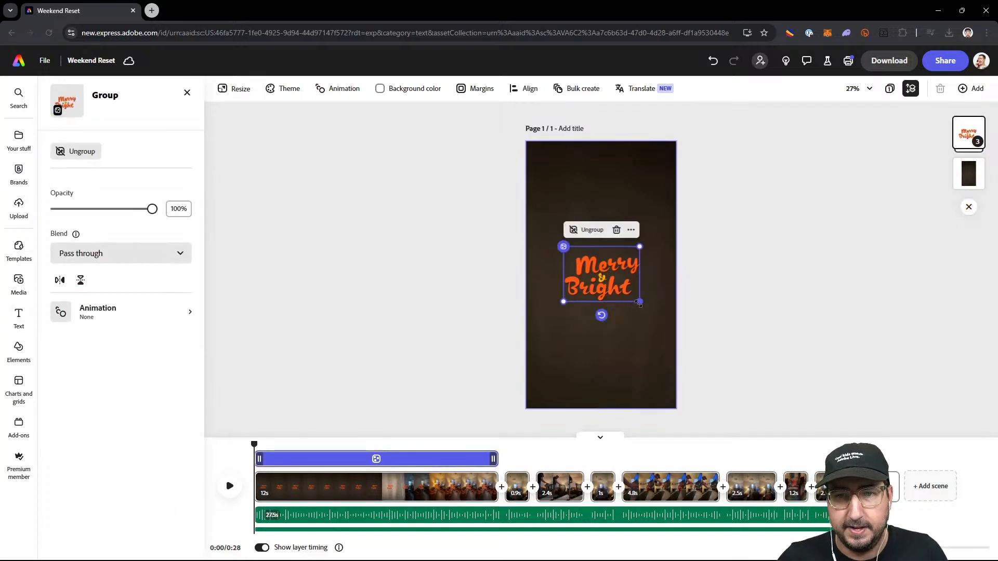
mouse_move(639, 302)
mouse_down()
mouse_move(682, 323)
mouse_move(631, 309)
mouse_up()
click(601, 280)
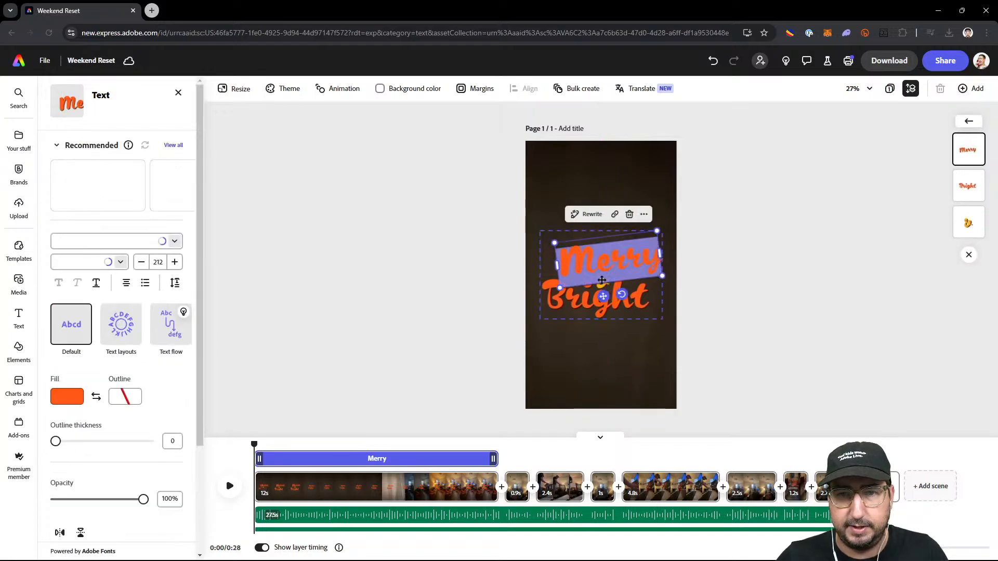
click(712, 264)
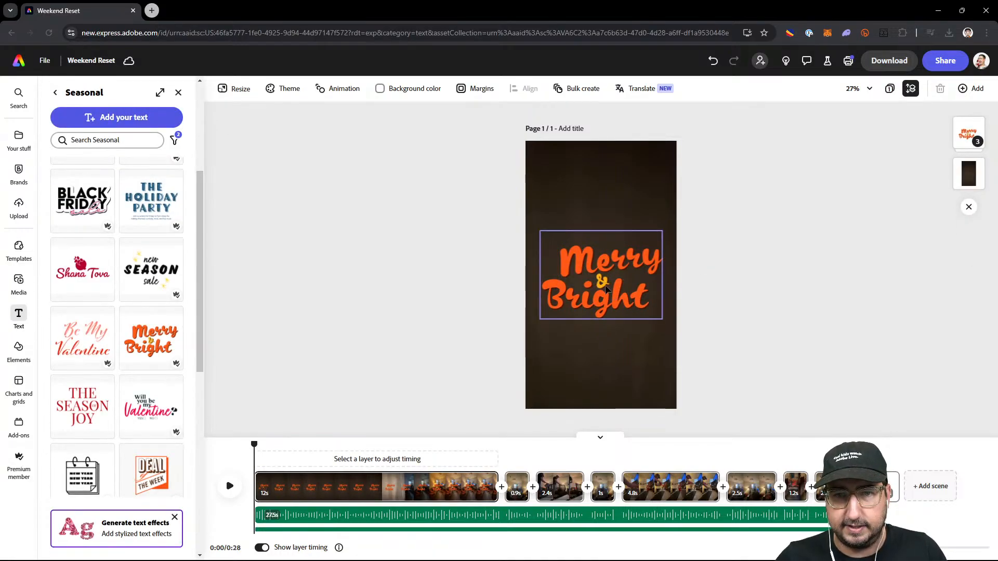
- Delete the yellow ampersand from the Merry & Bright text design
click(596, 299)
click(596, 299)
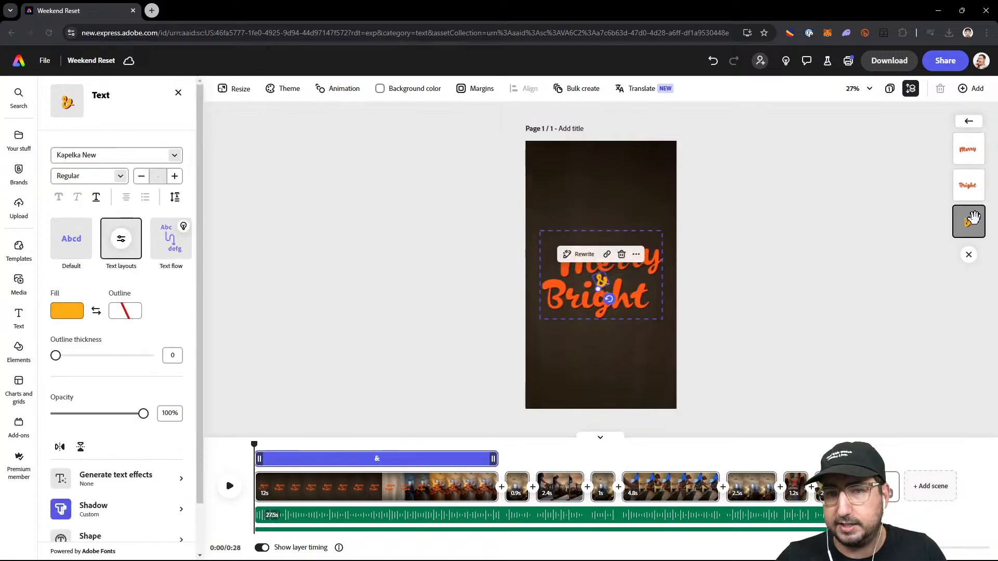
click(753, 248)
- Replace the word Merry with "Weekend" and the word Bright with "RESET!"
click(596, 265)
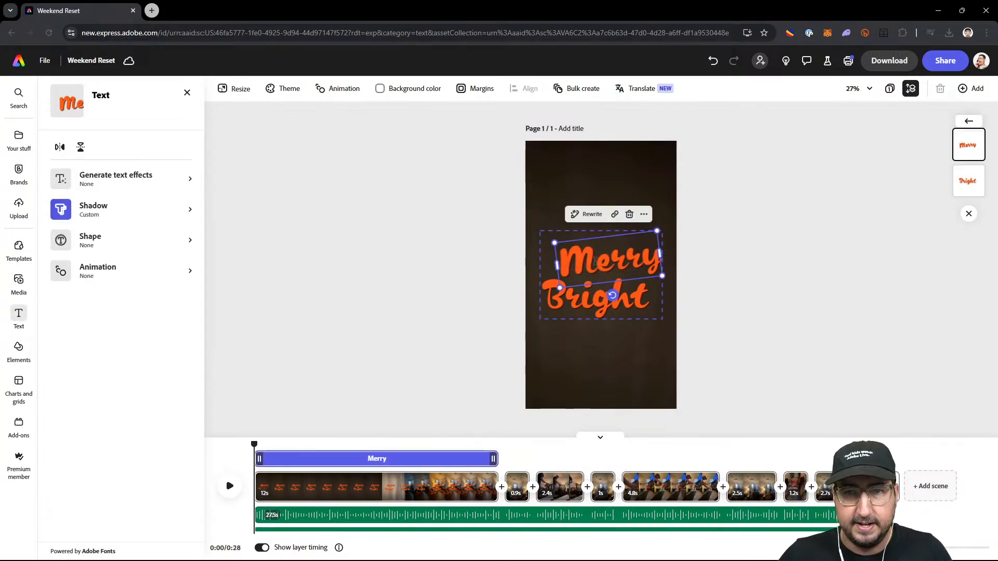
double_click(597, 265)
text(Weekend)
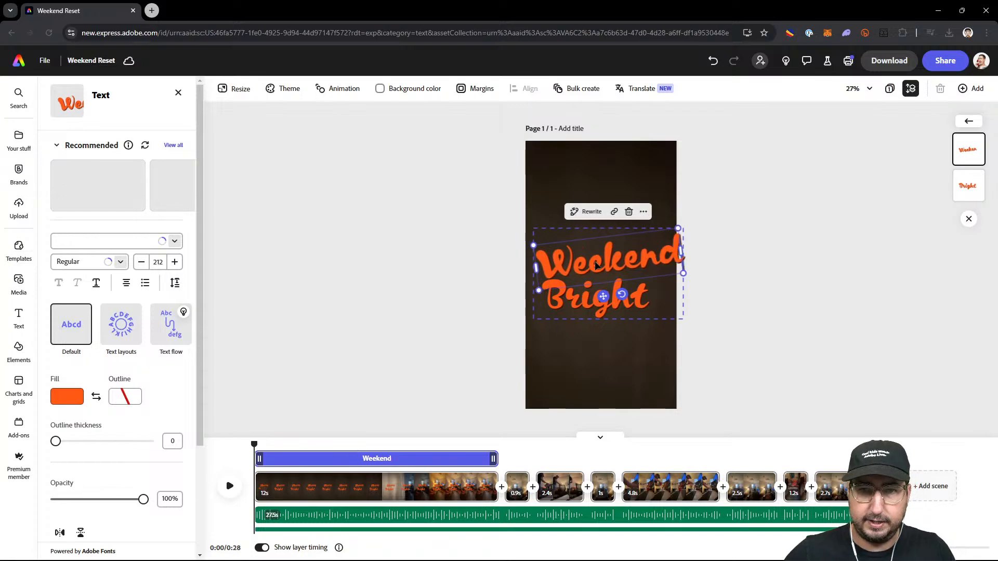
double_click(571, 305)
text(RESET)
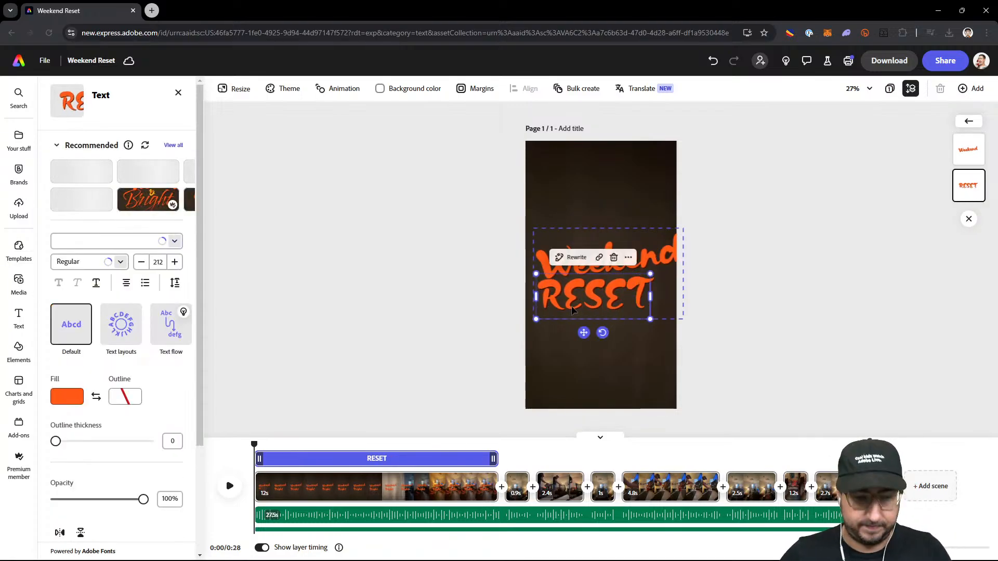
text(!)
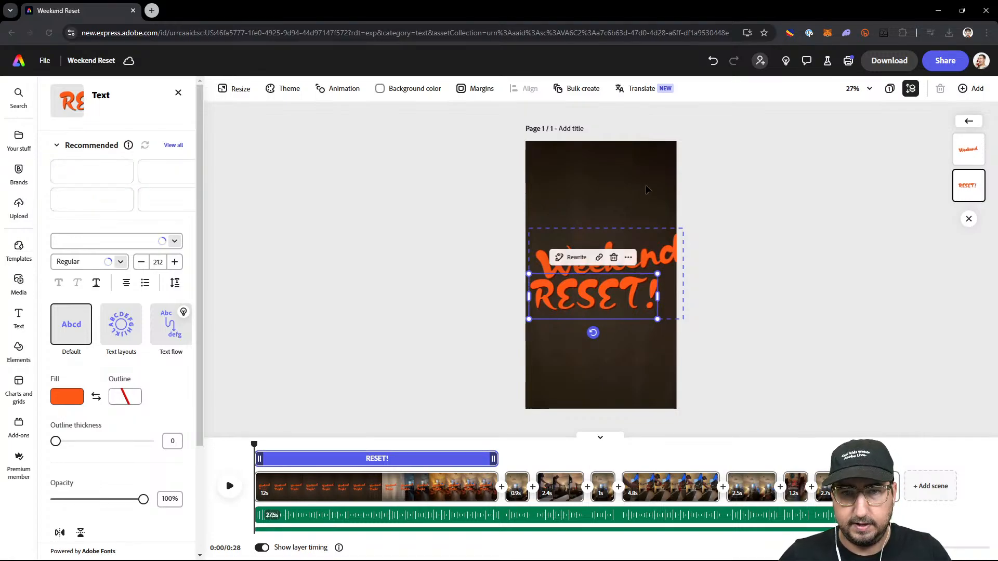
- Move RESET! beneath Weekend and rotate it to match the upward tilt of the word above
click(635, 202)
click(623, 312)
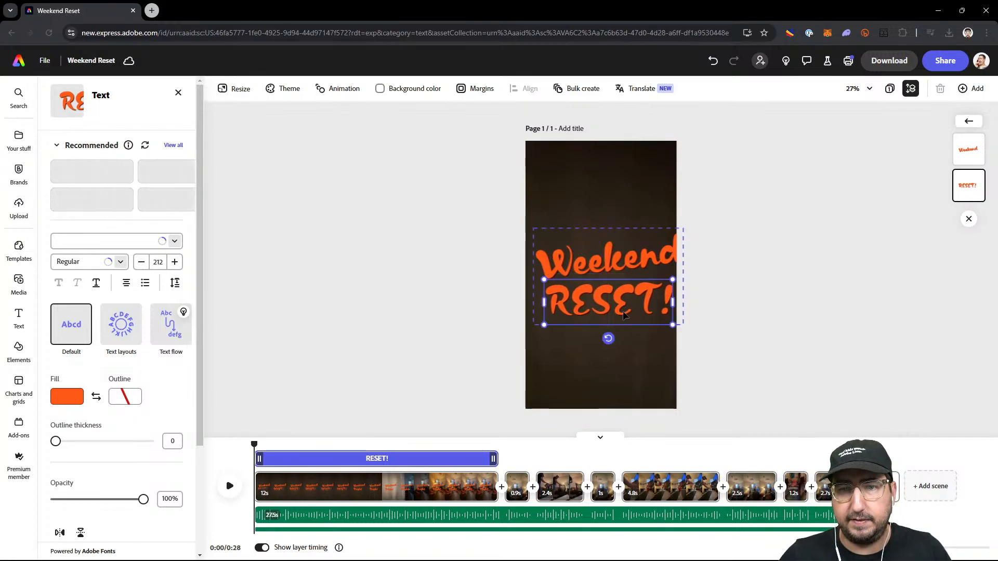
drag(607, 338, 604, 339)
drag(621, 340, 619, 340)
- Scale down the Weekend RESET! title as one group and position it to fit within the page width
shift+click(604, 266)
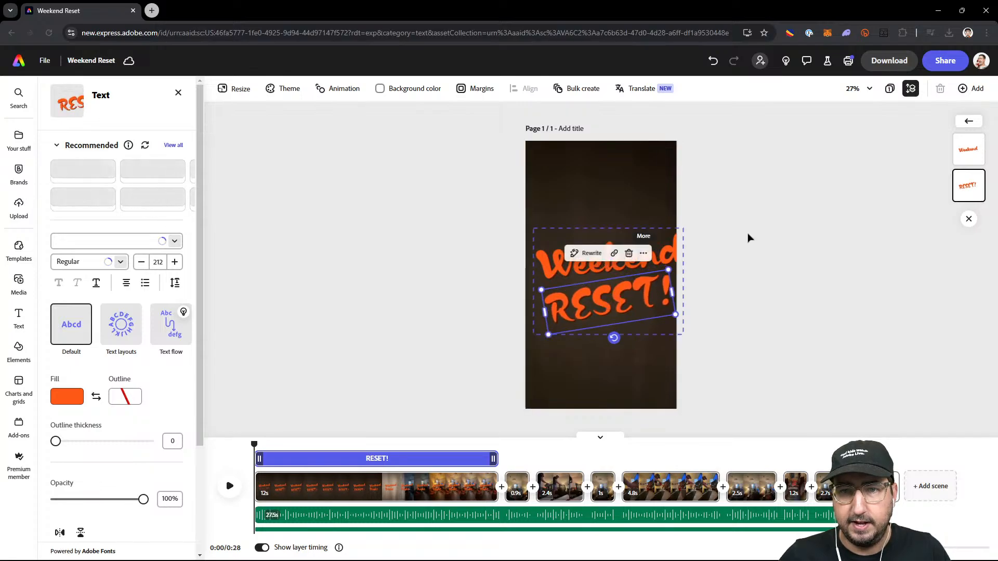
key(ctrl+g)
drag(674, 236, 638, 256)
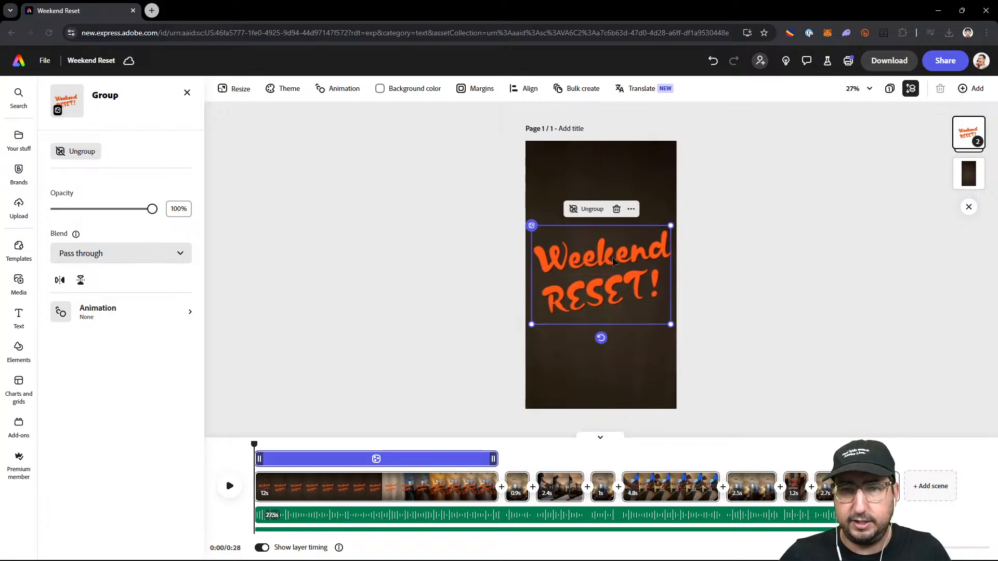
- Give the title group a Spin entrance animation and a Slide exit animation
click(107, 312)
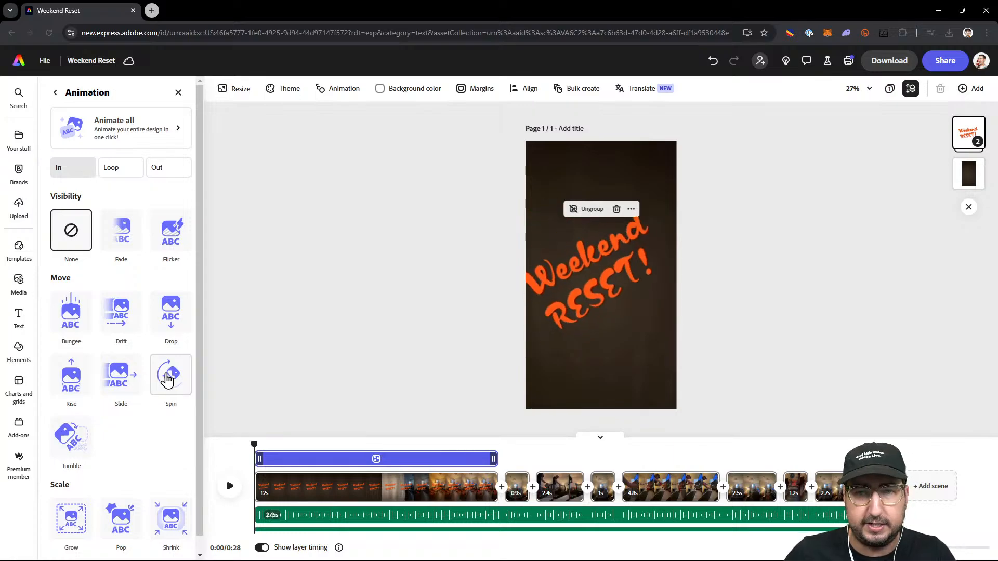
click(167, 380)
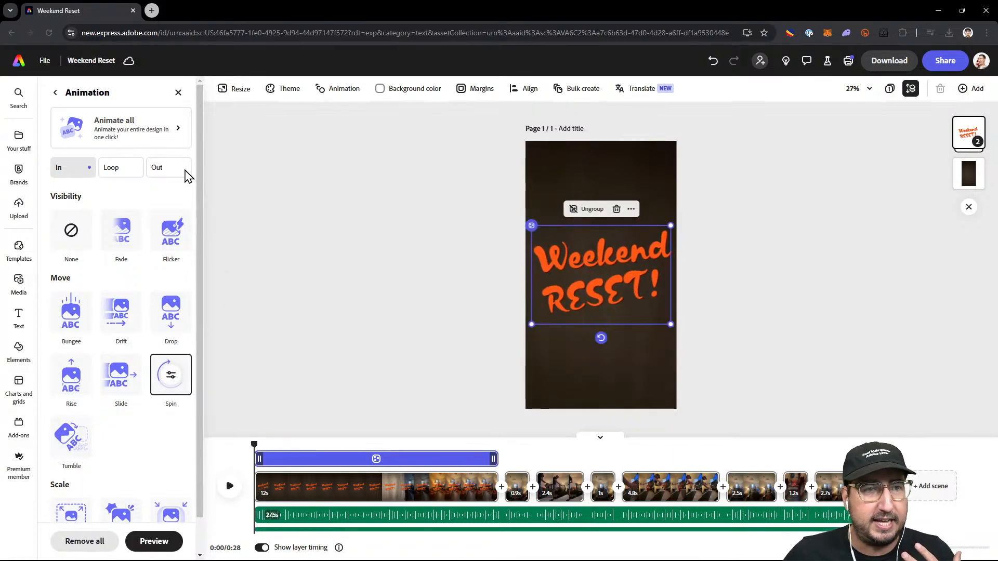
click(172, 169)
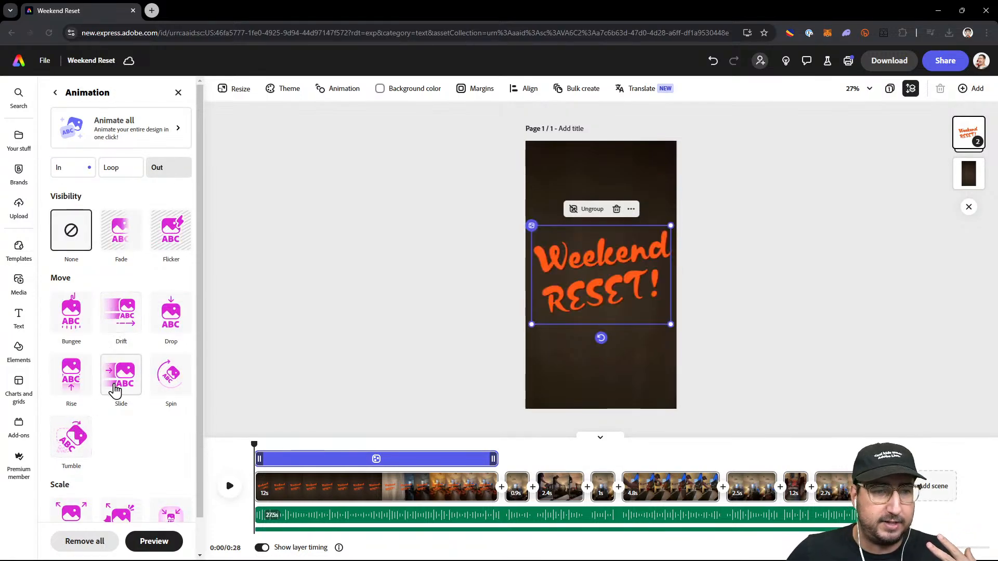
click(119, 388)
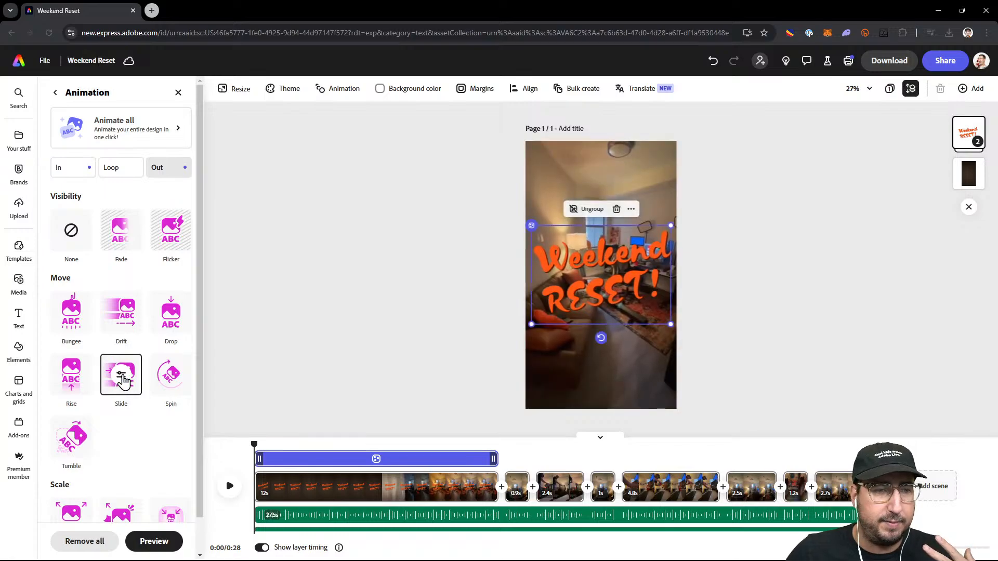
- Set the title's Slide exit to move leftward with the Soft personality and no fade
click(123, 376)
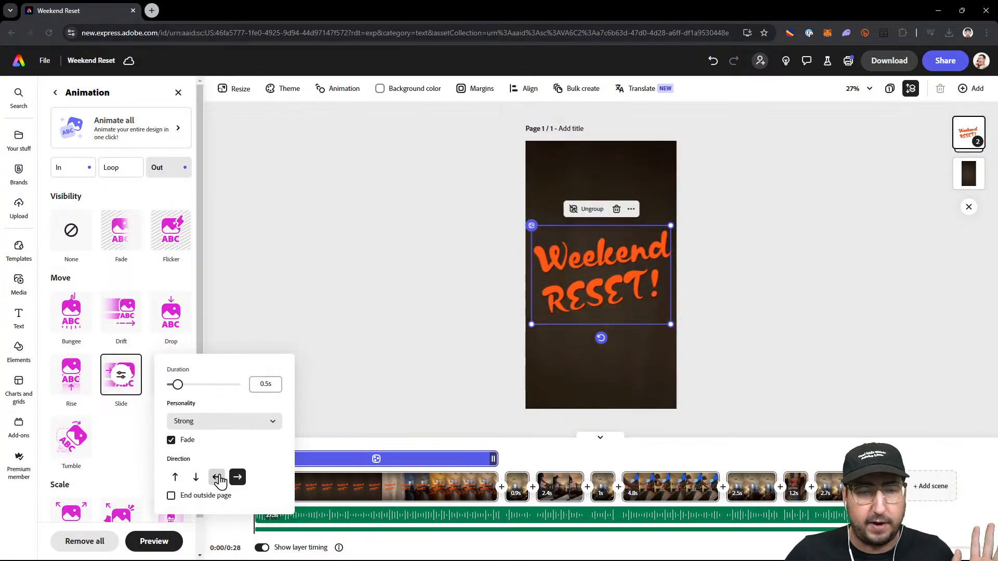
click(217, 478)
click(183, 442)
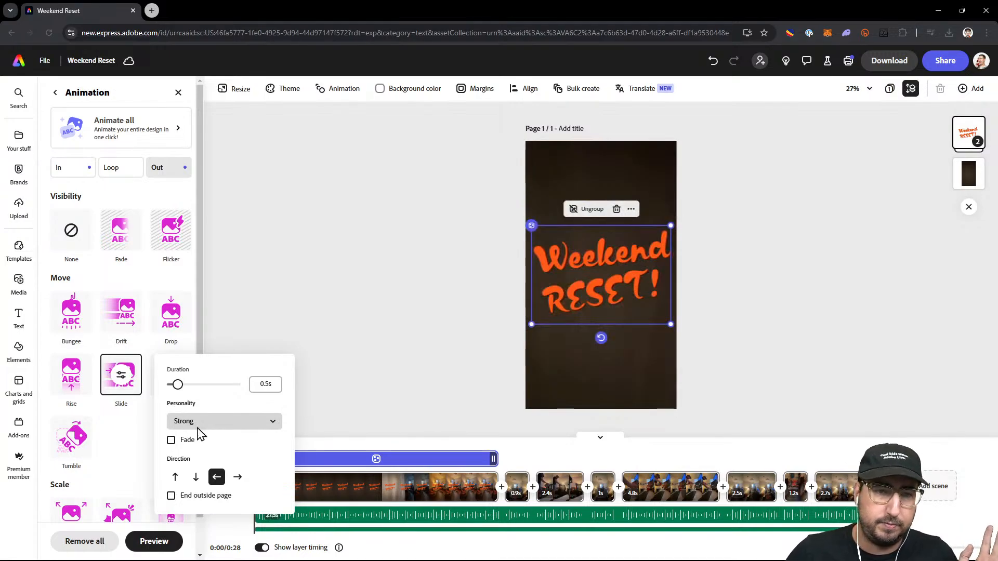
click(195, 425)
click(201, 447)
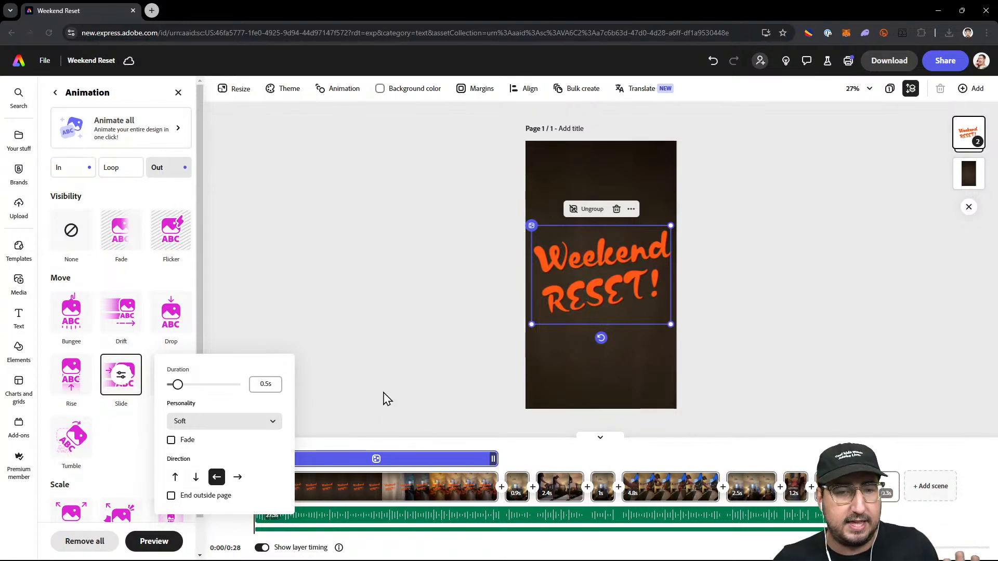
click(385, 397)
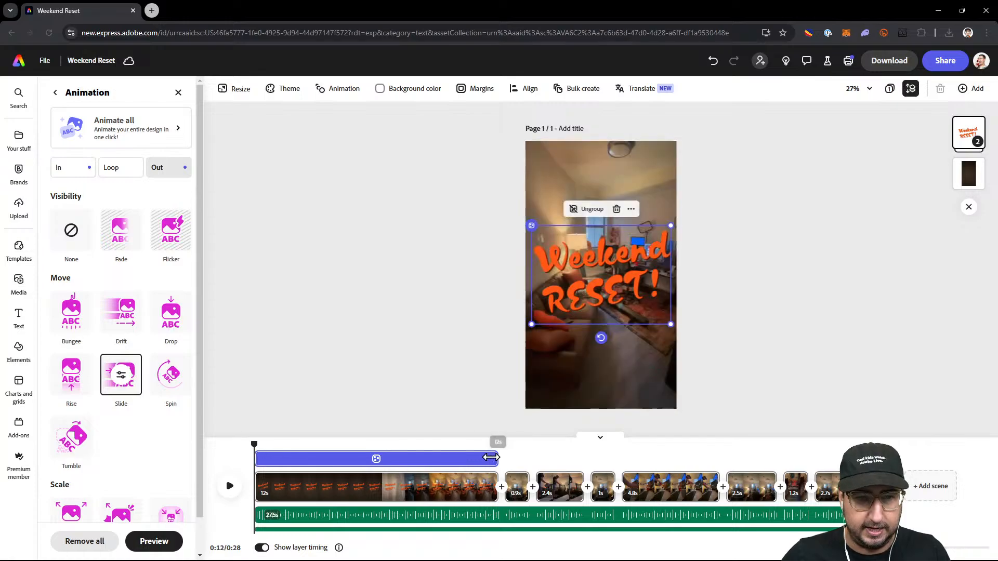
- Shorten the title layer to end at about 7 s in the first scene, and play the scene back from the start to check it
drag(491, 458, 384, 458)
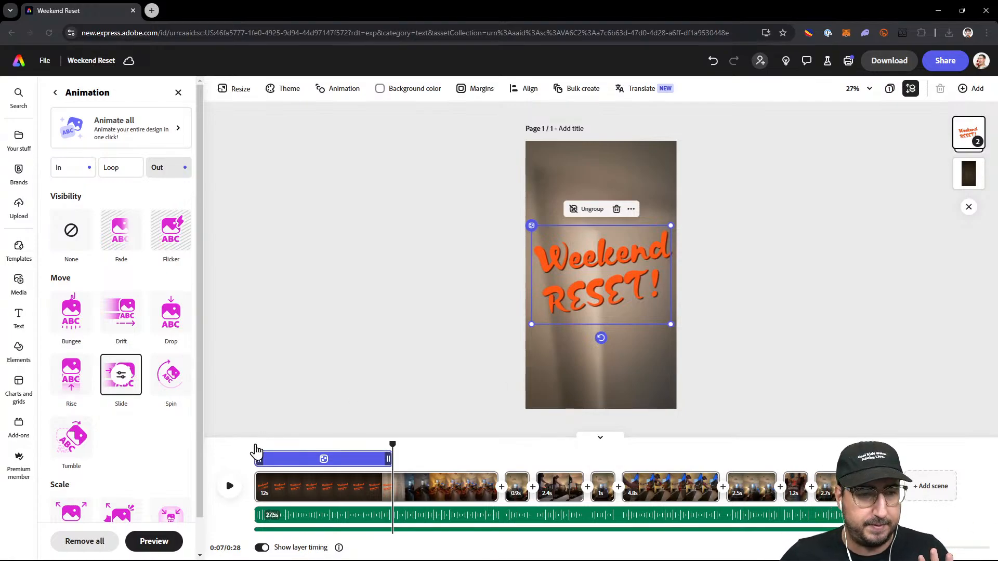
click(254, 447)
click(229, 491)
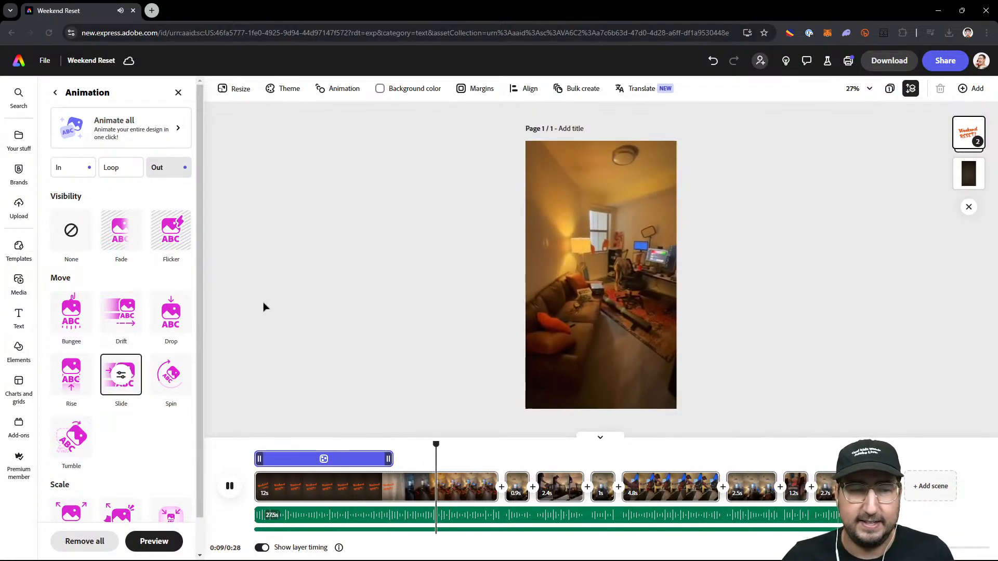
click(229, 487)
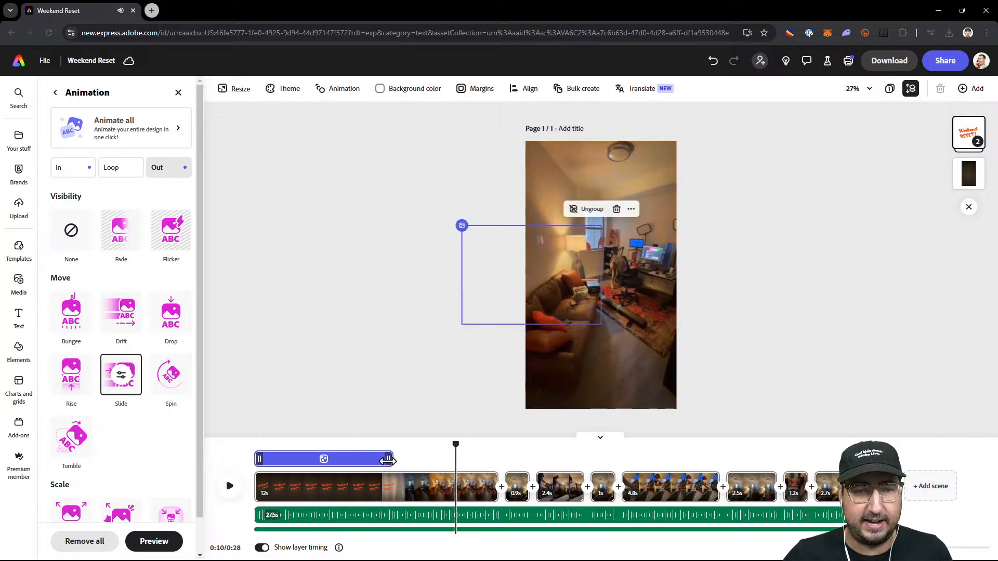
drag(387, 460, 396, 461)
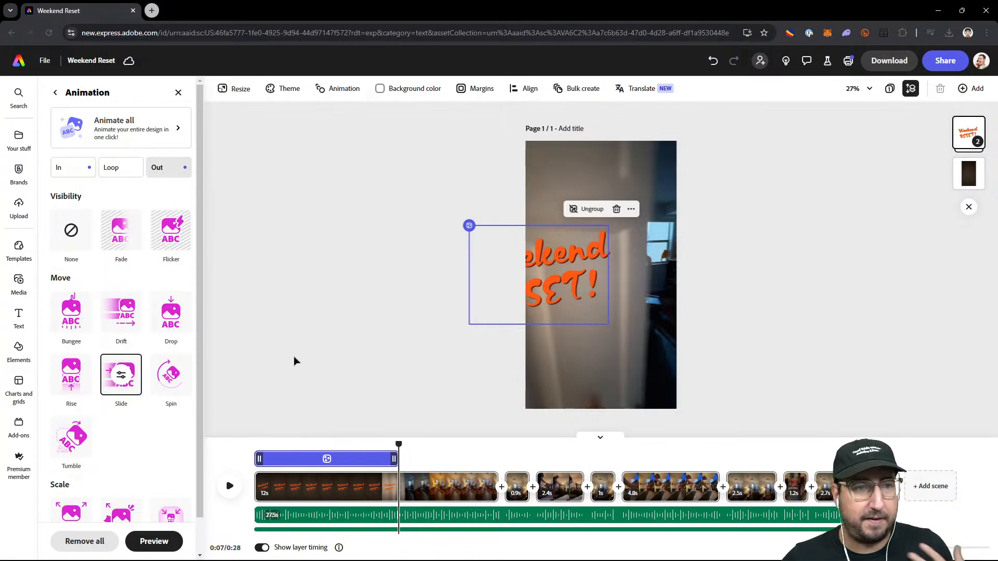
- Search the audio library for "door open"
click(178, 92)
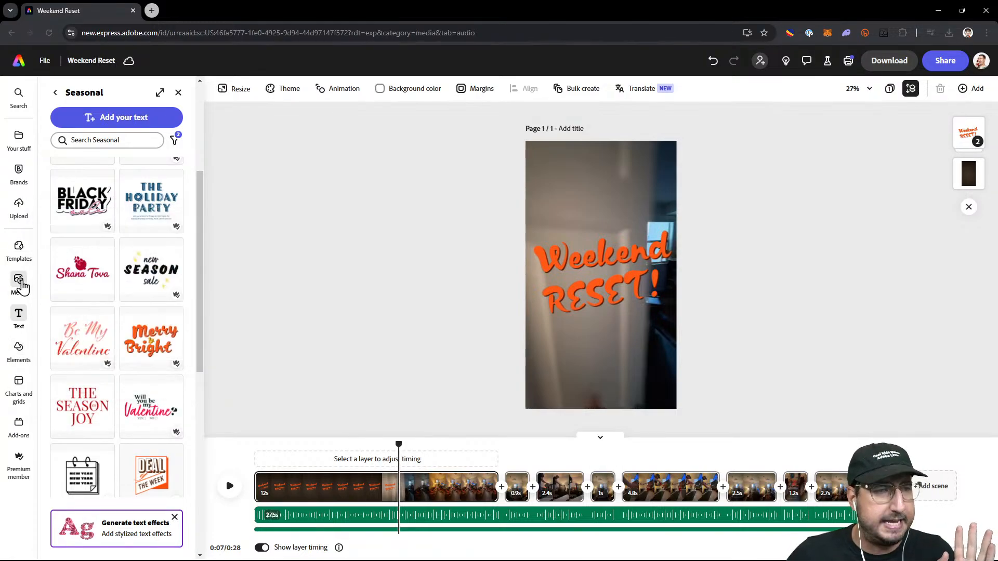
click(19, 283)
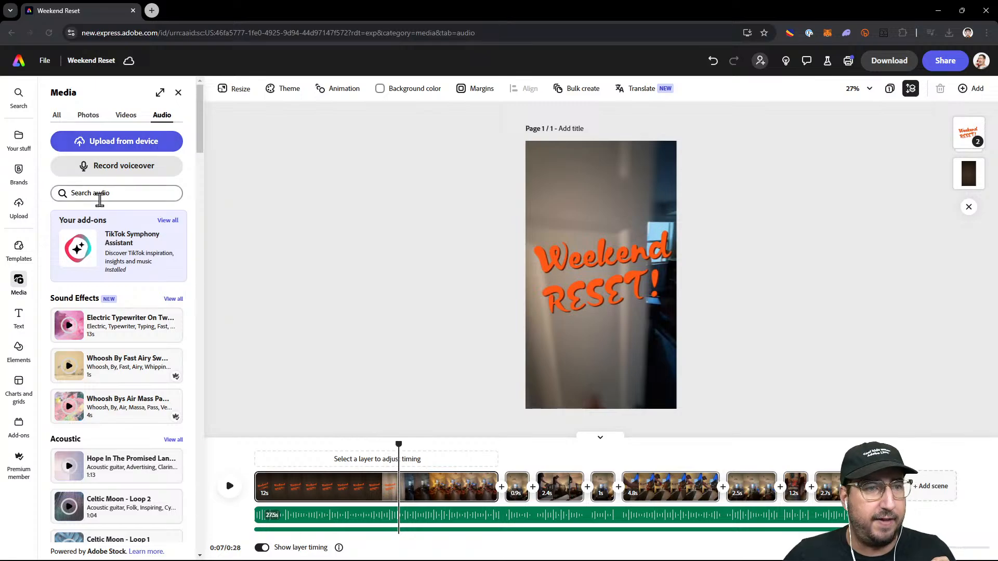
click(101, 194)
text(door)
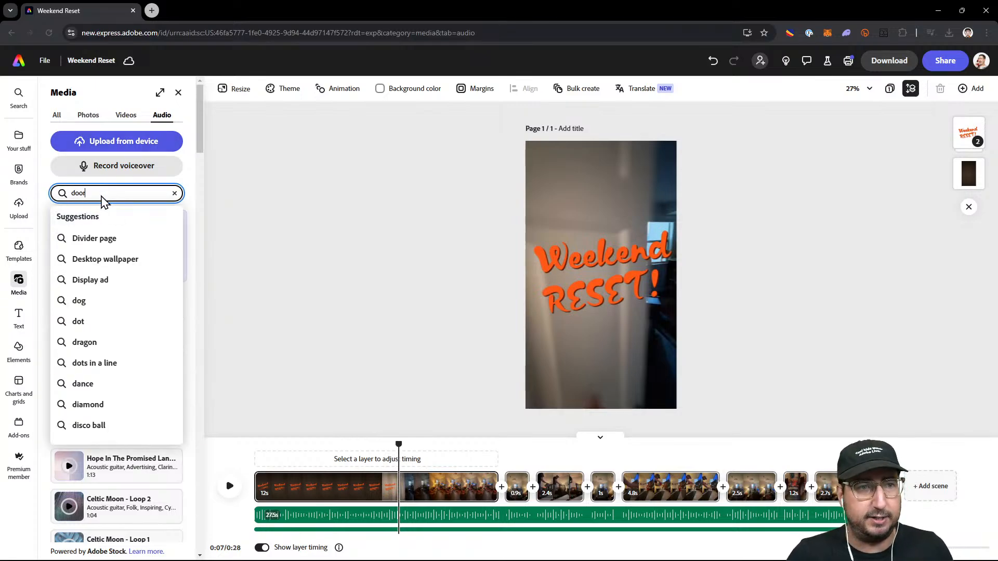
text( open)
key(Return)
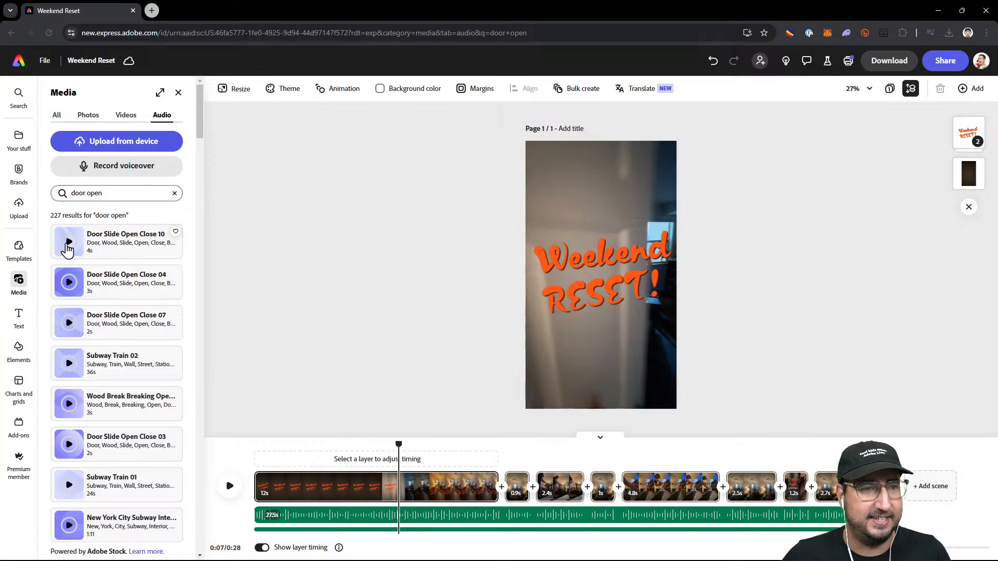
- Preview the Door Slide Open Close 10 and 04 sound effects and add Door Slide Open Close 07 to the timeline
click(68, 243)
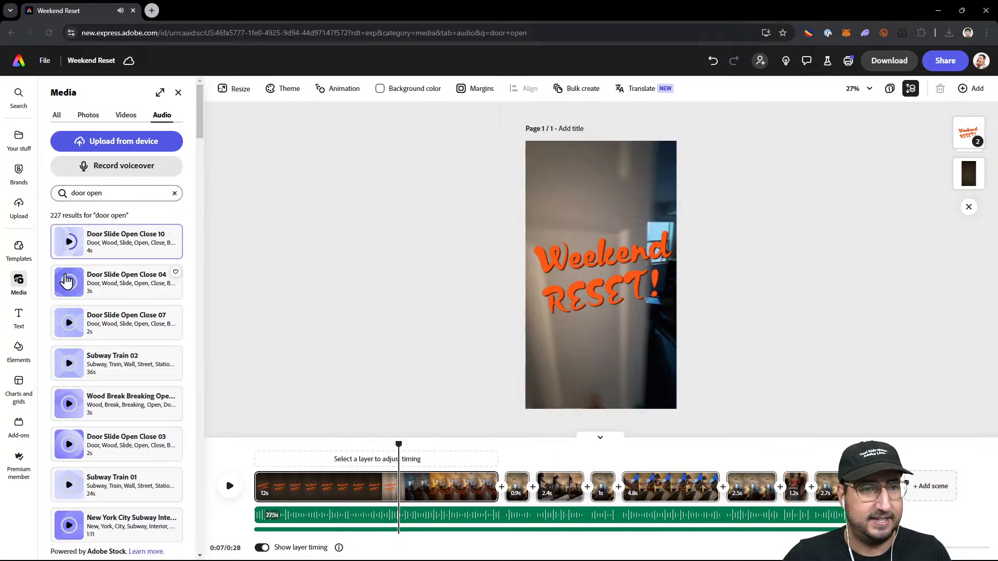
click(69, 289)
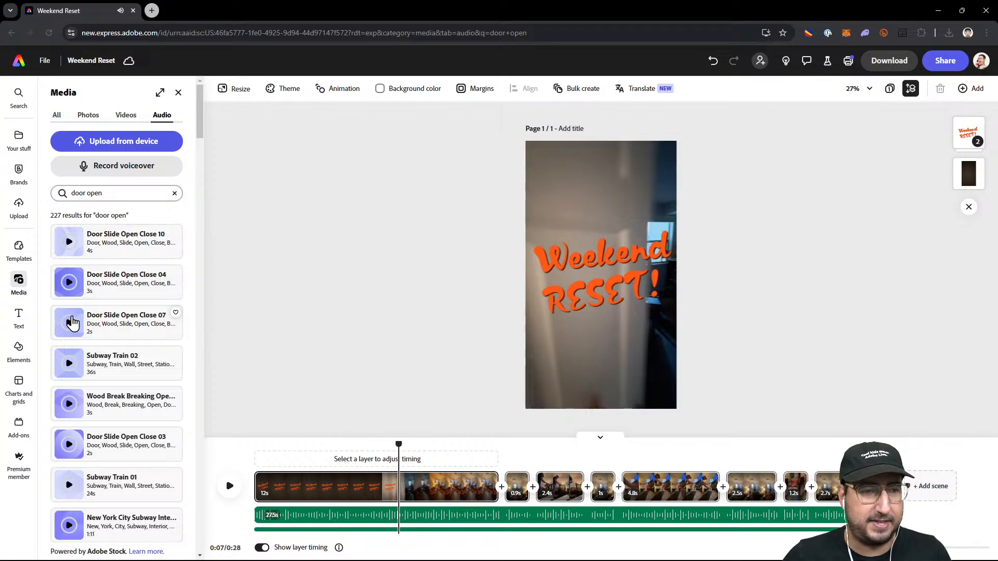
click(73, 322)
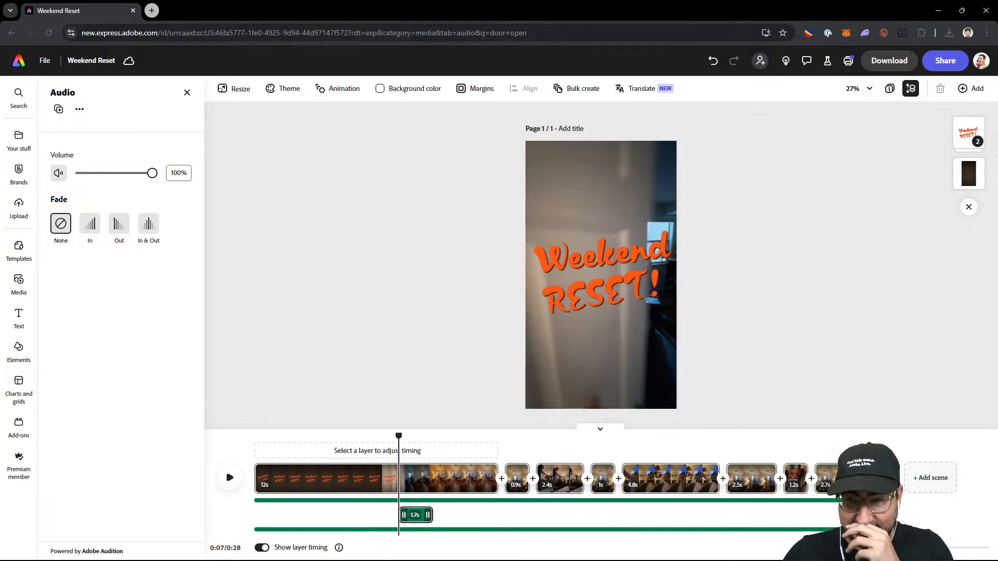
- Shift the door sound clip earlier on the audio timeline to line up with the door opening in the first scene
drag(905, 548, 936, 547)
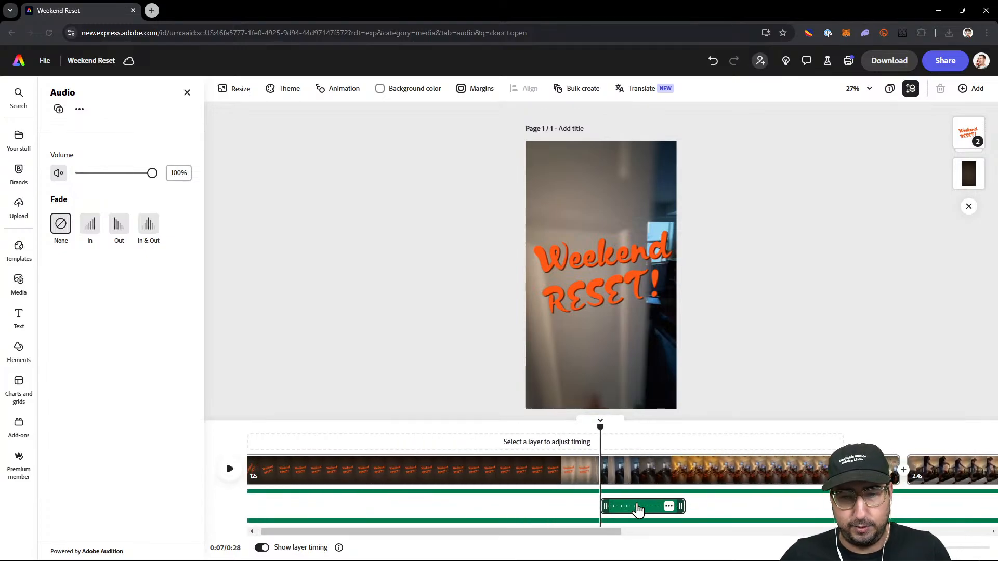
drag(620, 512, 453, 512)
drag(410, 439, 570, 425)
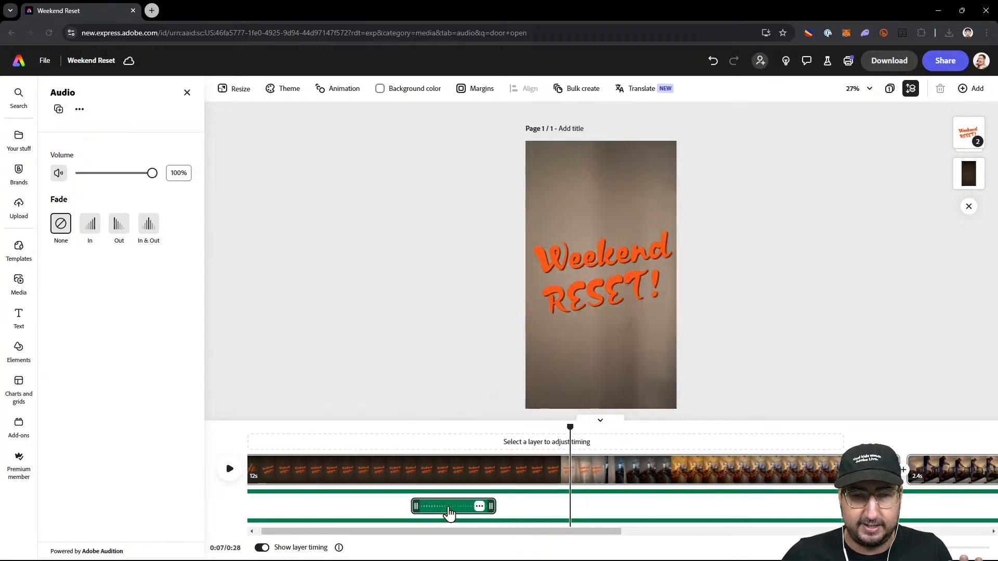
drag(450, 512, 552, 512)
drag(430, 532, 572, 533)
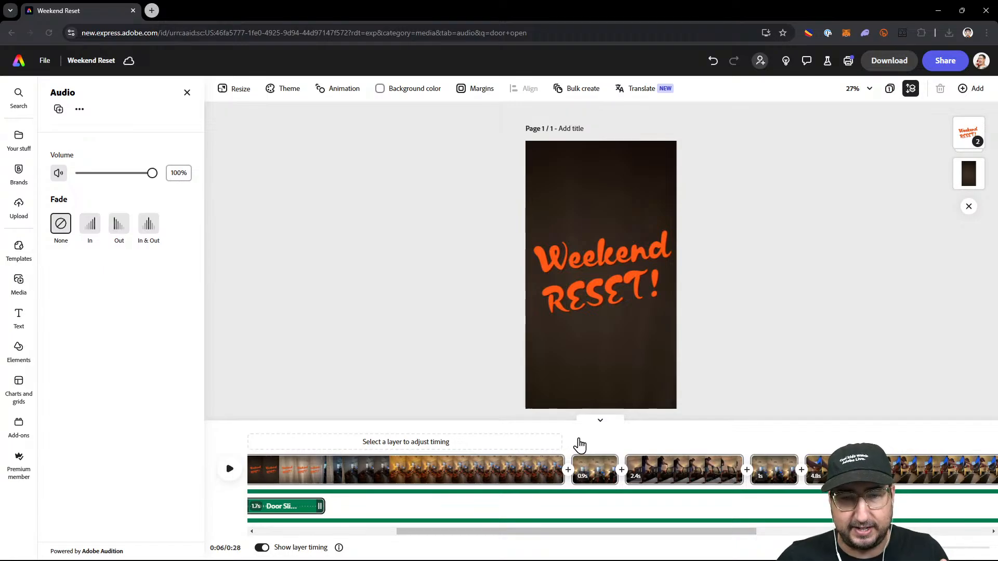
- Search the audio library for "glass", preview Drinking Glass 02 and add it to the 4.8 s desk scene
click(579, 443)
drag(577, 428, 814, 429)
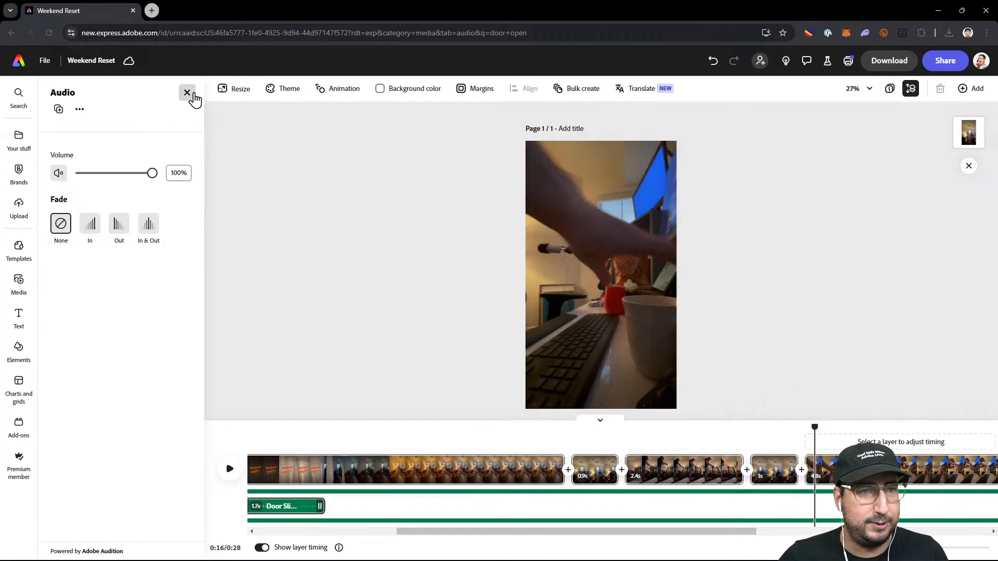
click(188, 92)
double_click(96, 193)
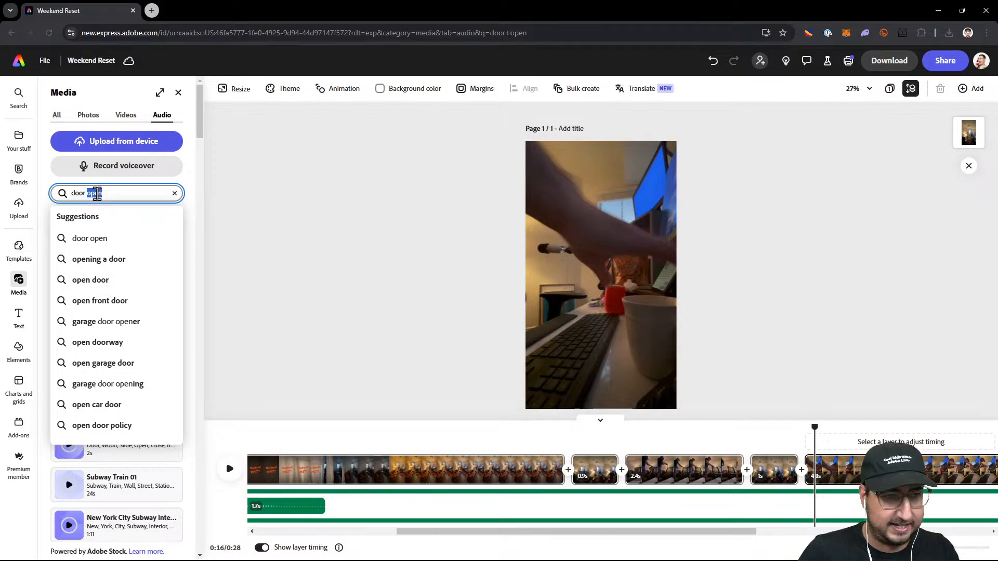
text(clink)
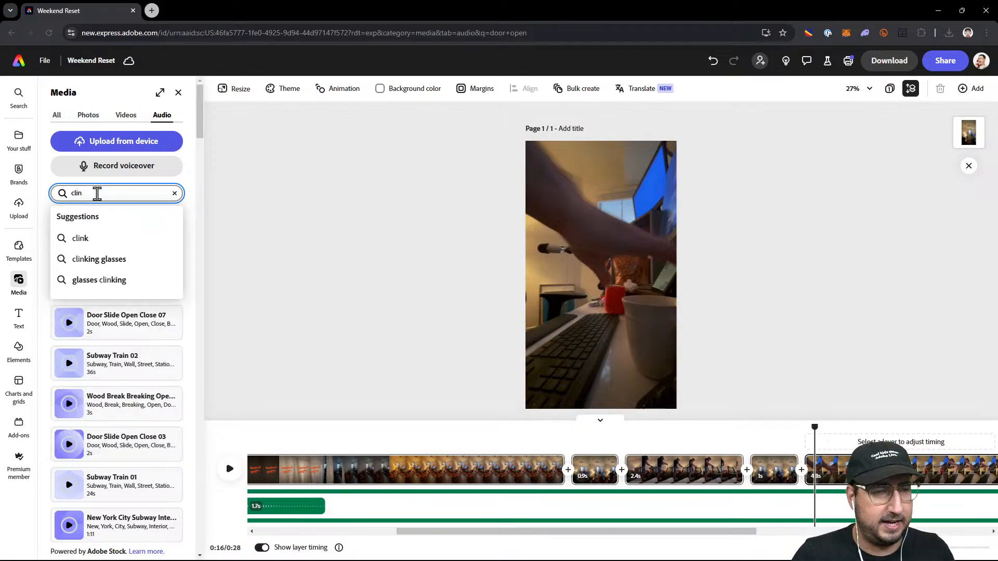
key(BackSpace)
key(BackSpace)
key(BackSpace)
key(BackSpace)
text(glass)
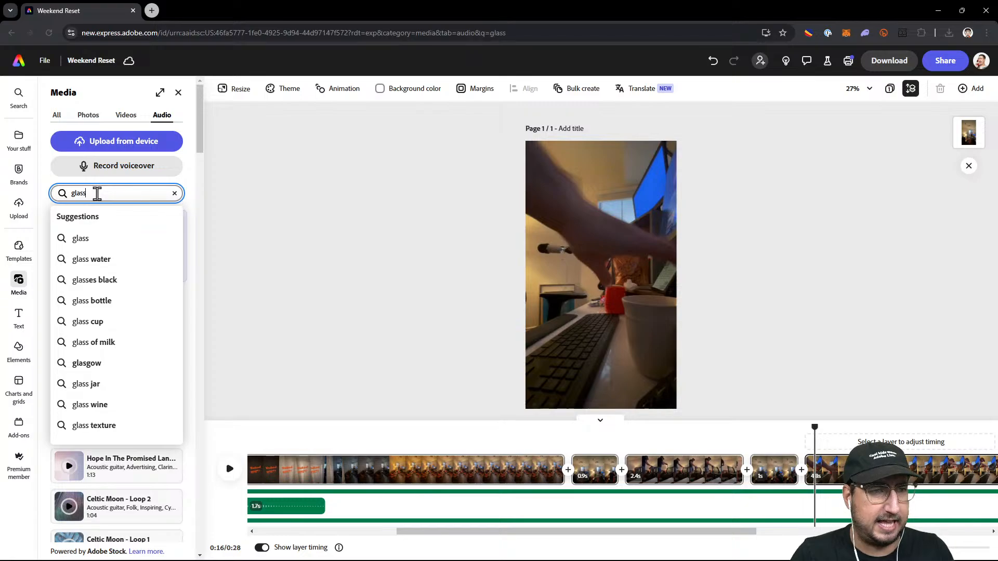
key(Return)
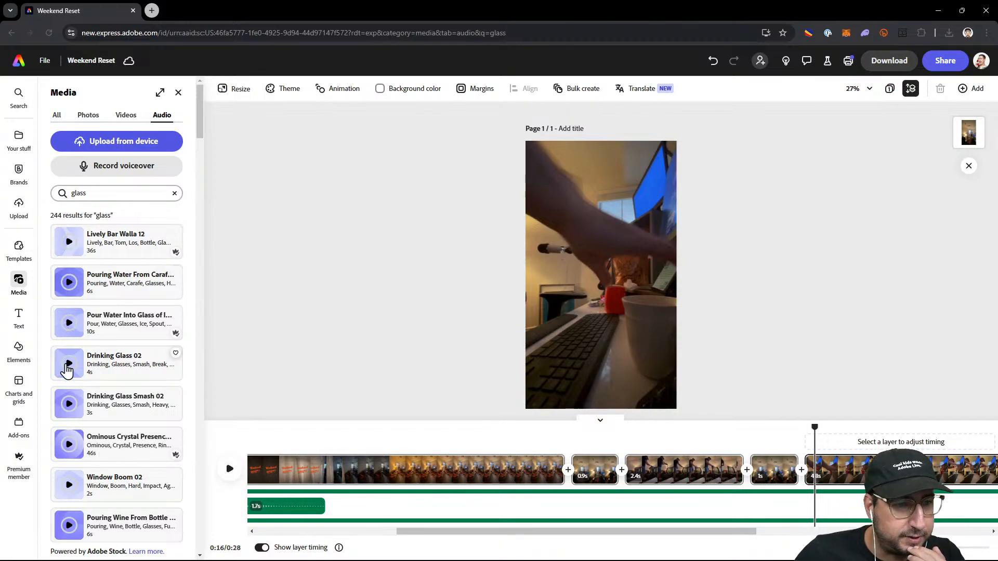
click(68, 364)
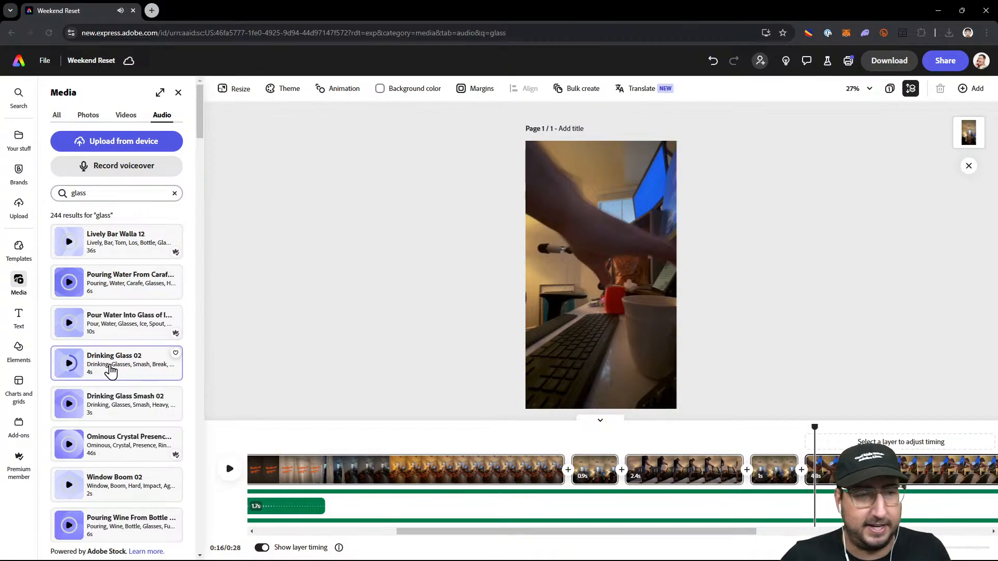
click(110, 371)
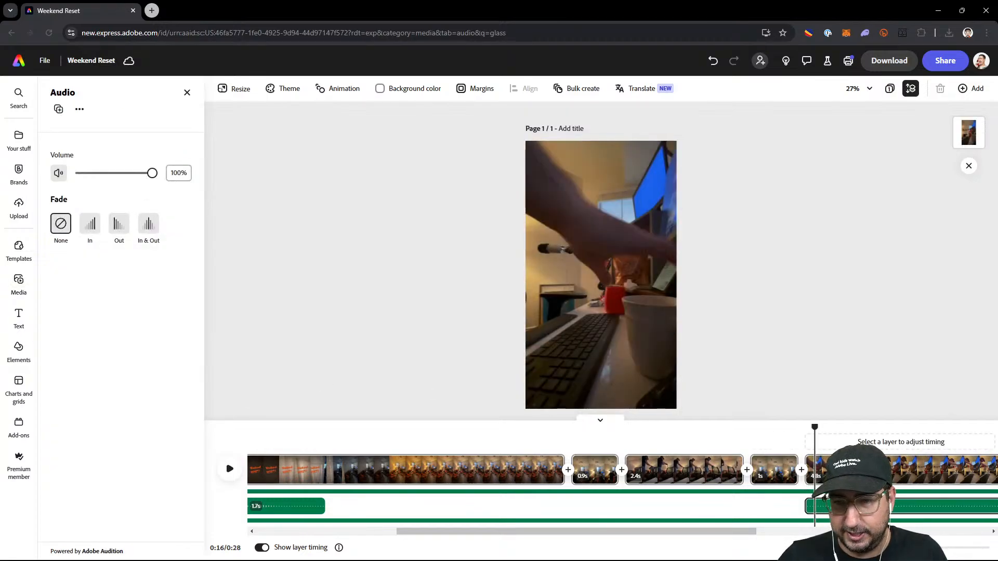
- Move the playhead to the 1.2 s vacuuming scene and search the audio library for "vacuum"
drag(724, 531, 946, 531)
click(752, 447)
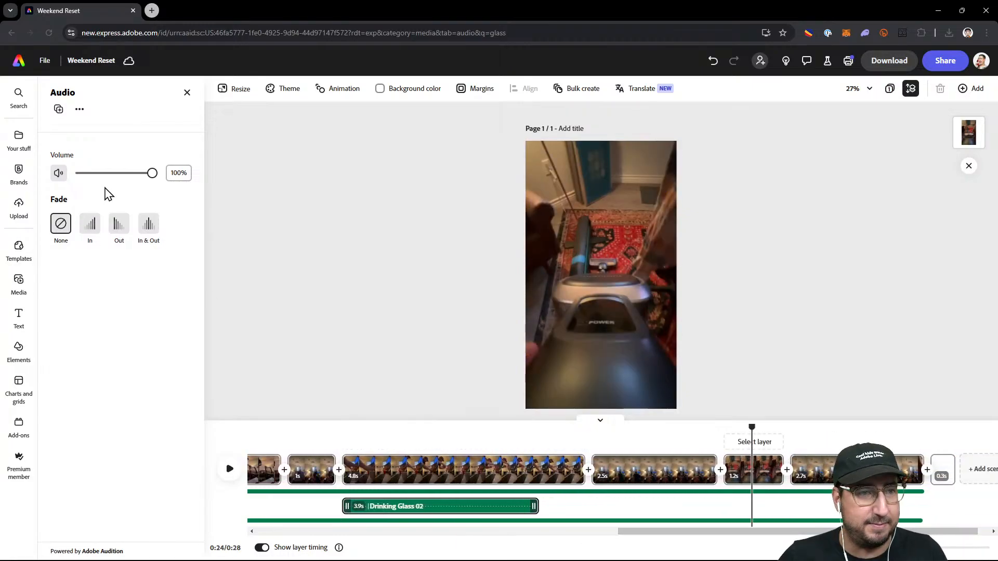
click(188, 93)
click(103, 196)
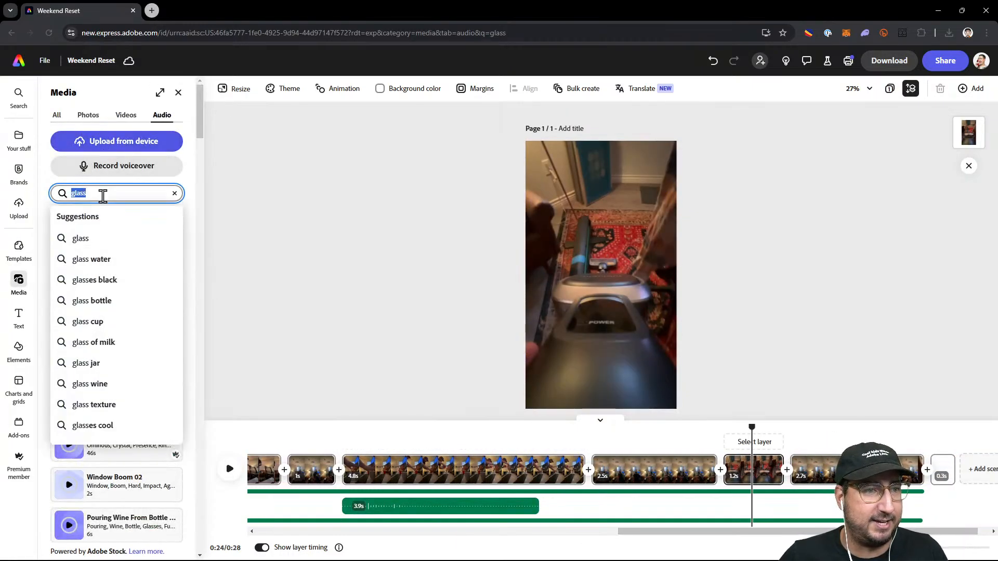
text(vacuum)
key(Return)
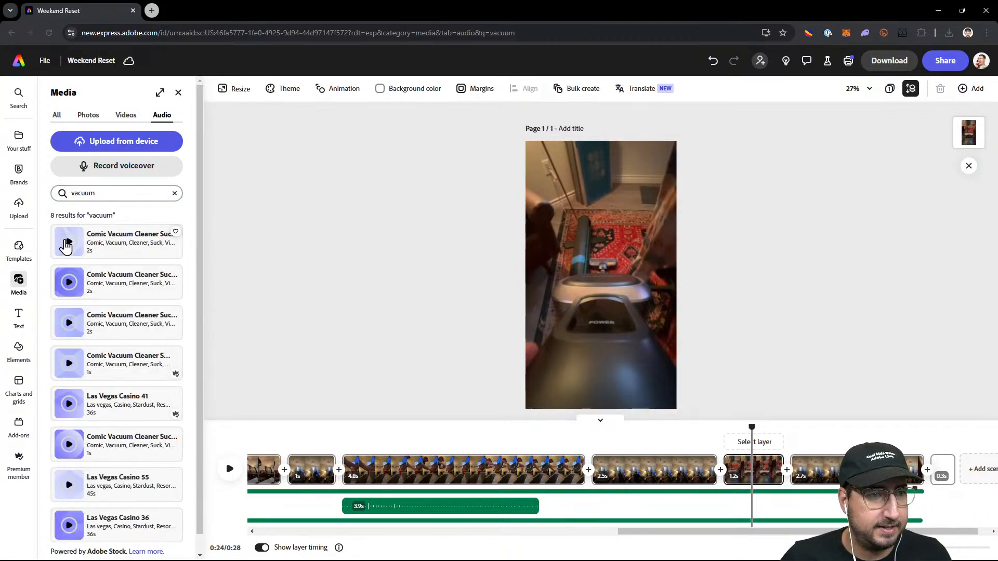
- Preview the first four Comic Vacuum Cleaner sound effects and add the second one at the start of the vacuuming scene
click(68, 244)
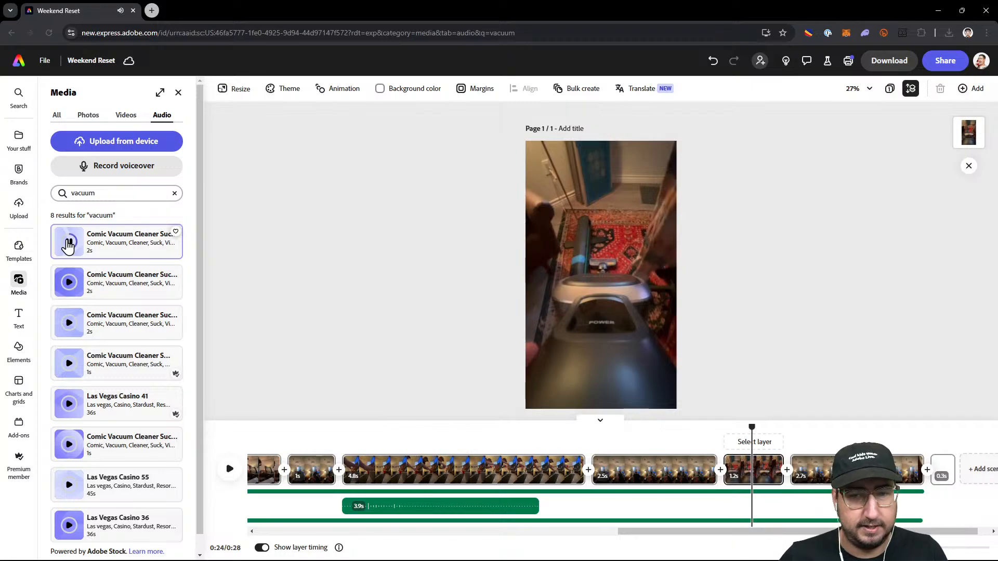
click(68, 283)
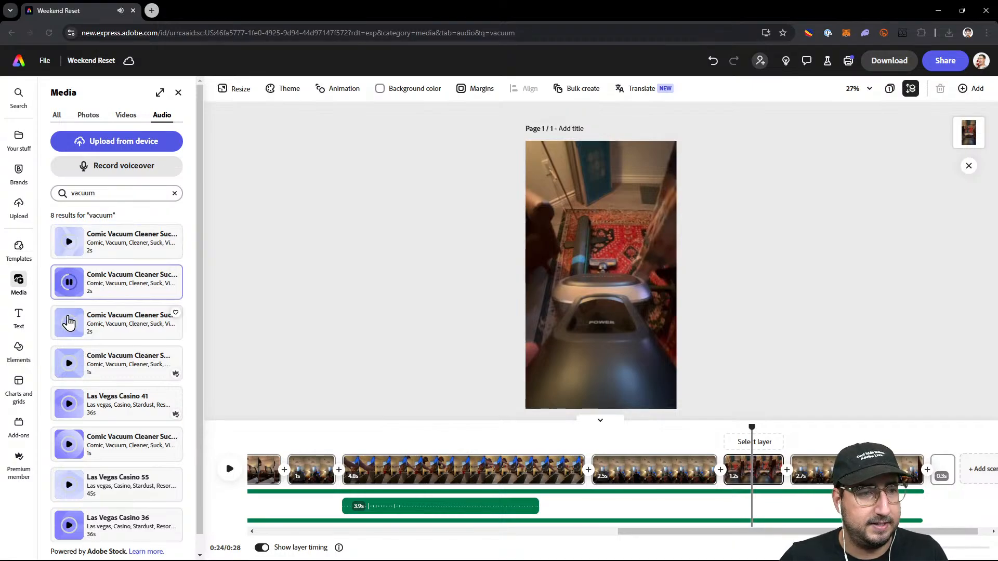
click(70, 324)
click(69, 365)
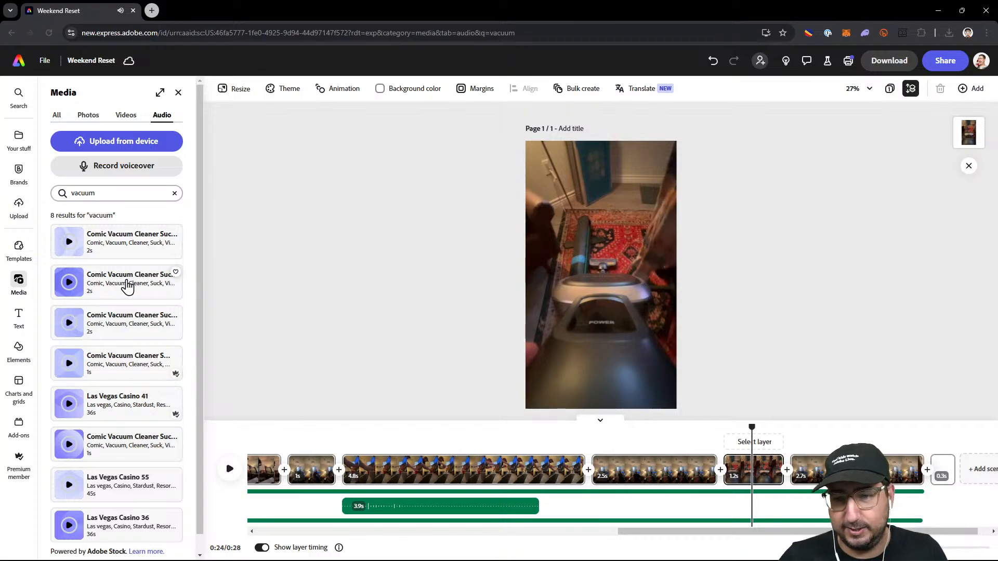
click(128, 286)
drag(802, 511, 773, 506)
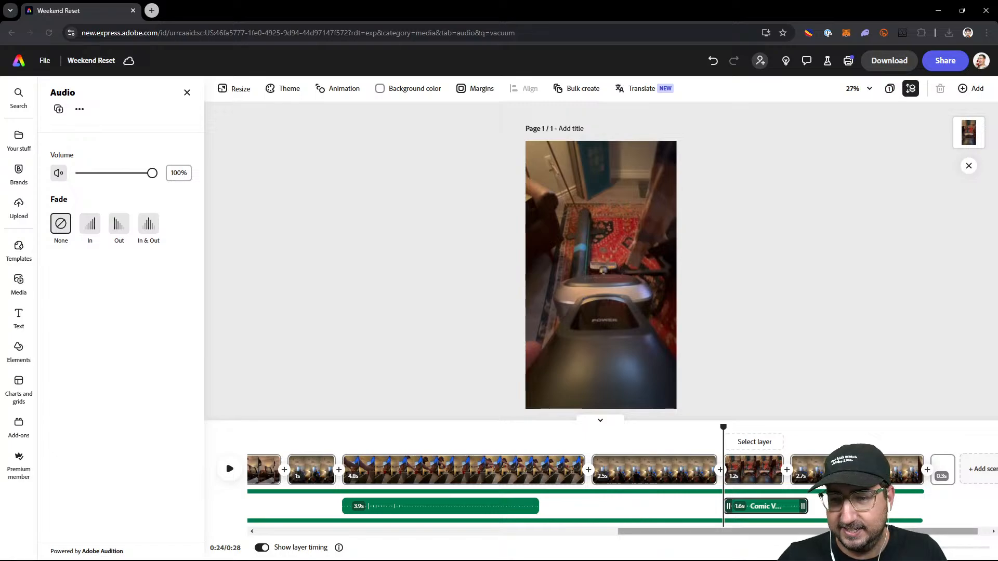
- Copy the Weekend RESET! title group from the first scene
scroll(633, 512, down, 5)
scroll(597, 499, up, 1)
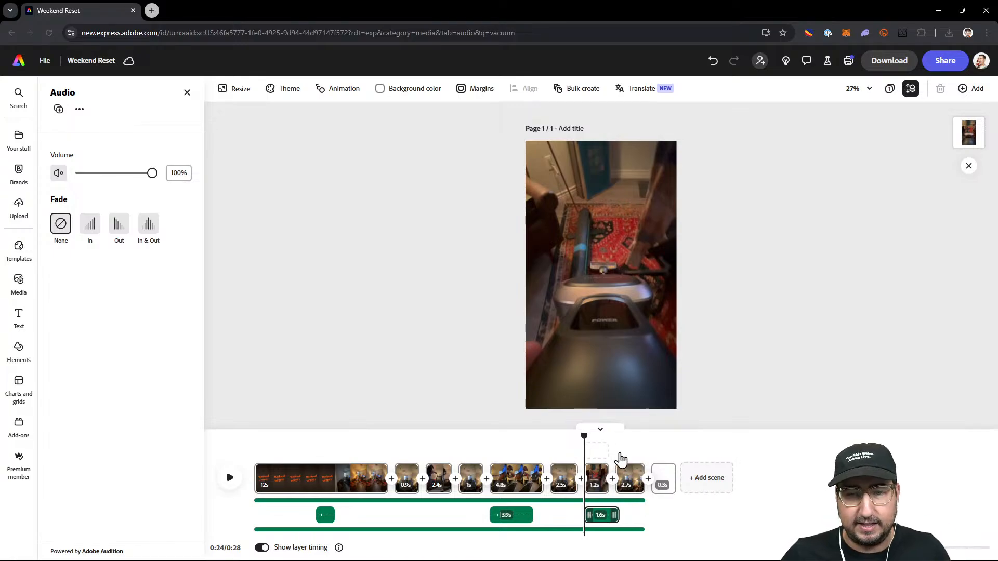
click(314, 470)
click(592, 265)
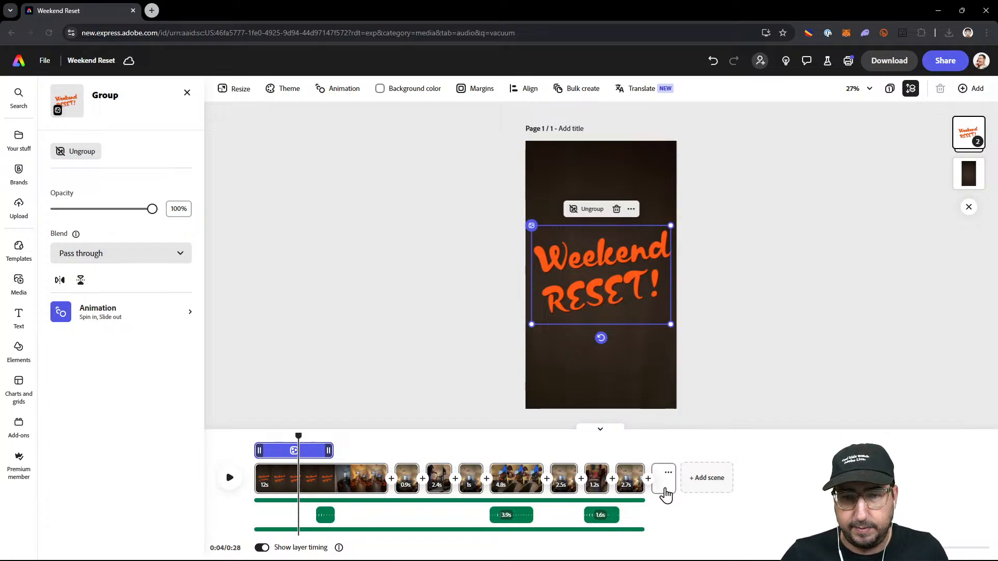
- Delete the blank 0.3 s scene at the end and paste the title group into the 2.7 s closing scene
click(664, 491)
click(668, 473)
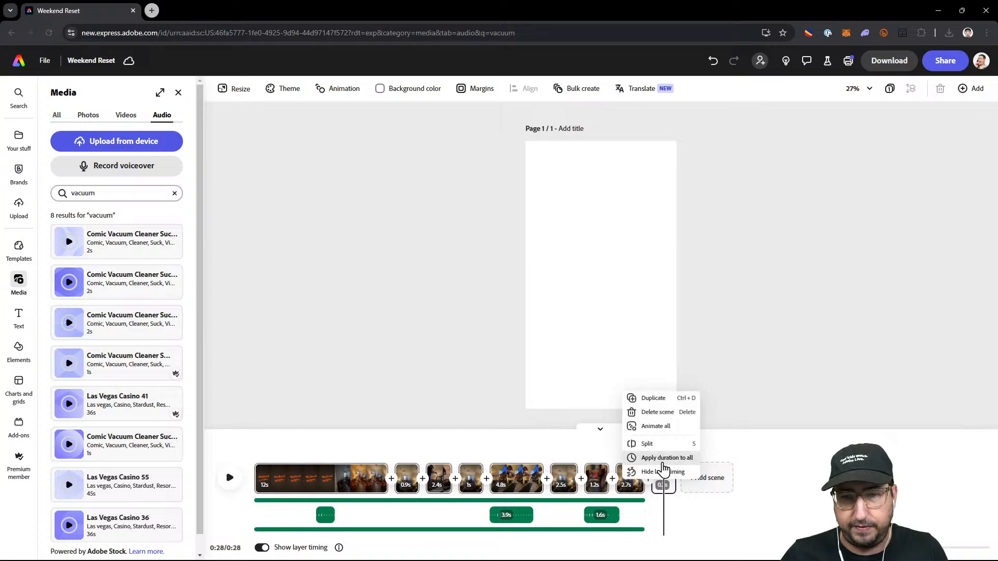
click(658, 412)
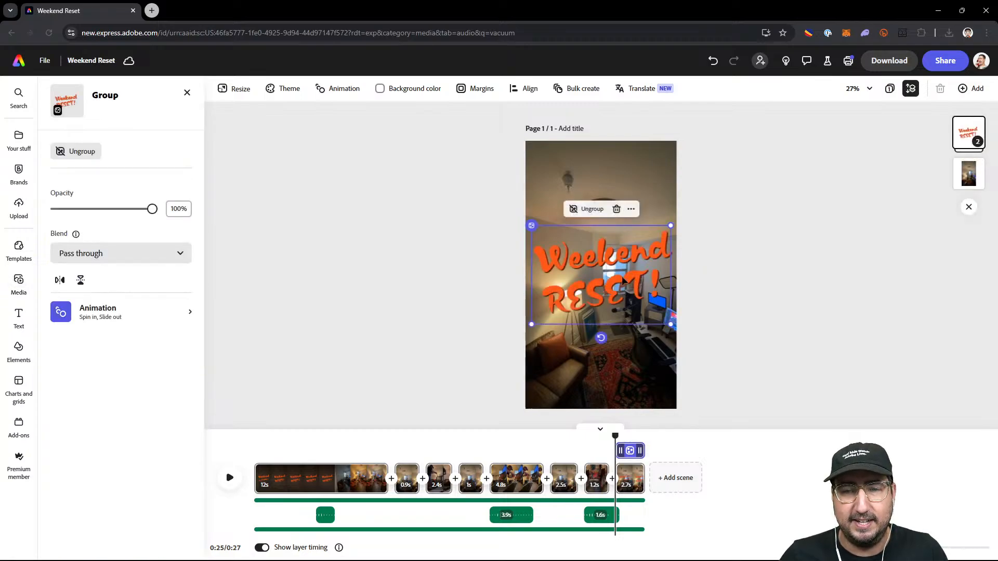
- Replace the closing scene's title text with "K THX" on the first line and "BYIII" on the second
double_click(623, 280)
double_click(618, 255)
text(K)
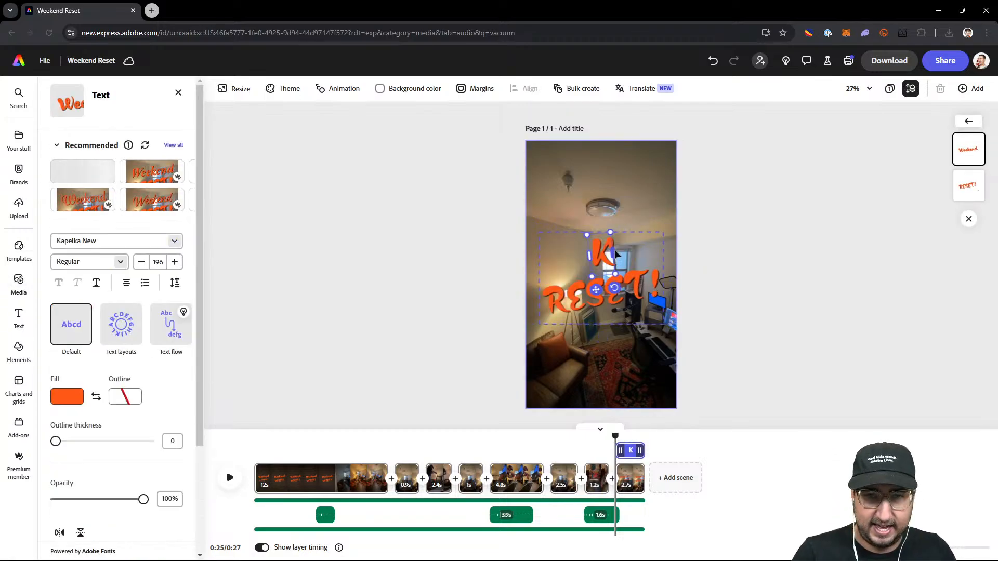
text( THX)
click(594, 300)
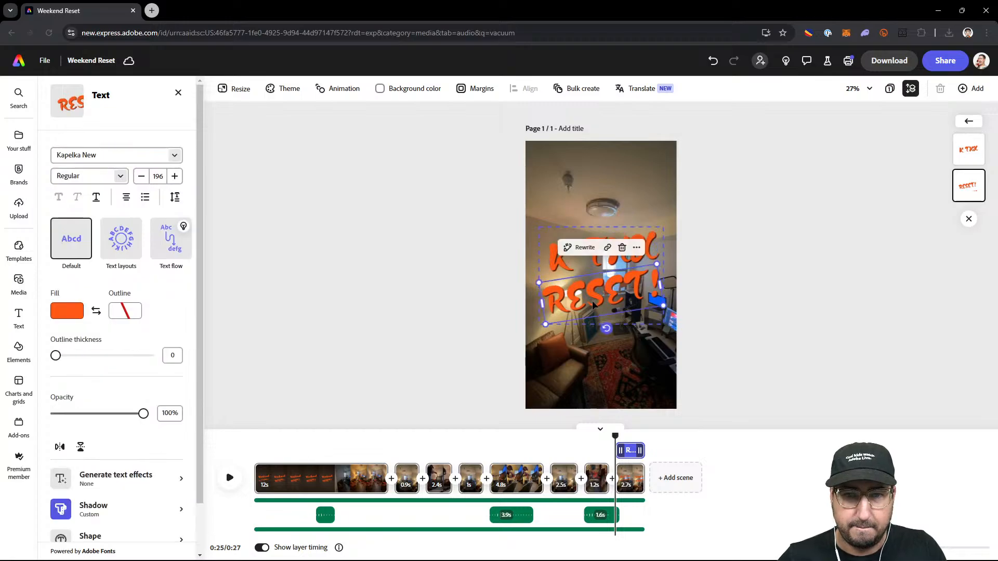
double_click(594, 300)
text(BY!!!)
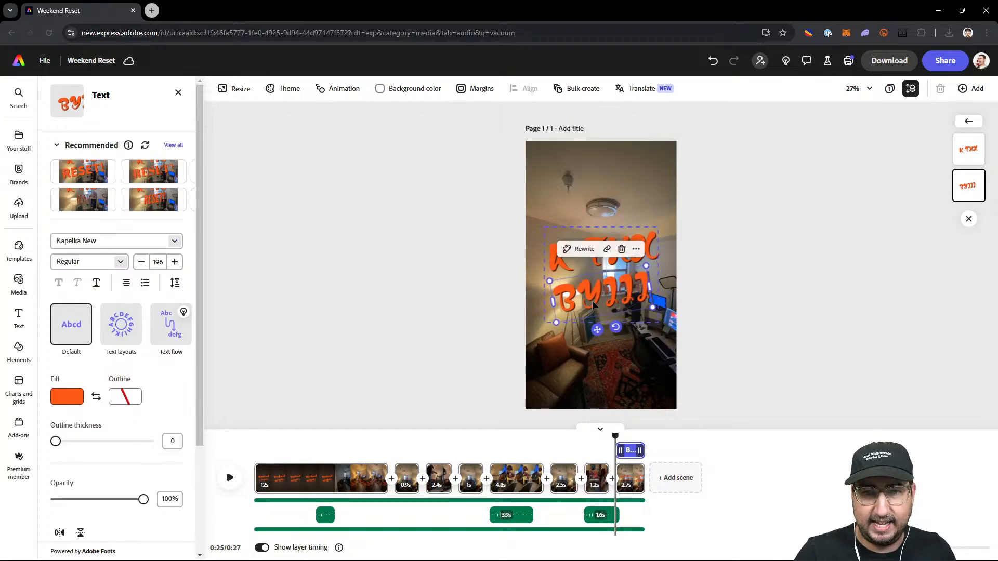
- Move the K THX BYIII text group up to the upper part of the closing scene's frame
click(713, 256)
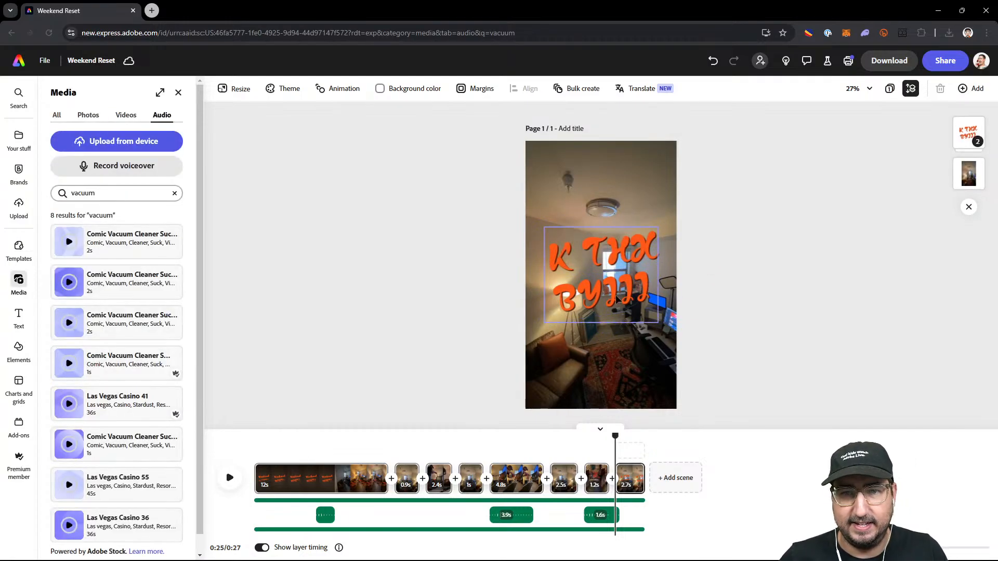
click(612, 260)
drag(612, 260, 609, 222)
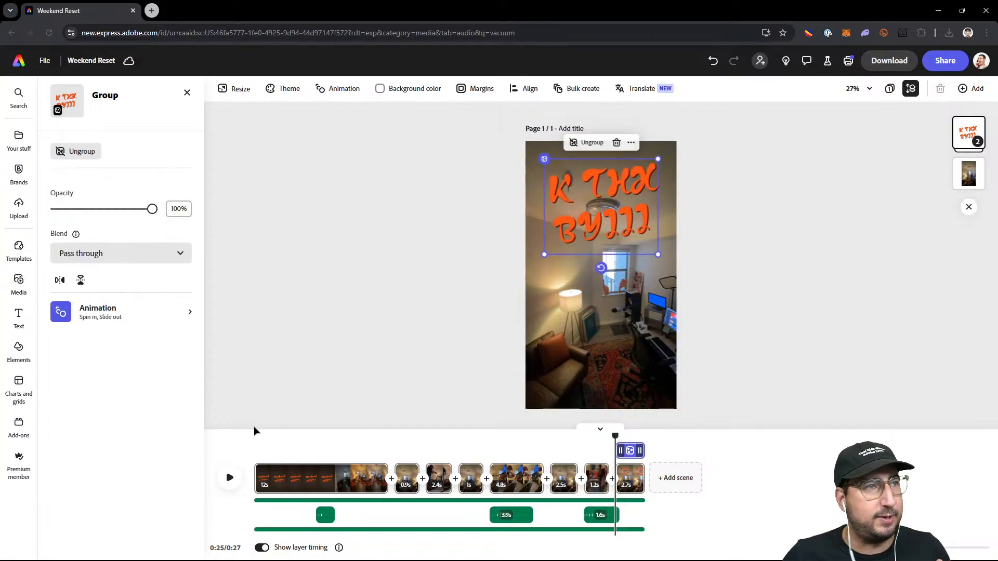
- Collapse the timeline for a larger preview and play the whole video from the start
click(254, 448)
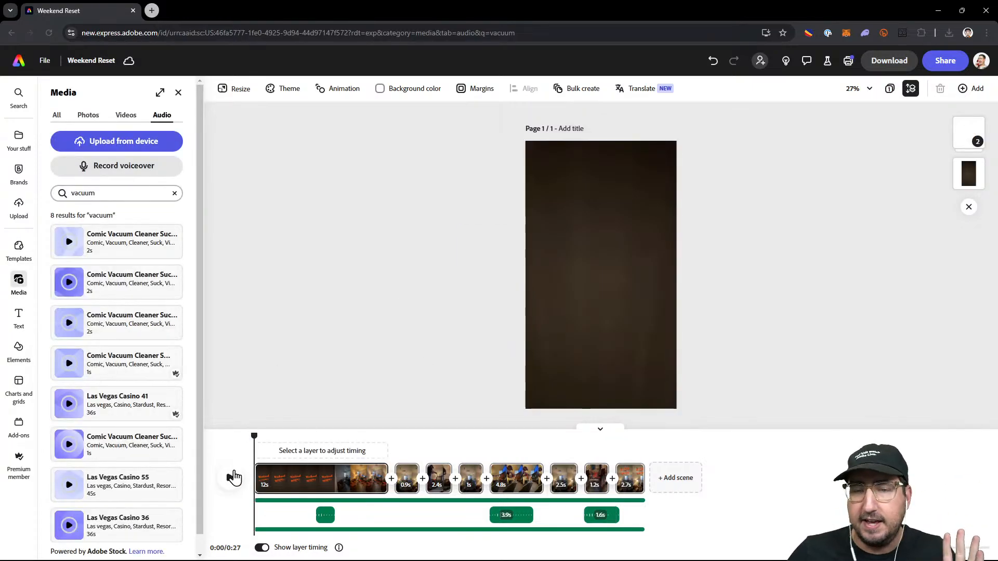
click(178, 95)
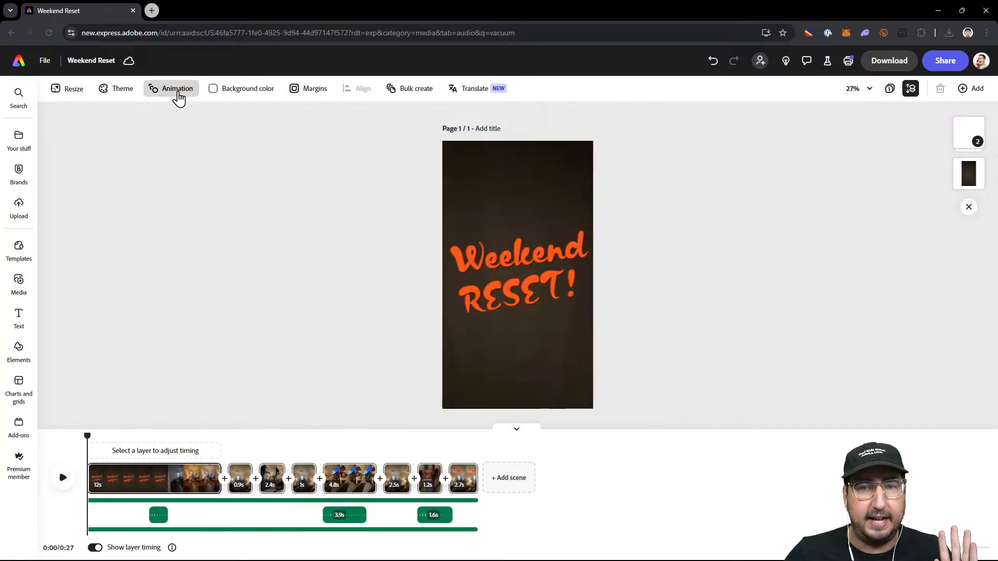
click(509, 437)
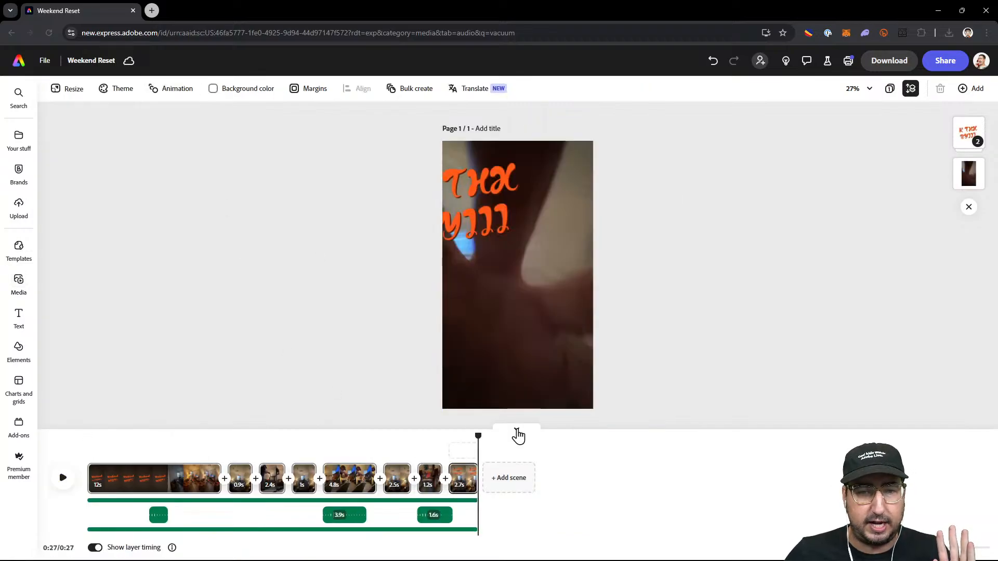
click(517, 434)
click(132, 541)
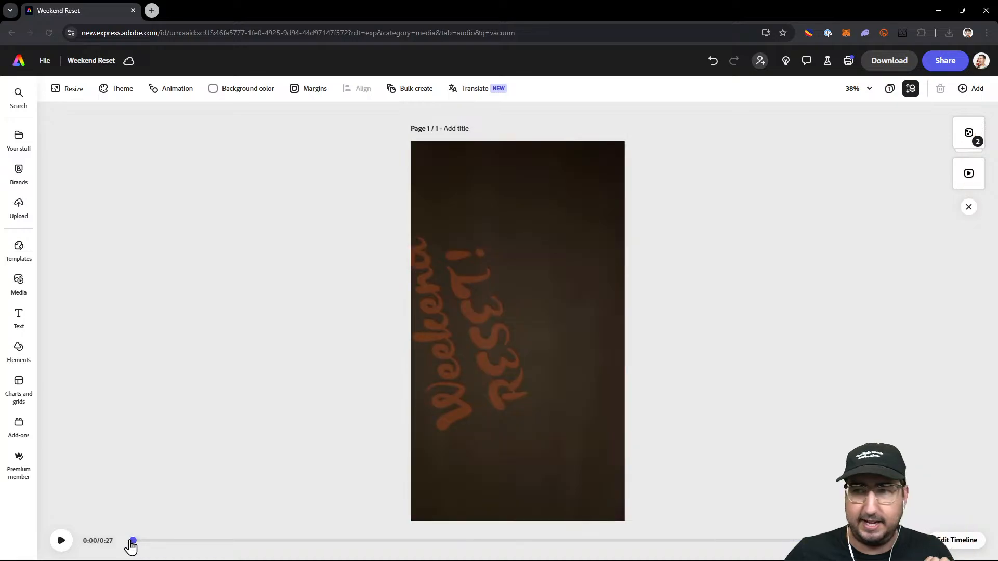
click(61, 540)
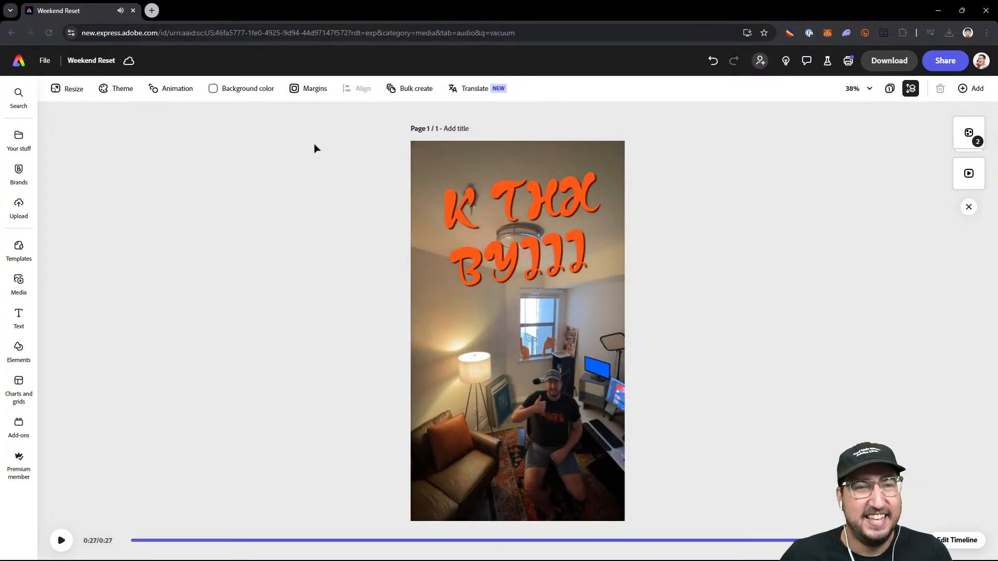
- Open behance.net/challenge/express in a new browser tab and review how the Creative Challenge works and its weekly challenges
click(154, 11)
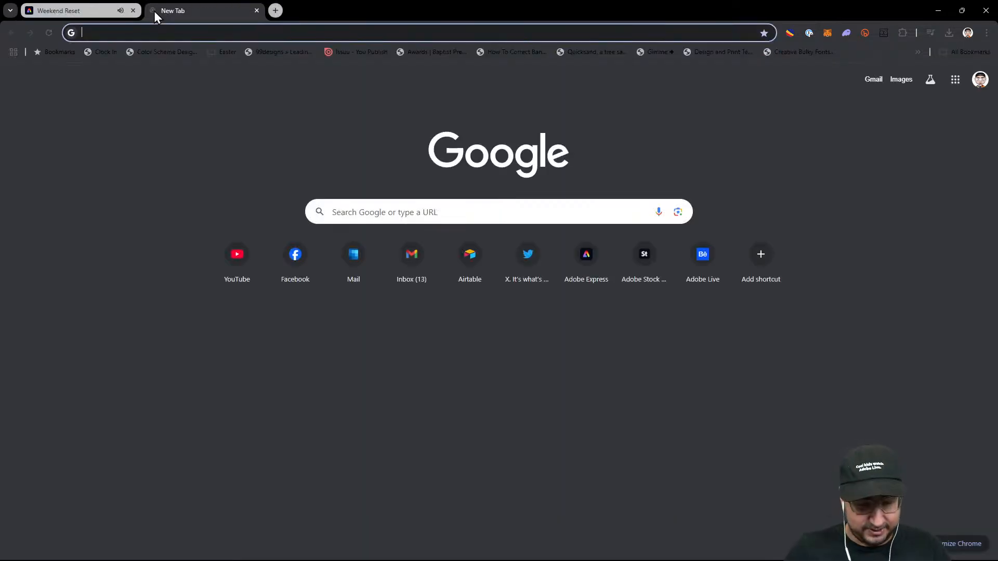
text(be)
key(Down)
key(Down)
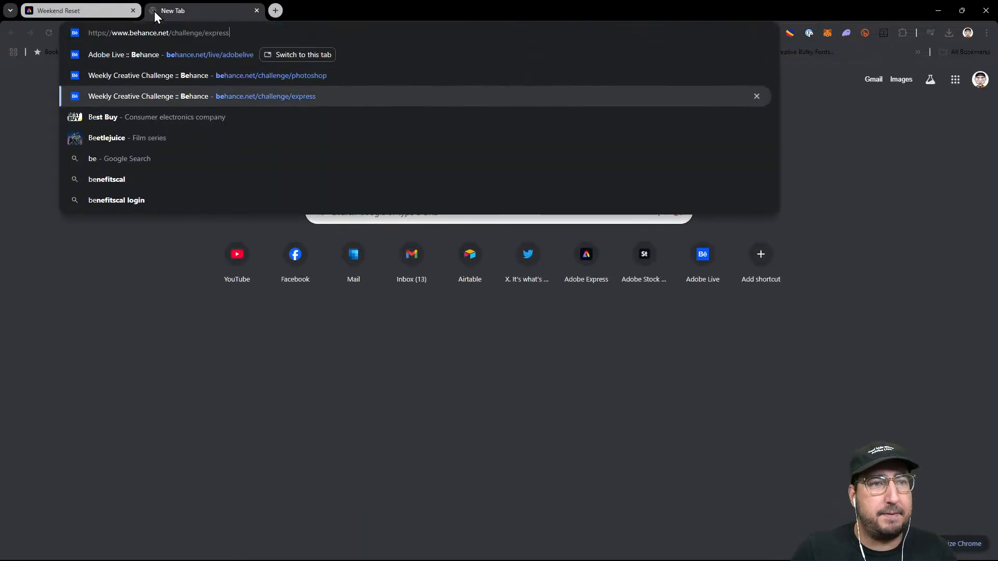
key(Return)
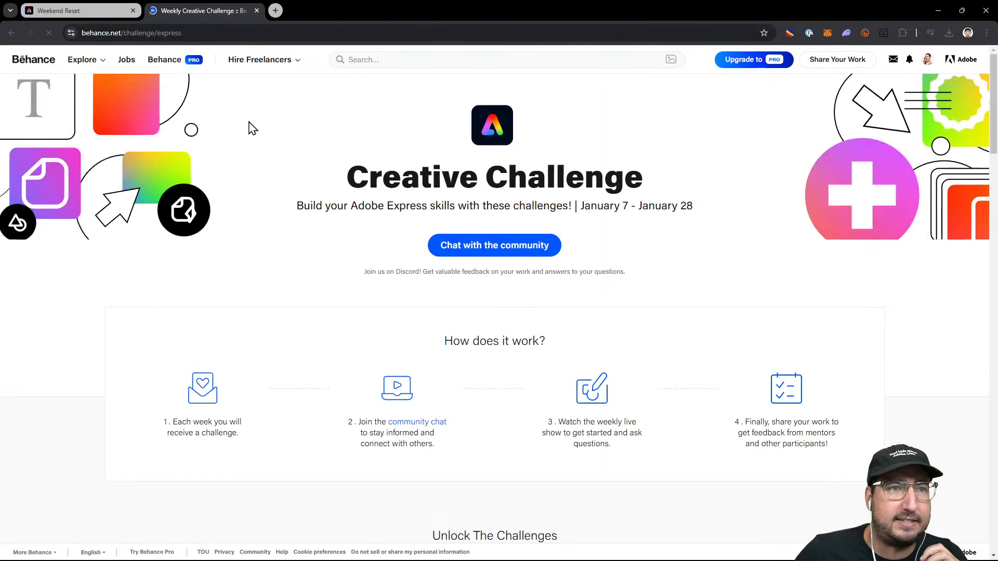
scroll(229, 169, down, 10)
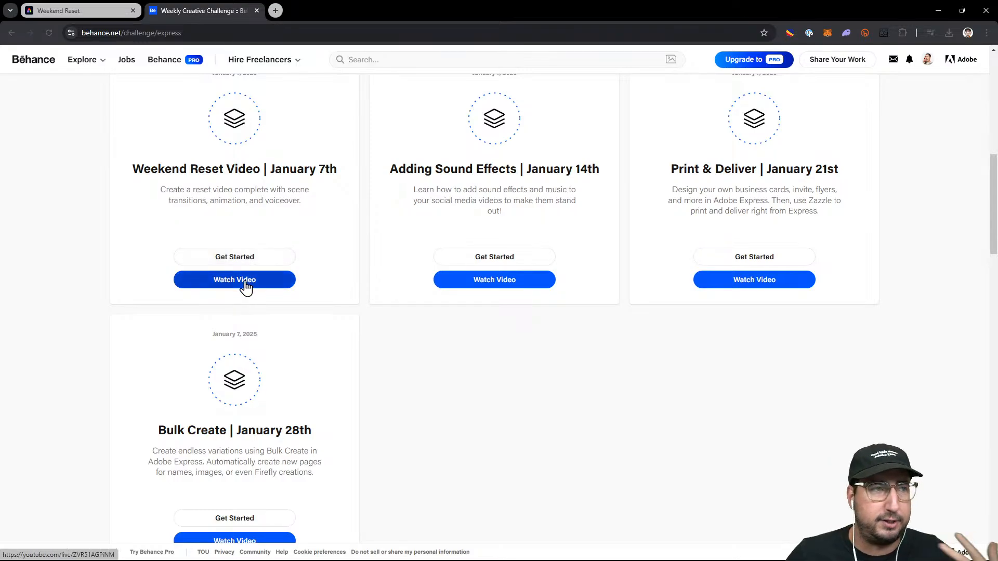
scroll(245, 286, up, 7)
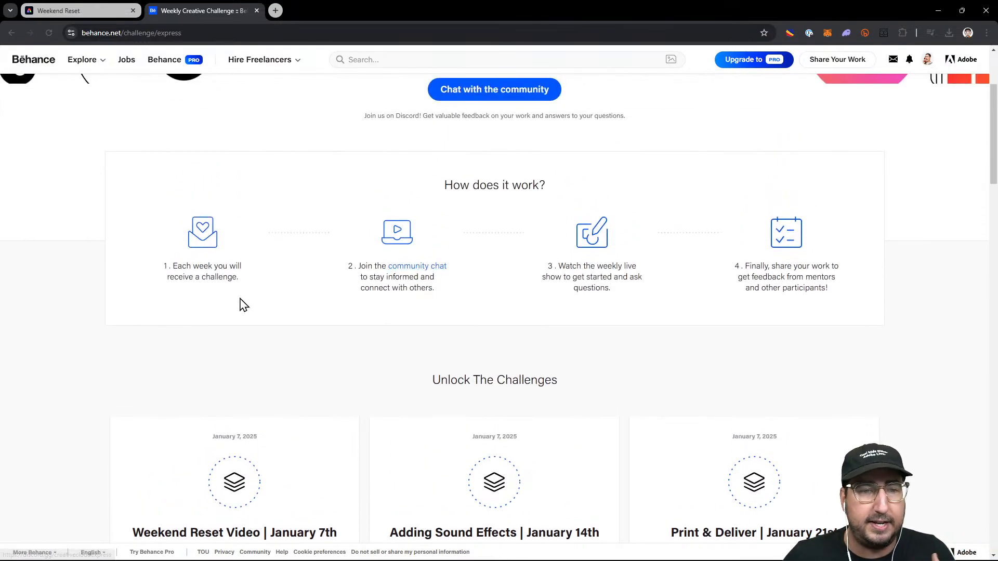
scroll(200, 277, down, 7)
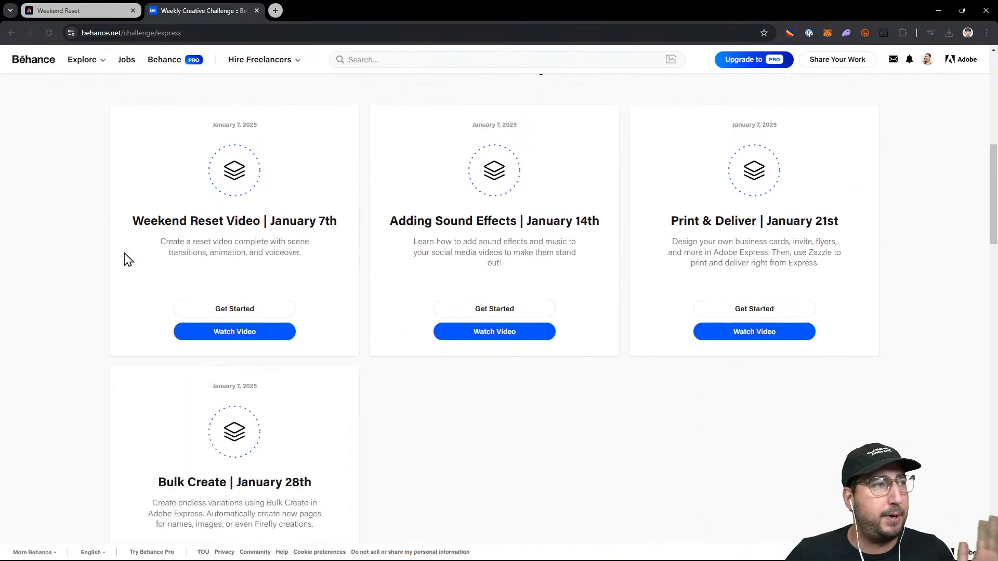
scroll(125, 258, up, 10)
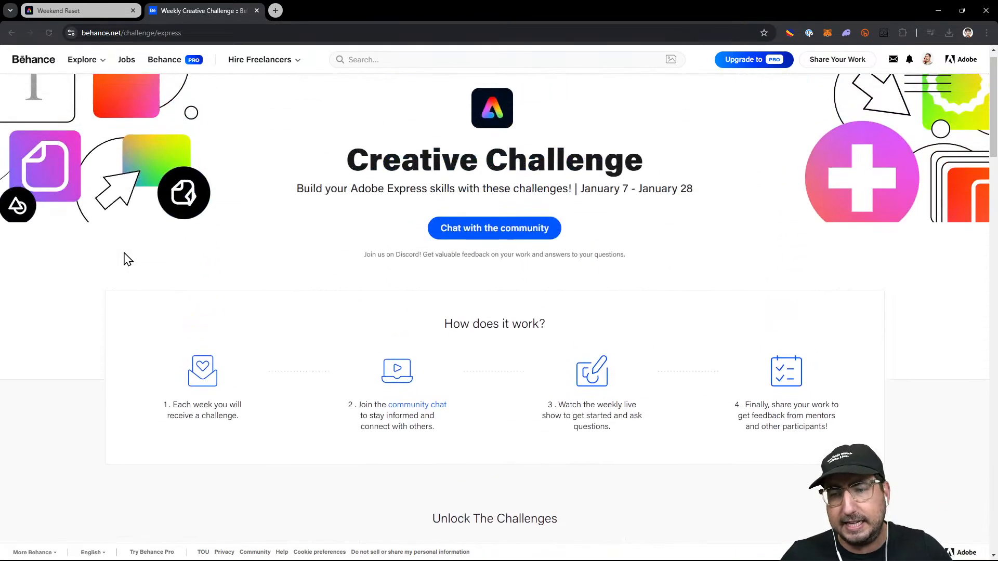